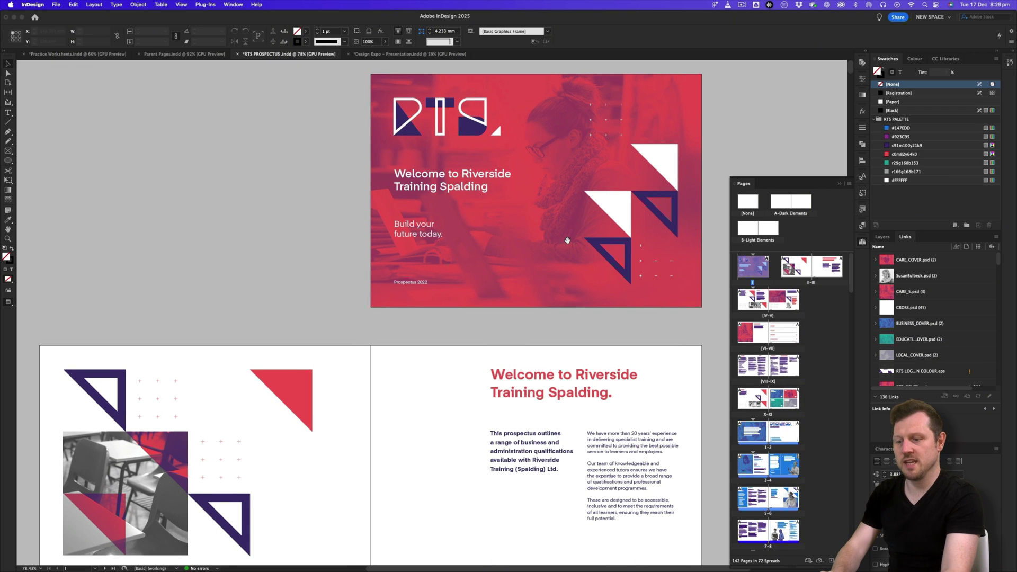
Look through the RTS prospectus spreads from the cover to the Team Leader Or Supervisor knowledge pages
scroll(568, 241, down, 10)
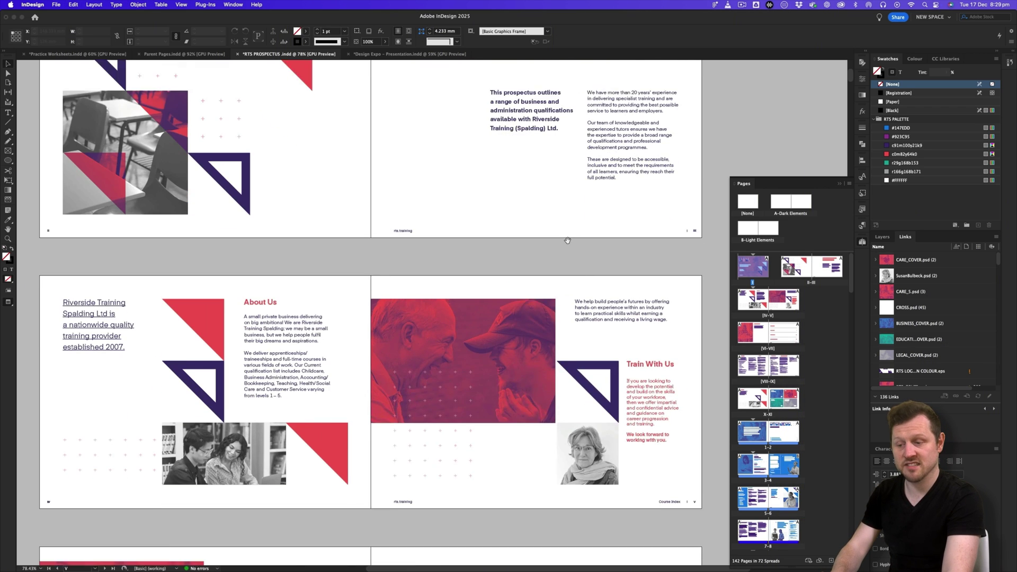
scroll(567, 241, down, 20)
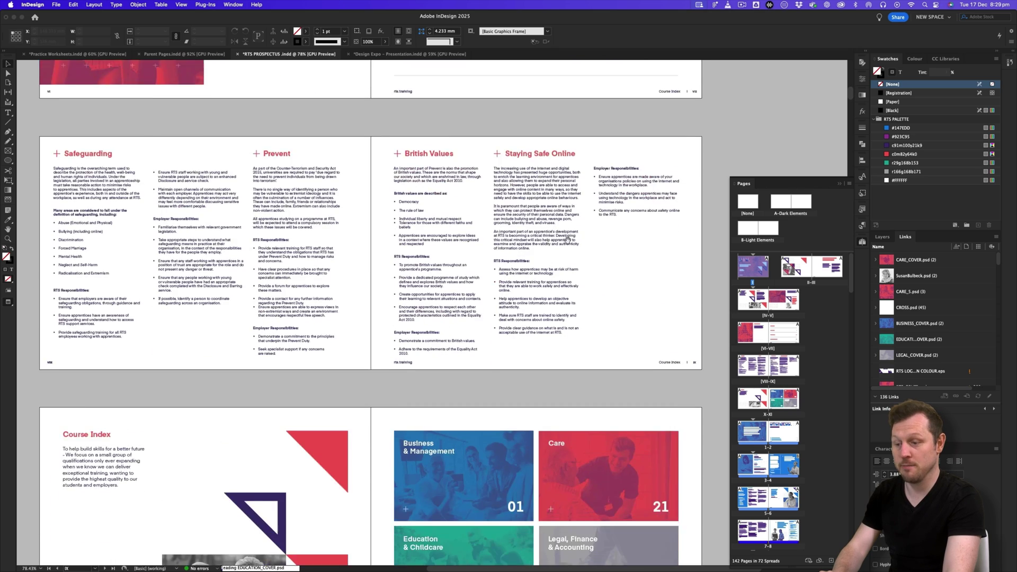
scroll(568, 240, down, 16)
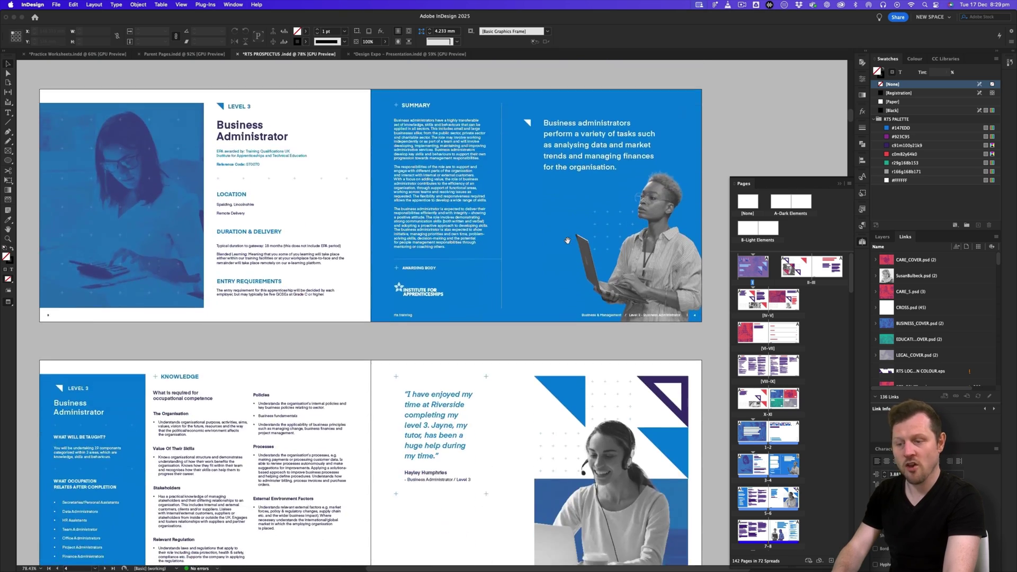
scroll(567, 240, down, 11)
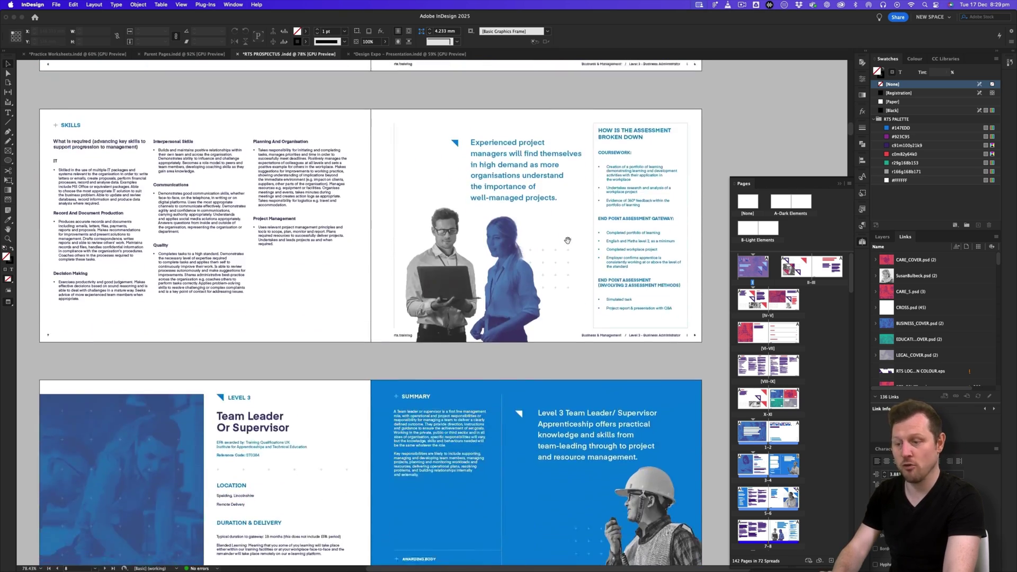
scroll(567, 240, down, 8)
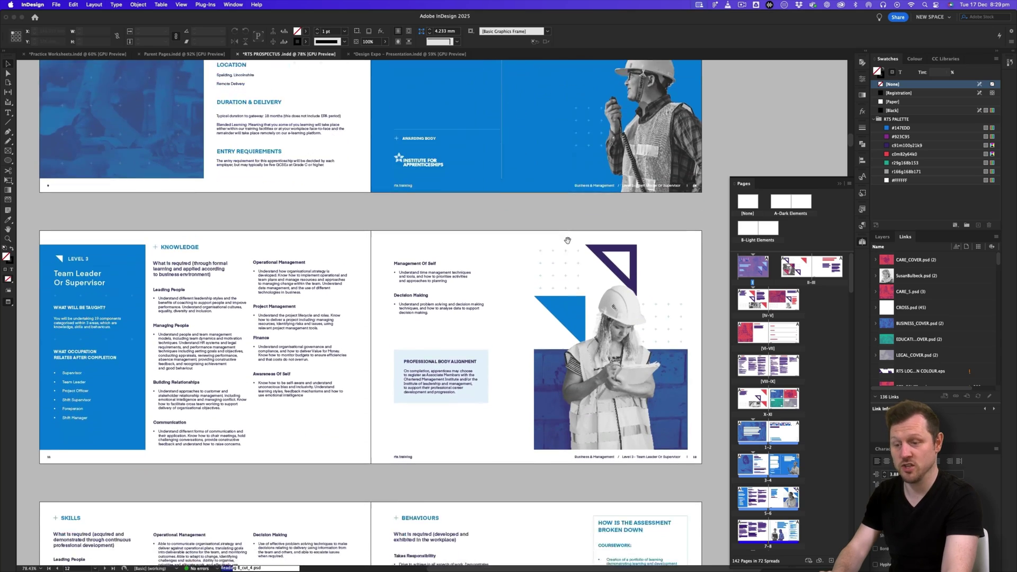
scroll(567, 240, down, 1)
scroll(567, 240, up, 1)
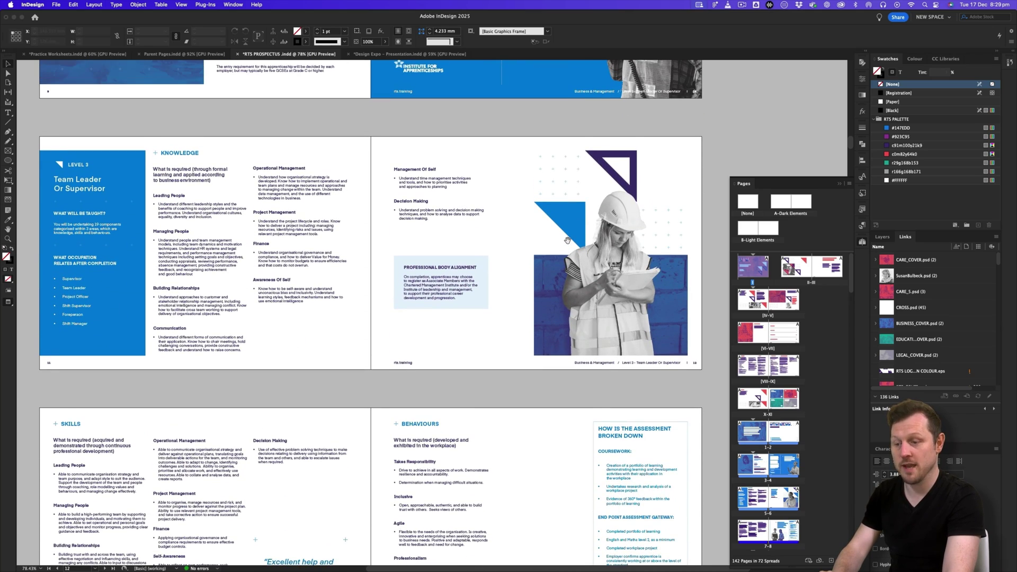
Examine the footer on page 12 and the footers of the following Business & Management spreads up to page 20
drag(552, 327, 516, 372)
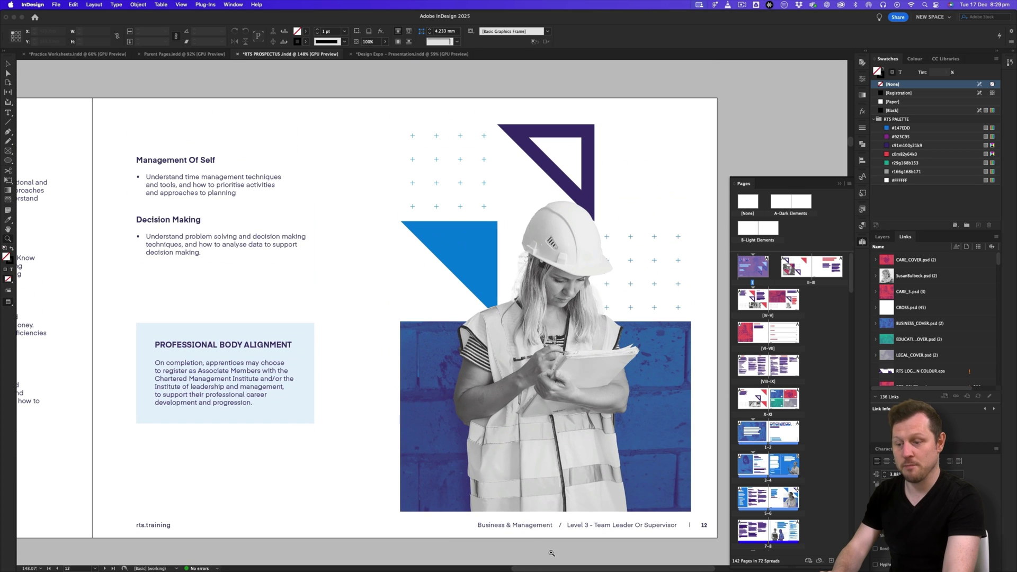
scroll(579, 529, down, 5)
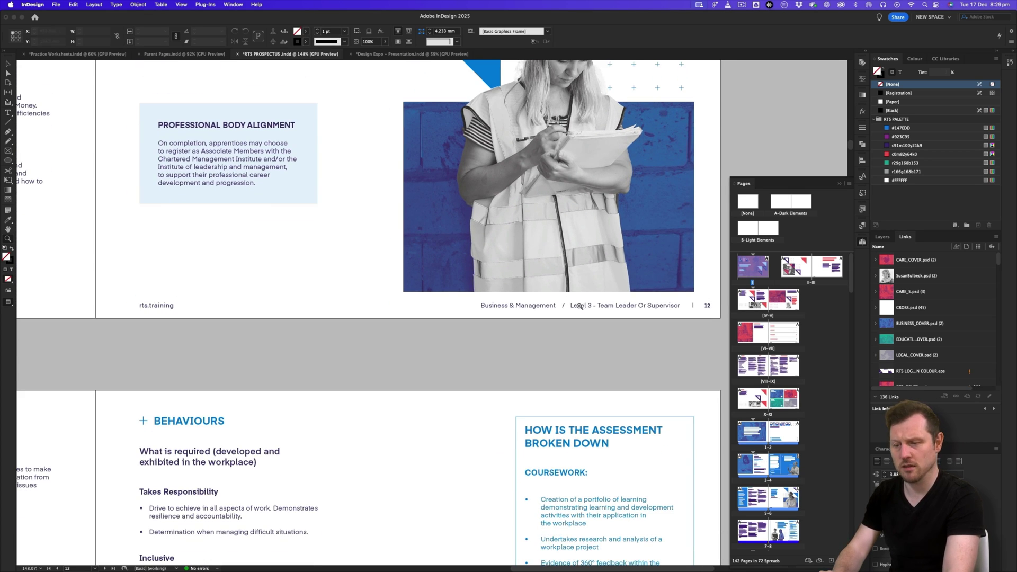
scroll(553, 415, down, 1)
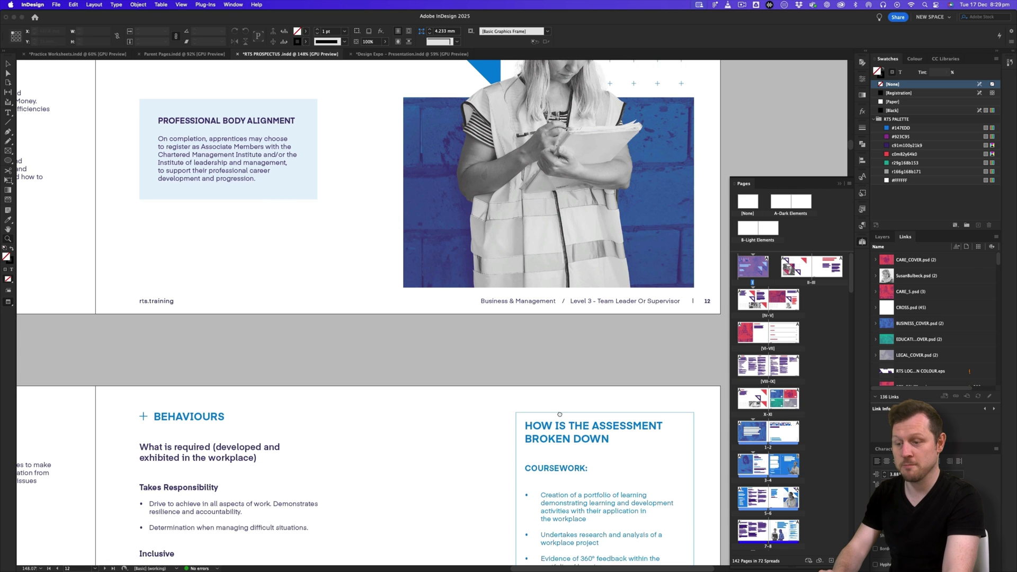
scroll(568, 374, down, 2)
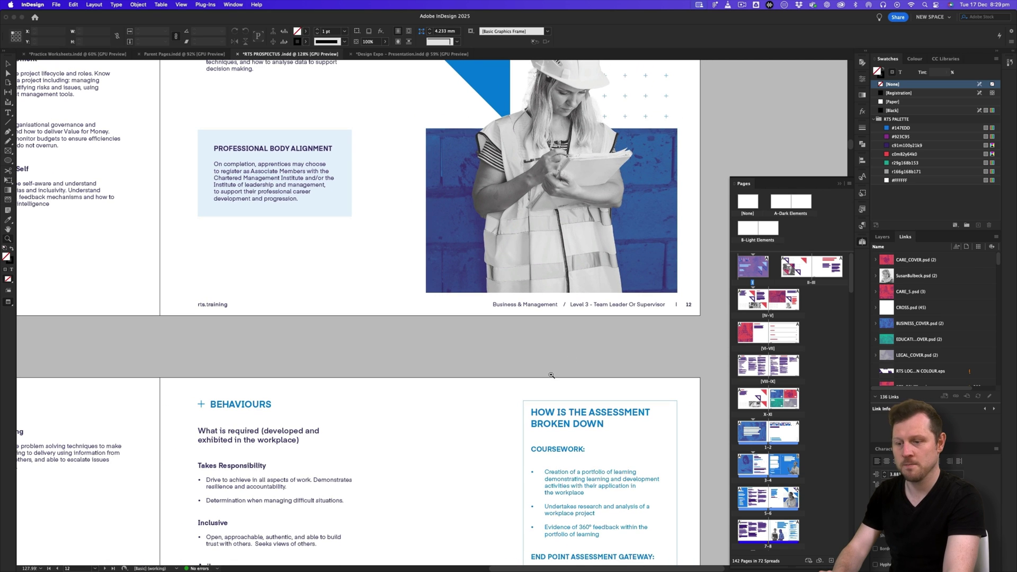
scroll(548, 367, down, 20)
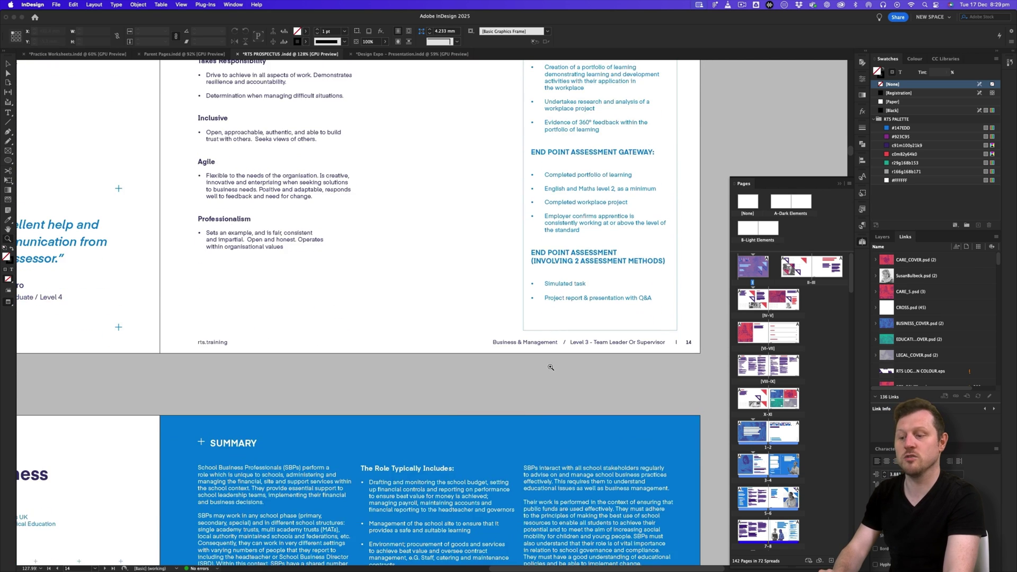
scroll(550, 367, down, 10)
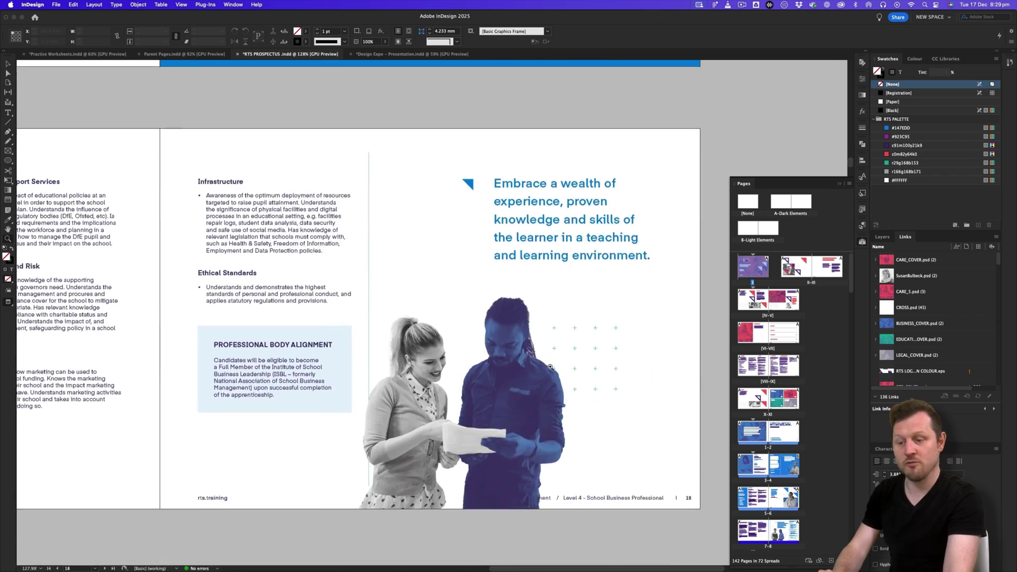
scroll(551, 367, down, 8)
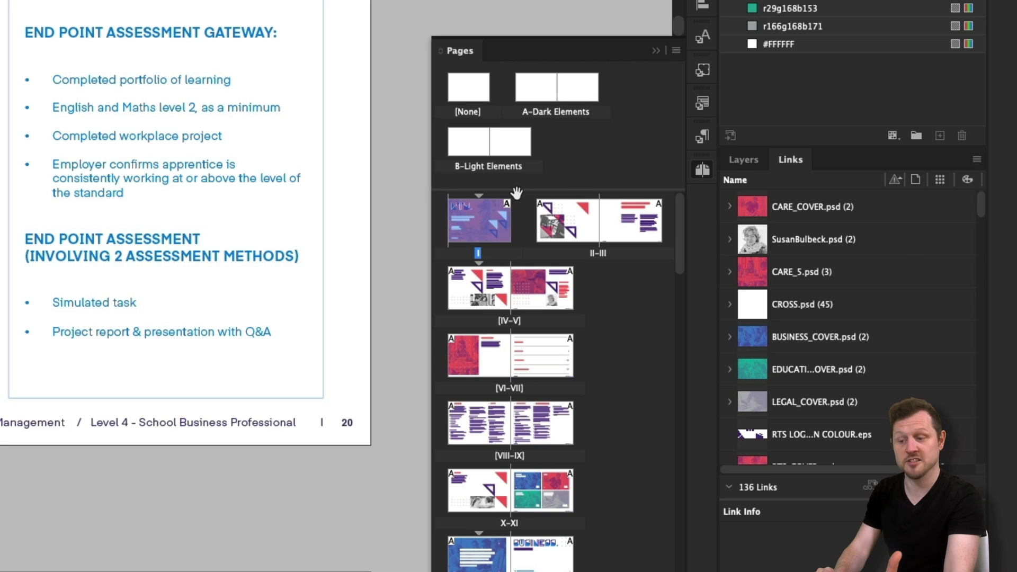
Review the RTS prospectus page thumbnails to see which parent page is applied to each spread
scroll(551, 309, down, 10)
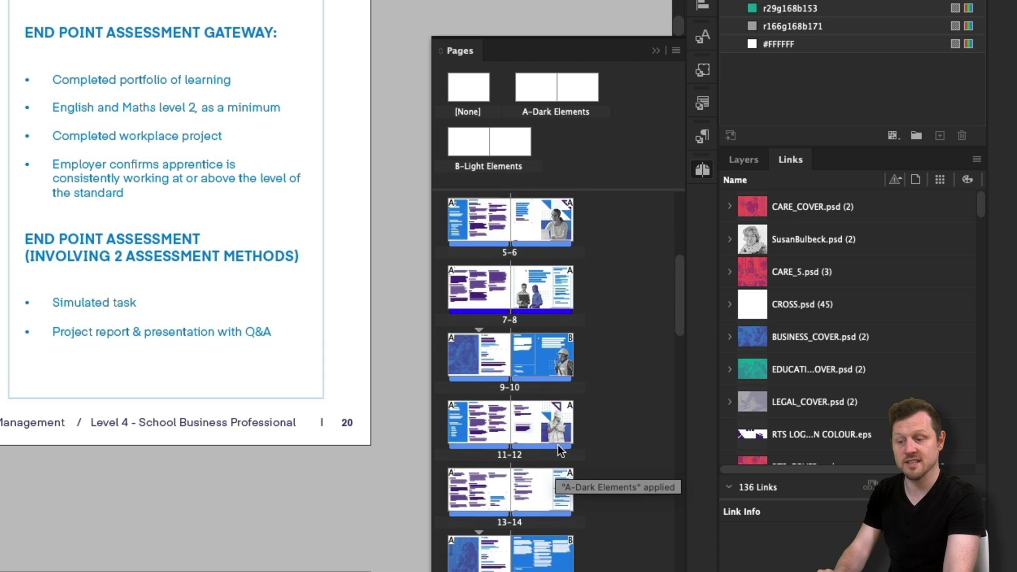
scroll(558, 450, down, 10)
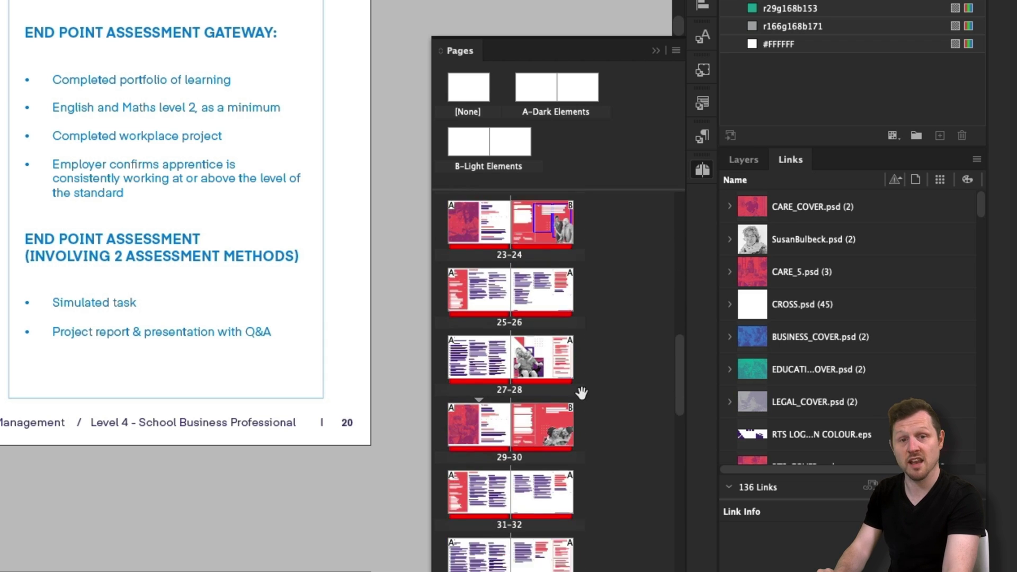
scroll(602, 496, up, 2)
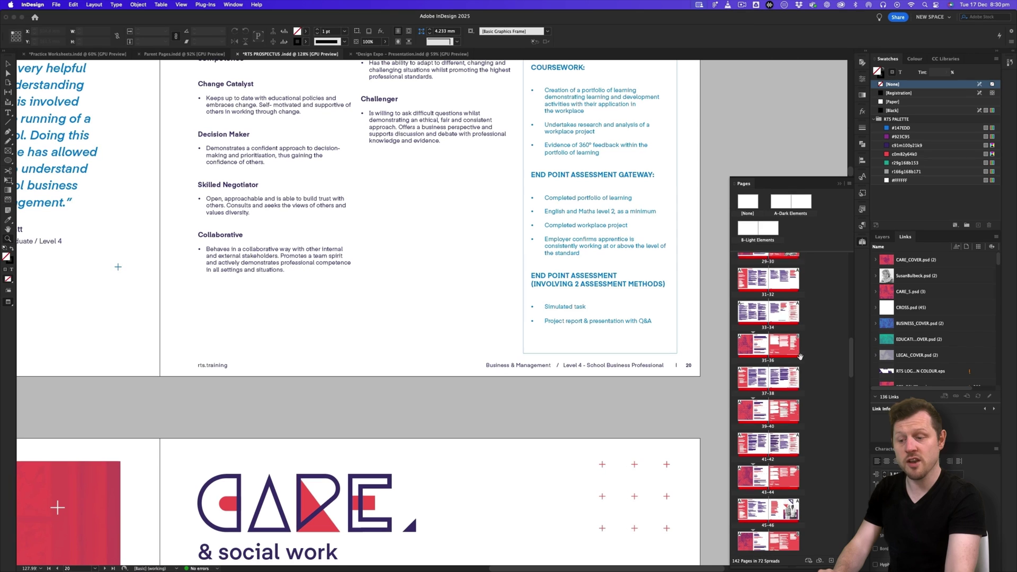
scroll(576, 404, down, 10)
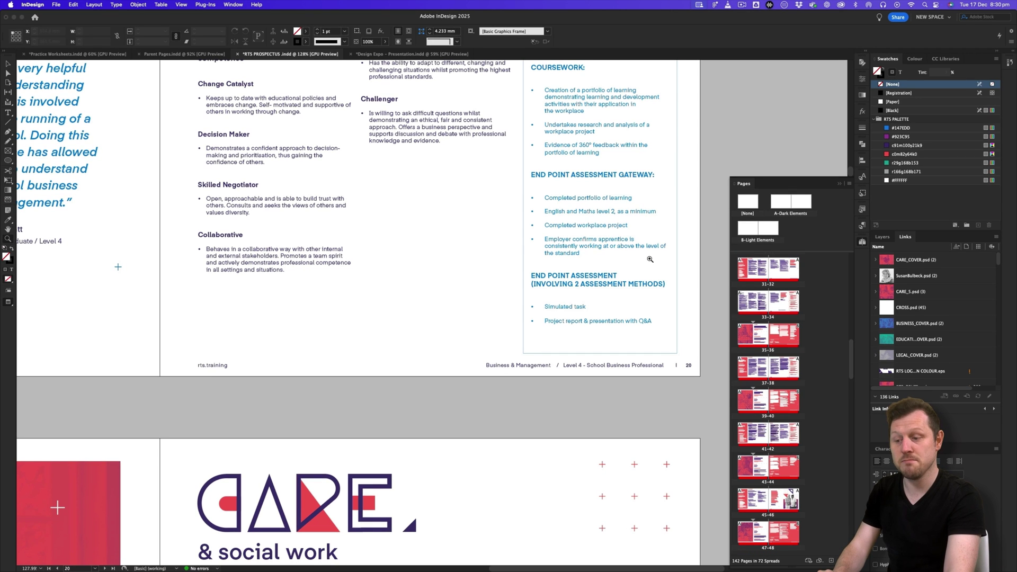
Switch to the Design Expo presentation document and look through its opening pages and page thumbnails
click(402, 54)
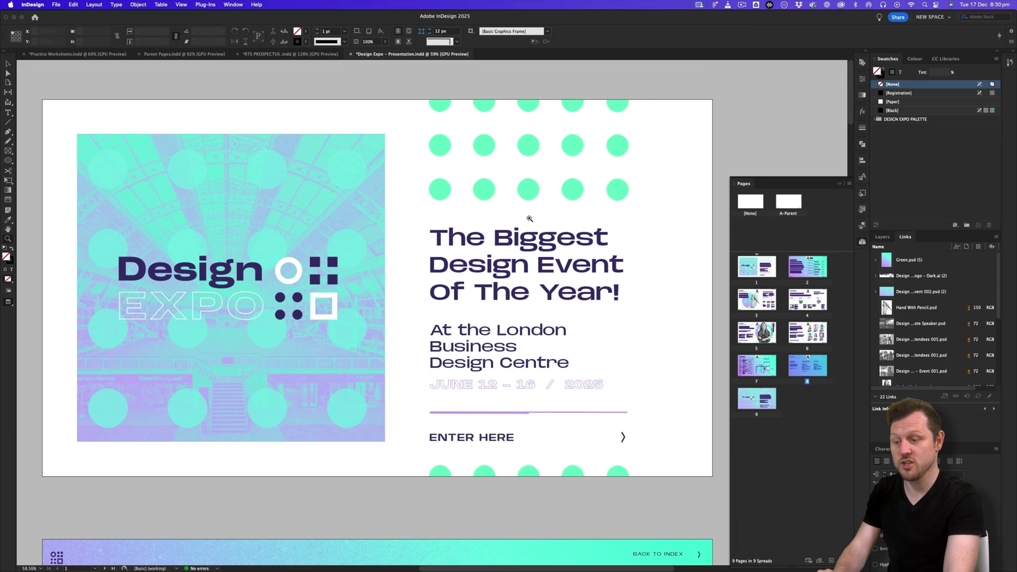
scroll(521, 288, down, 10)
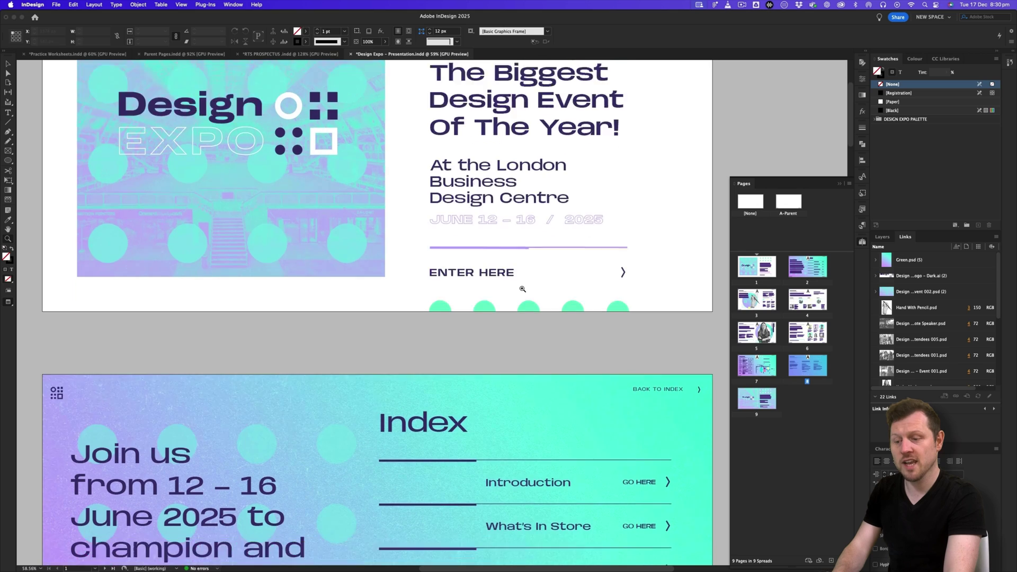
scroll(522, 289, down, 8)
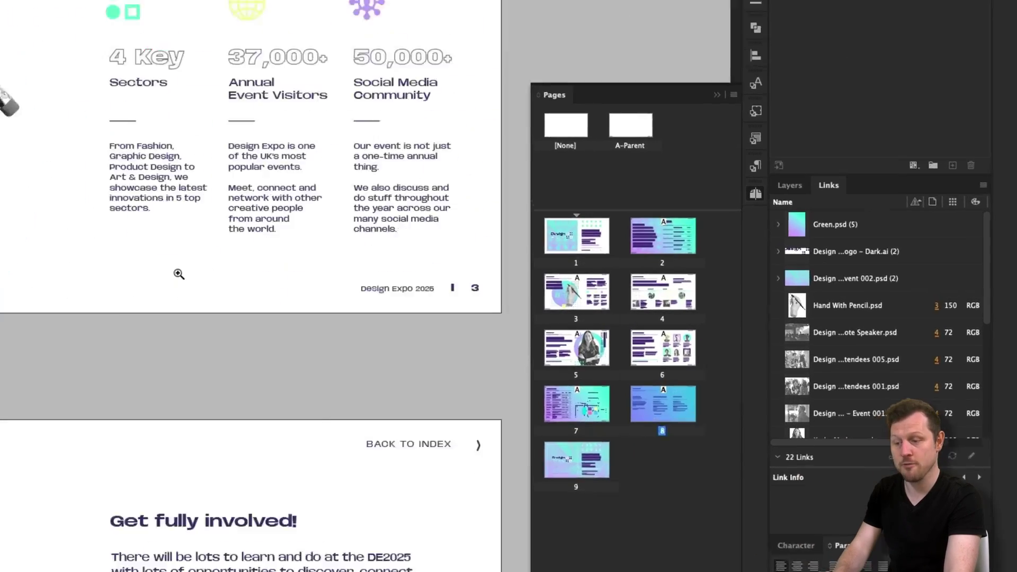
scroll(179, 274, down, 5)
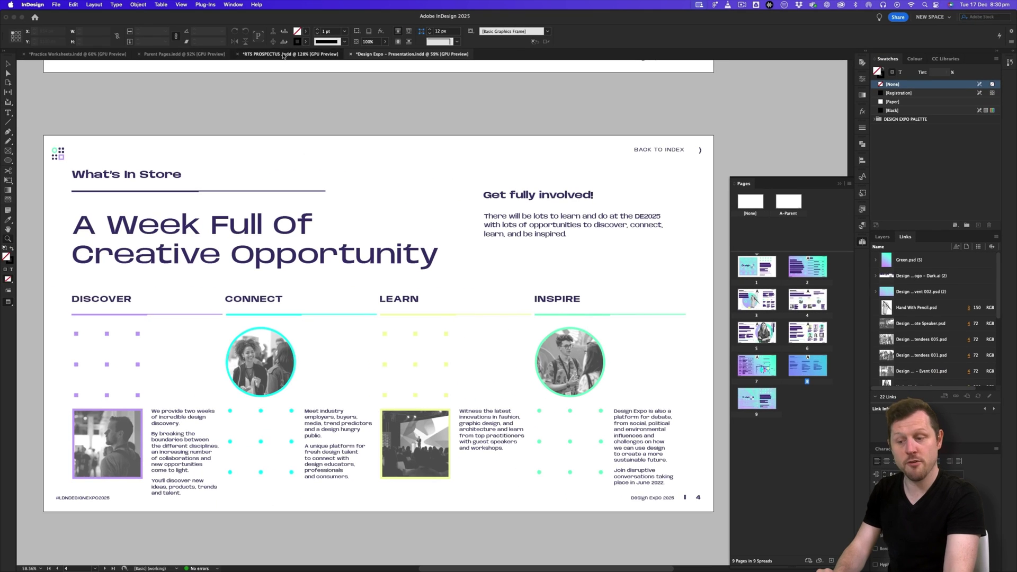
Return to the RTS prospectus document and check the parent-page letters on its introductory spread thumbnails
click(284, 54)
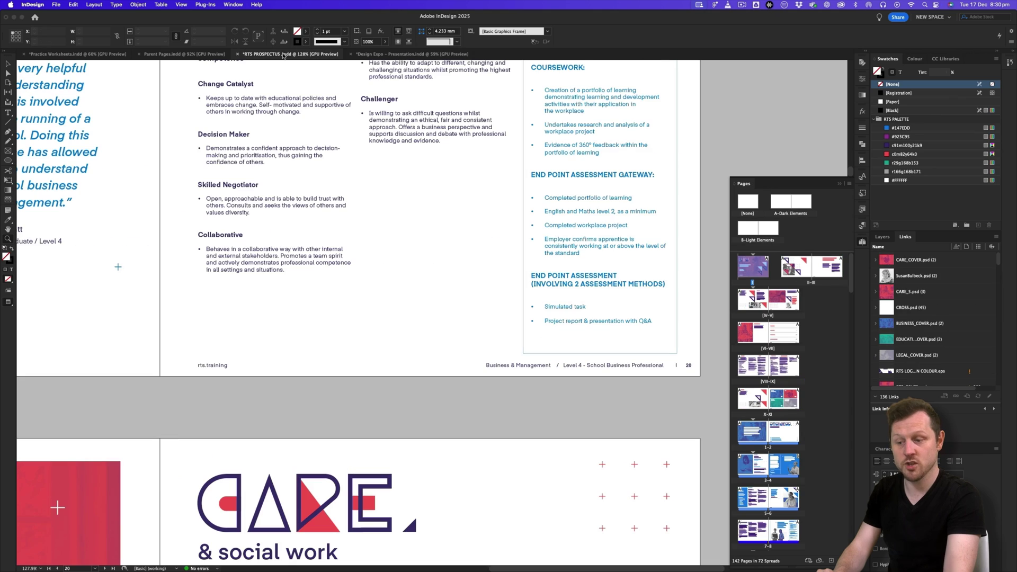
scroll(525, 360, down, 6)
drag(525, 316, 507, 303)
scroll(508, 303, down, 1)
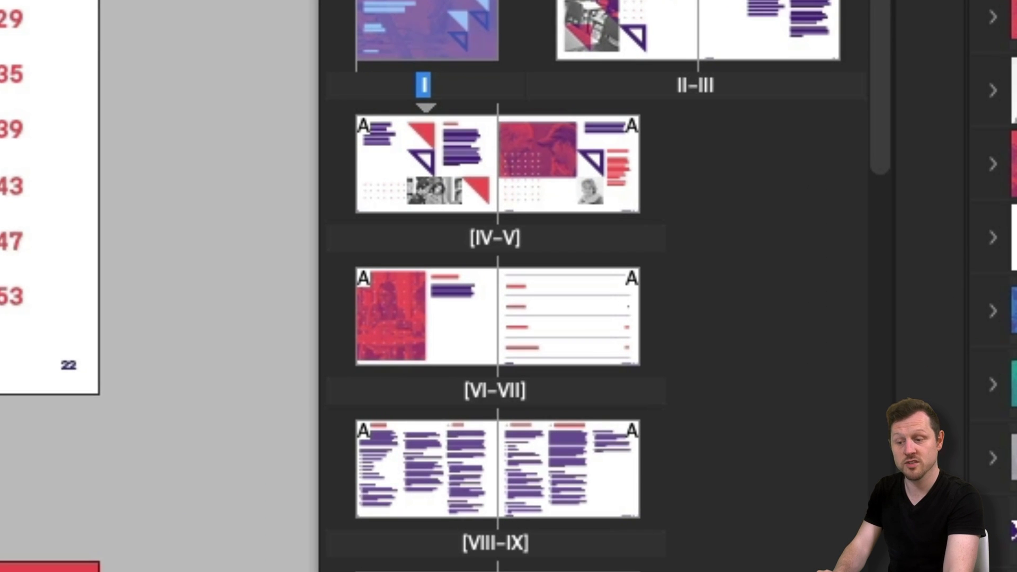
scroll(498, 286, down, 3)
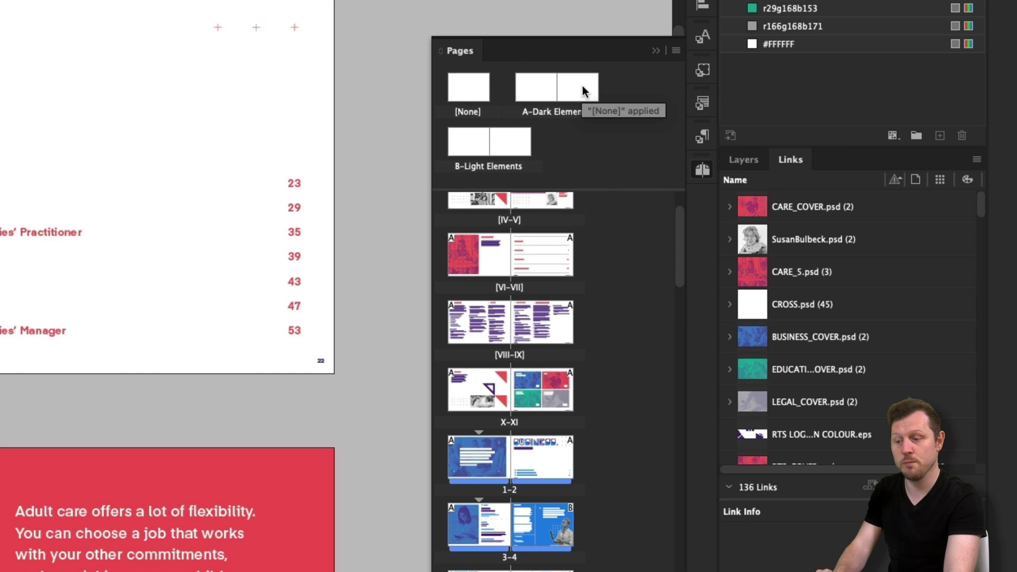
Open the A-Dark Elements parent spread and examine the footer elements on its left and right pages
double_click(582, 85)
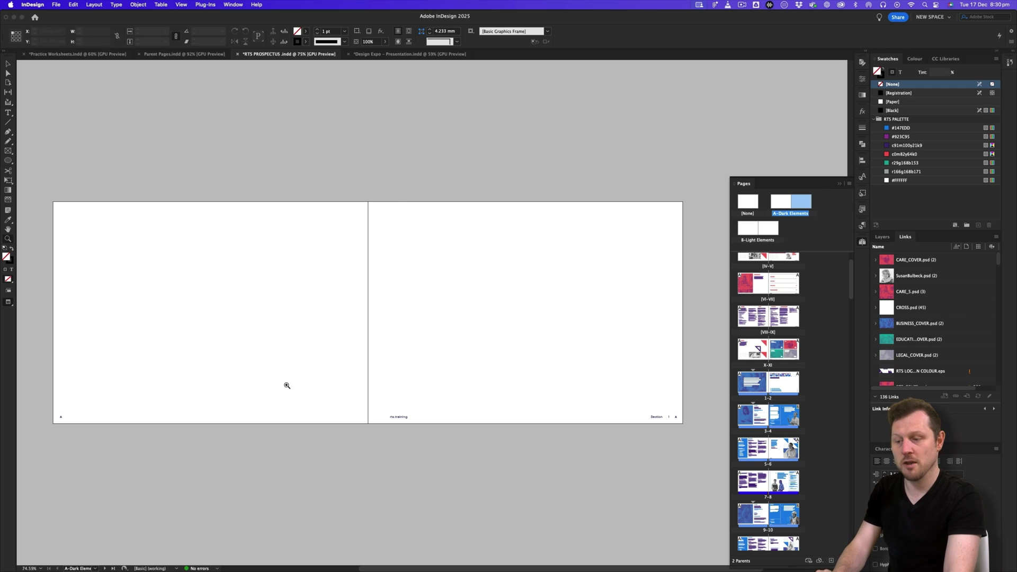
drag(517, 384, 570, 332)
scroll(524, 404, right, 2)
scroll(449, 396, left, 5)
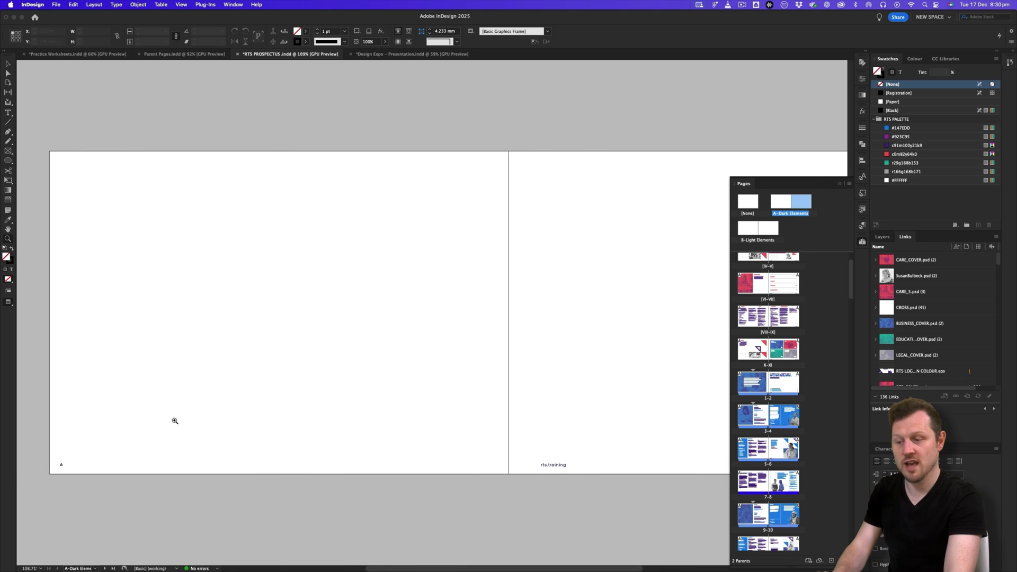
scroll(115, 444, up, 3)
scroll(112, 449, left, 3)
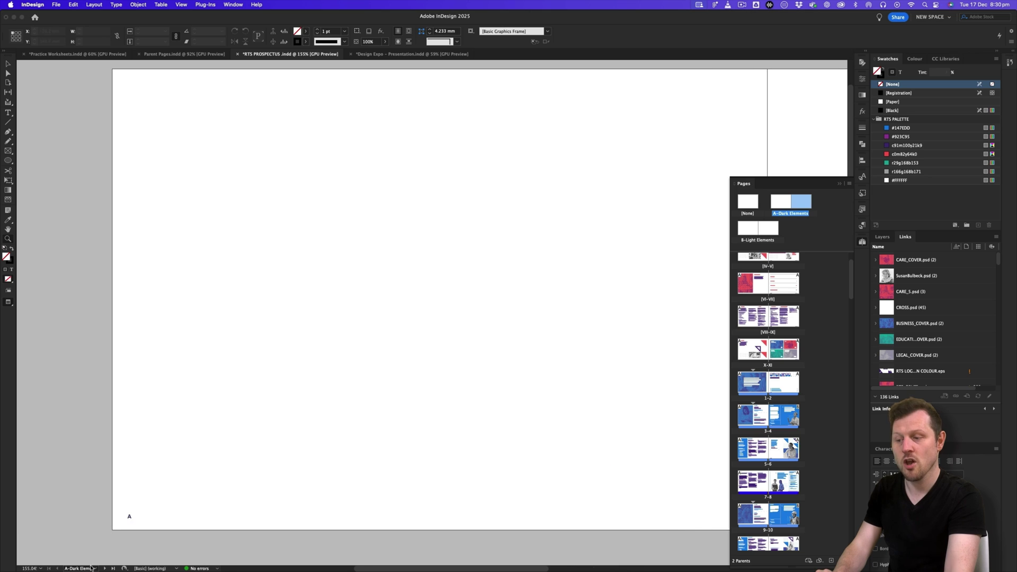
scroll(380, 453, right, 12)
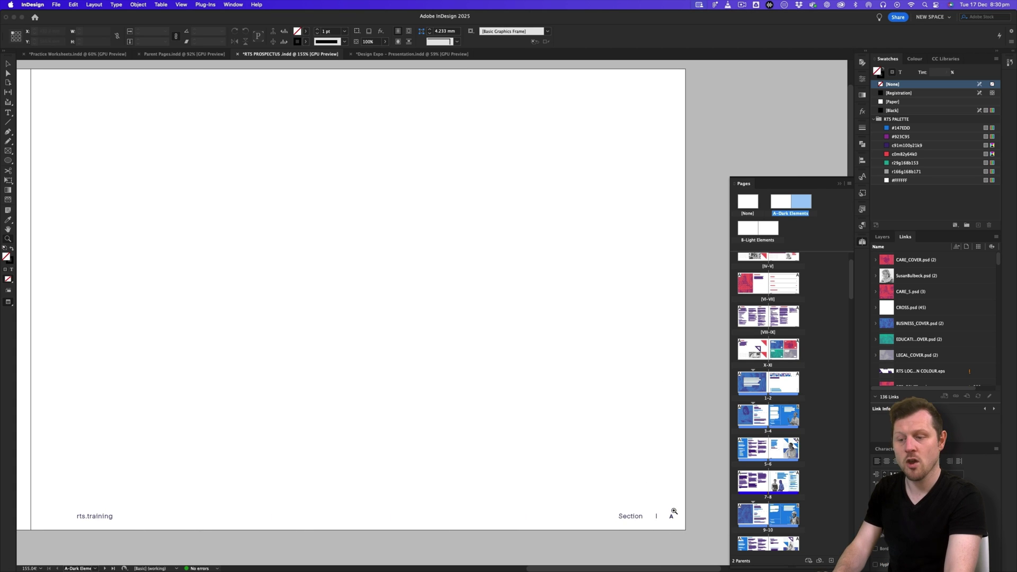
Inspect the section text, page number marker and website address up close in the A-Dark Elements right-page footer
drag(598, 521, 725, 395)
drag(549, 395, 240, 361)
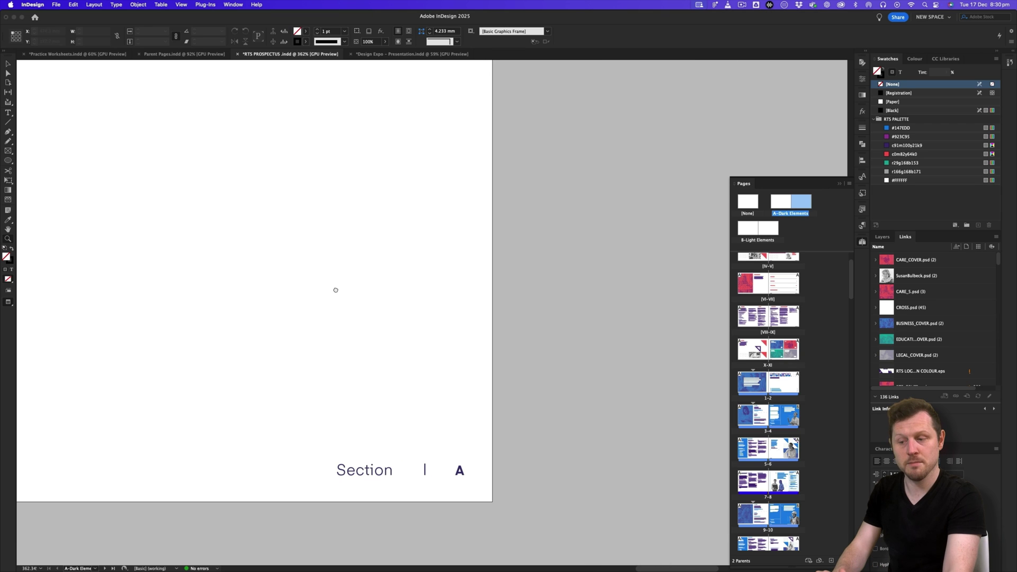
scroll(409, 451, up, 3)
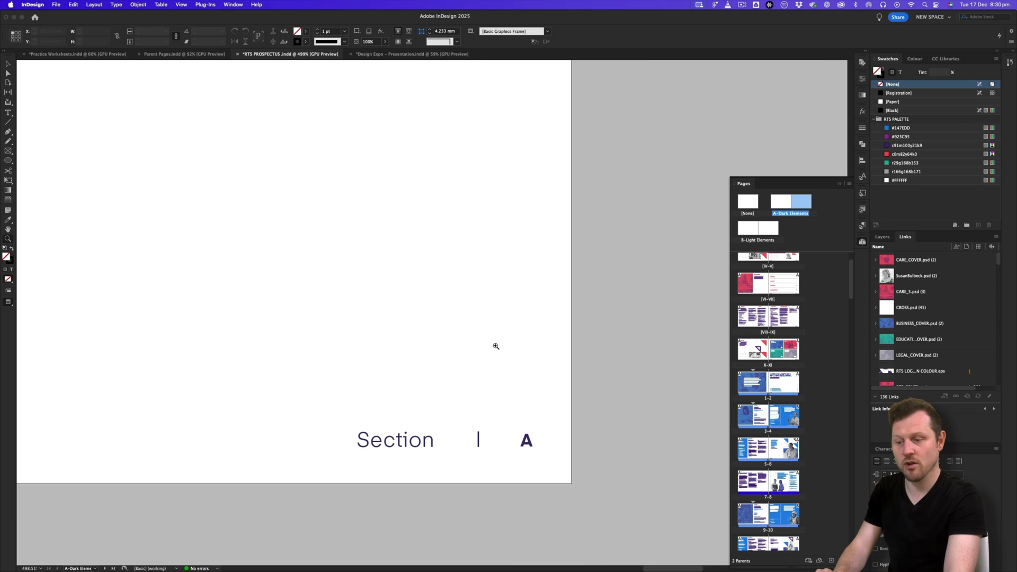
scroll(472, 364, down, 4)
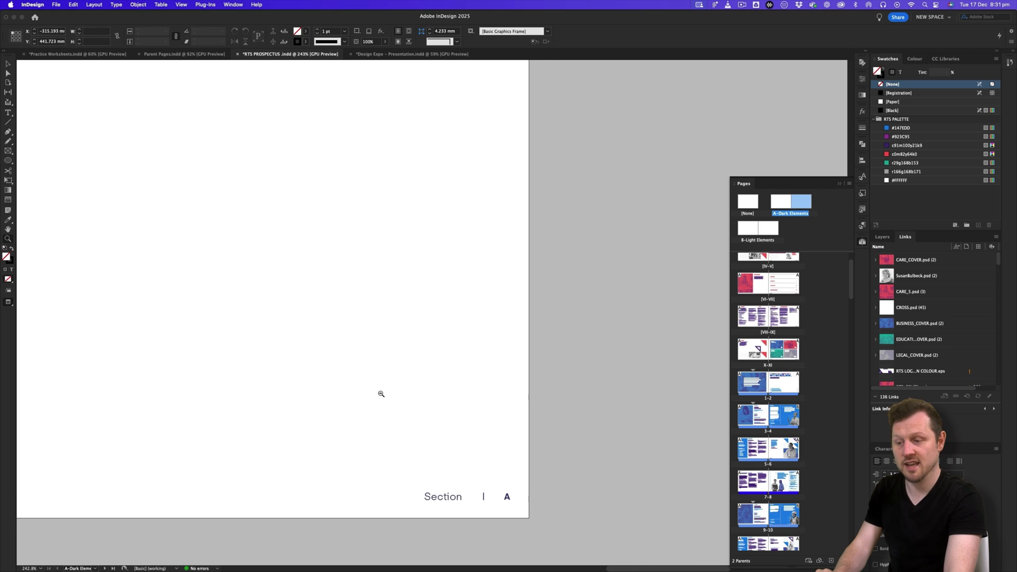
scroll(557, 409, left, 3)
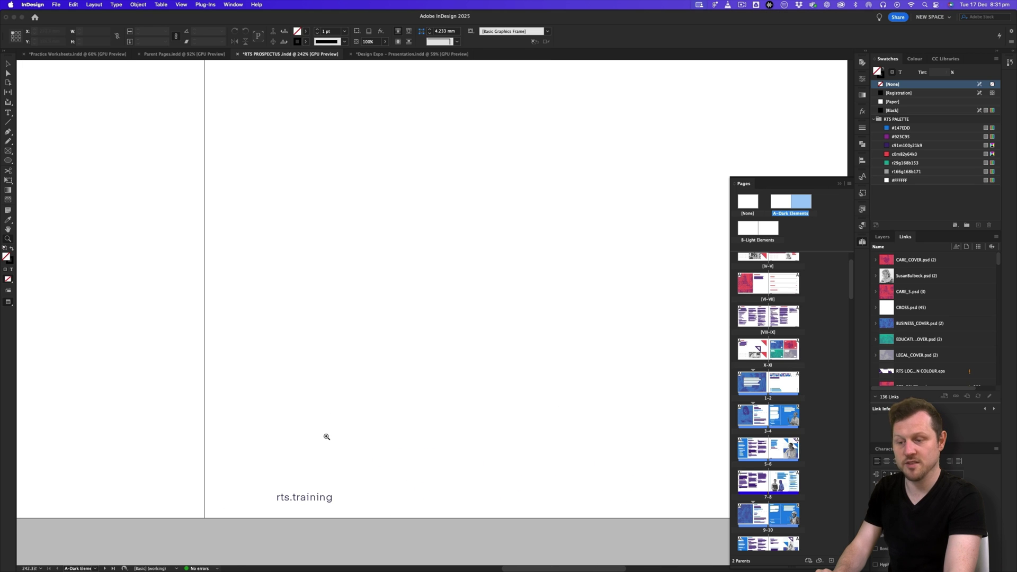
scroll(327, 436, right, 8)
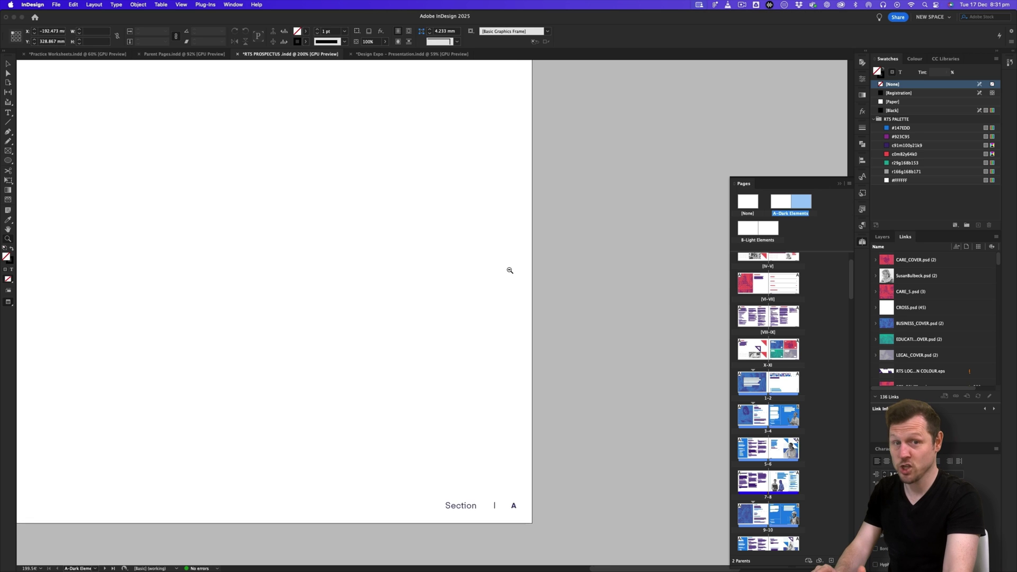
scroll(509, 268, down, 5)
scroll(490, 348, right, 1)
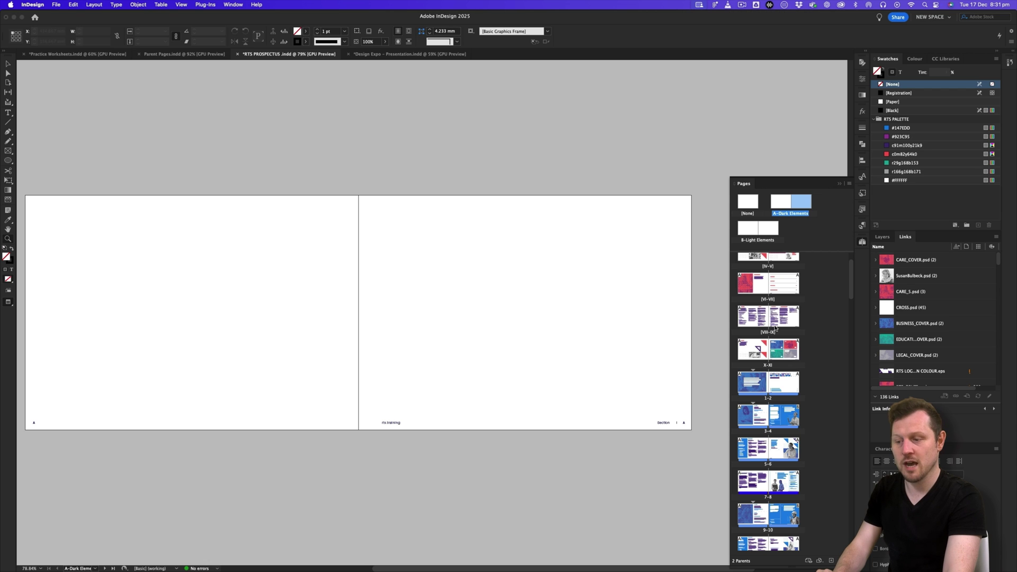
Go to the Business Administrator spread on pages 3–4 and review the document's further page thumbnails
double_click(758, 420)
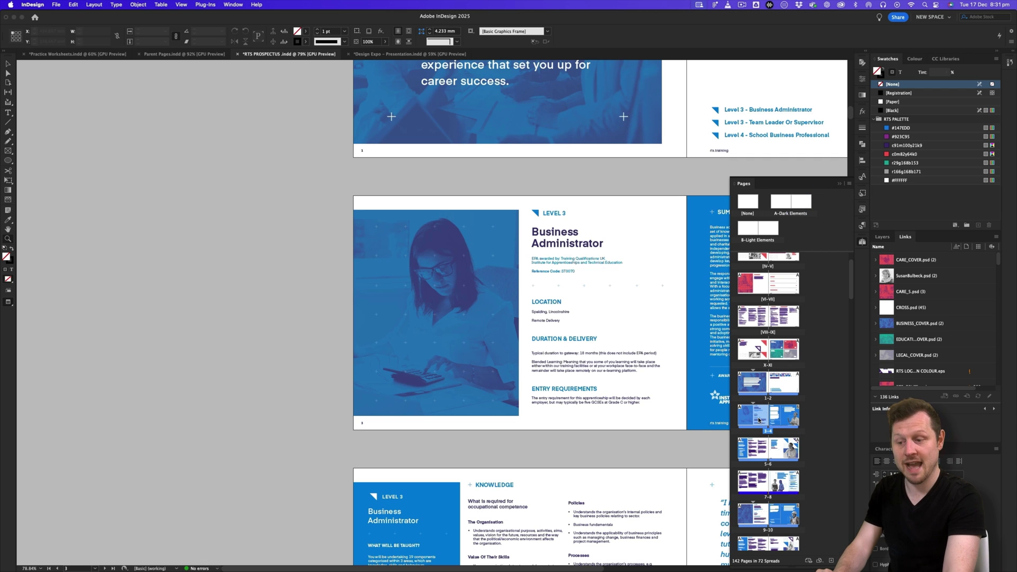
drag(628, 324, 304, 315)
alt+click(437, 286)
scroll(437, 285, down, 1)
scroll(826, 412, down, 10)
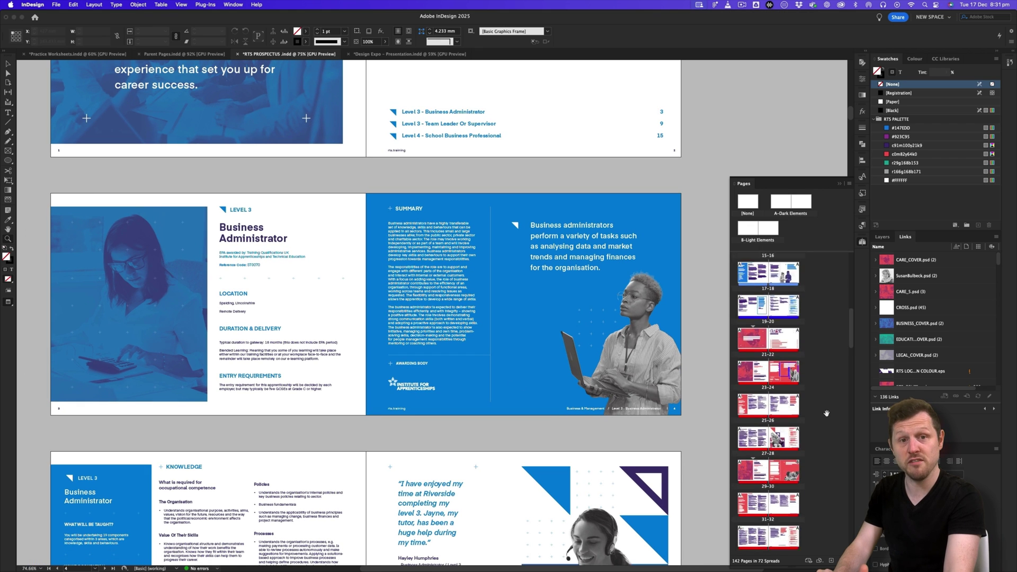
Go to the spread on pages 45–46, select both of its pages, and apply the [None] parent to them
scroll(826, 412, down, 7)
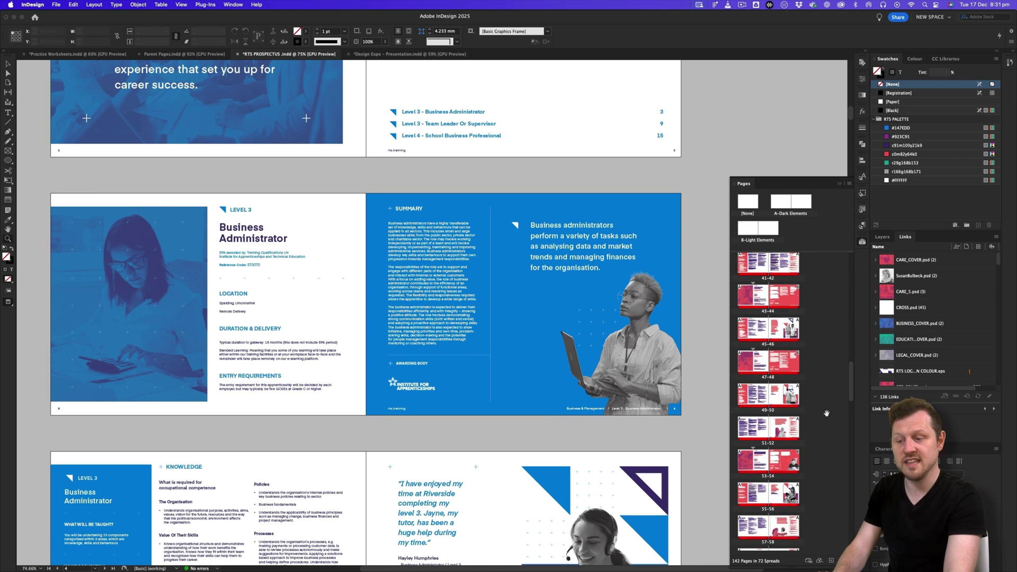
double_click(755, 365)
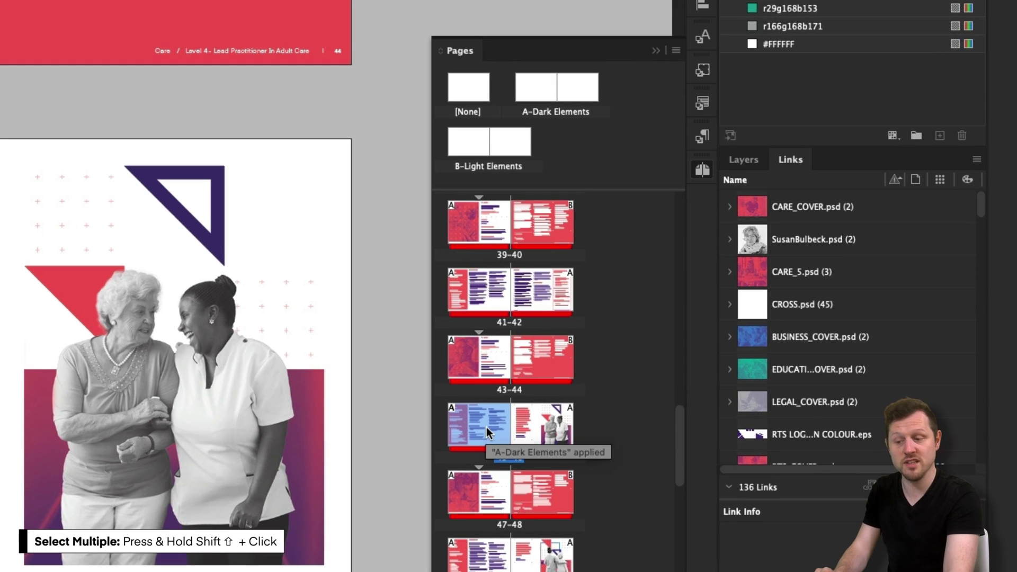
shift+click(536, 422)
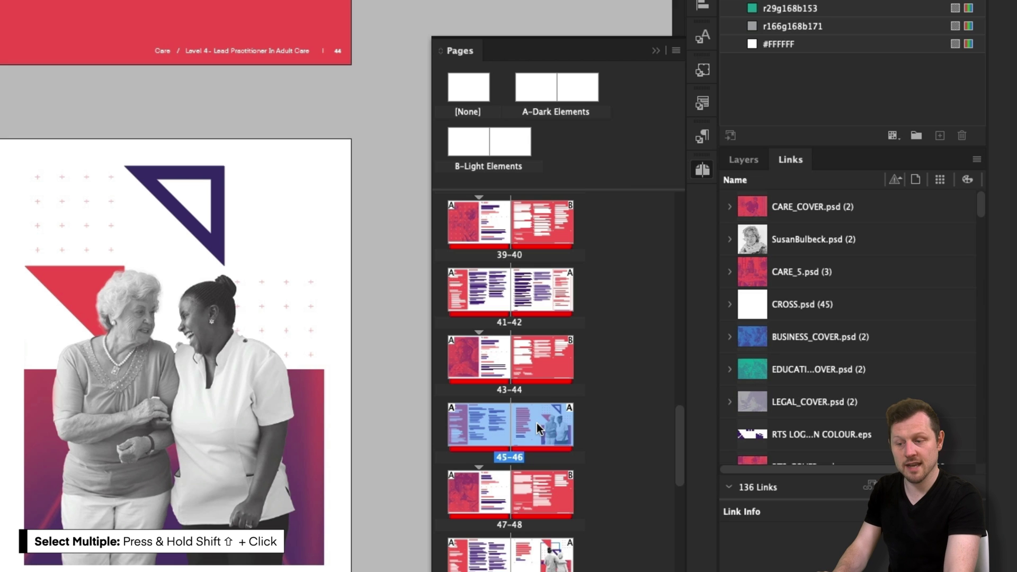
right_click(538, 421)
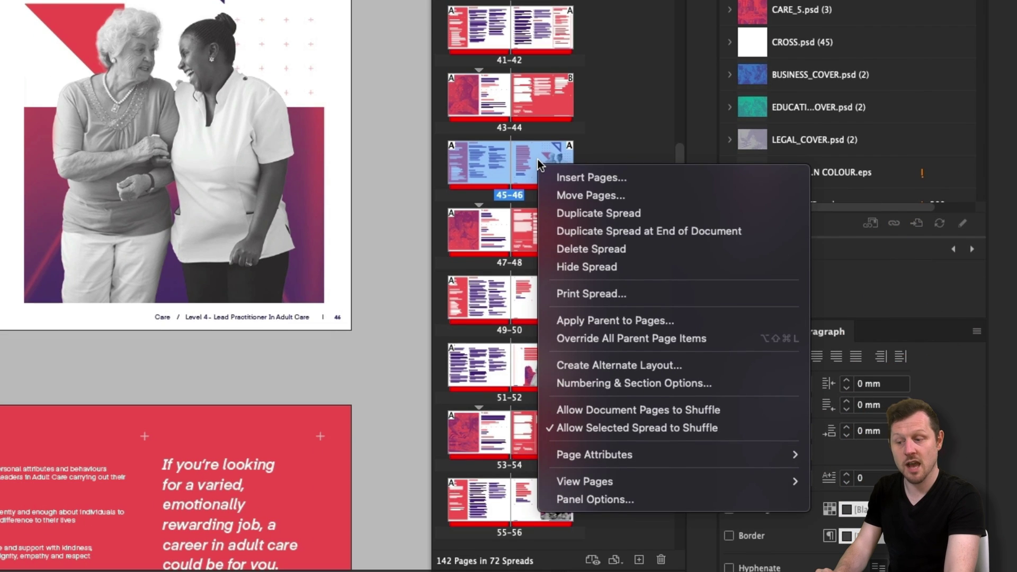
click(603, 319)
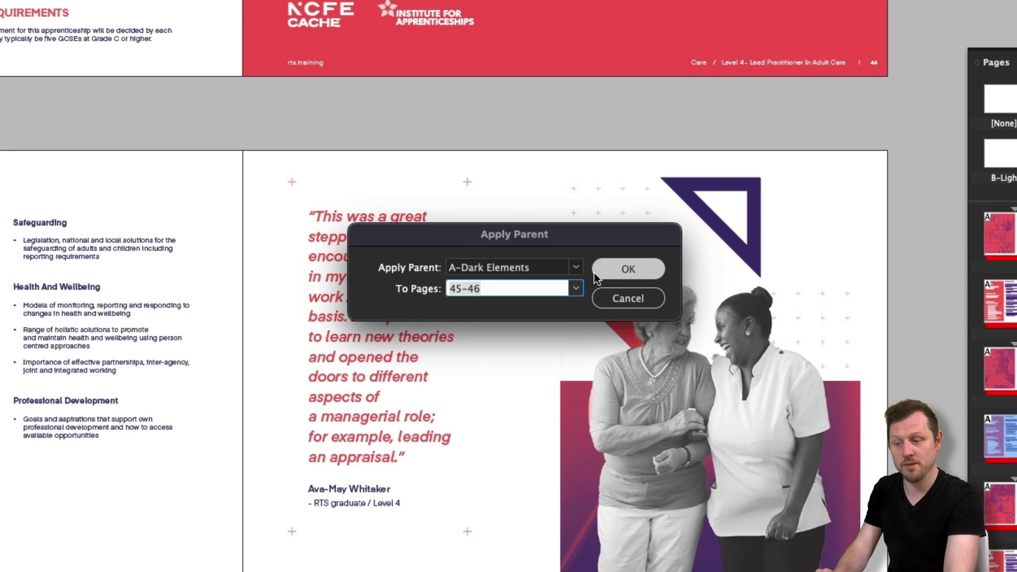
click(577, 268)
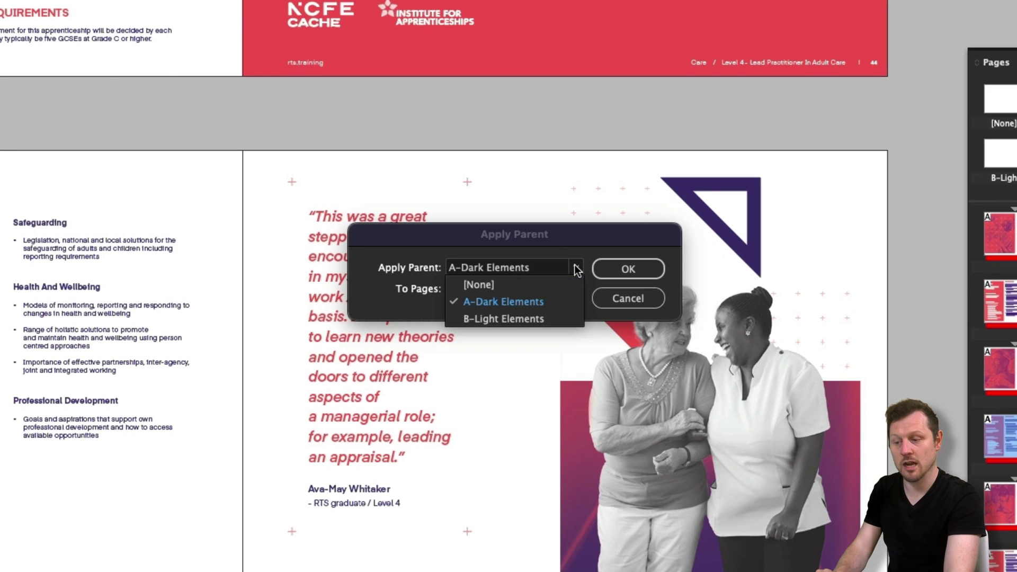
click(491, 286)
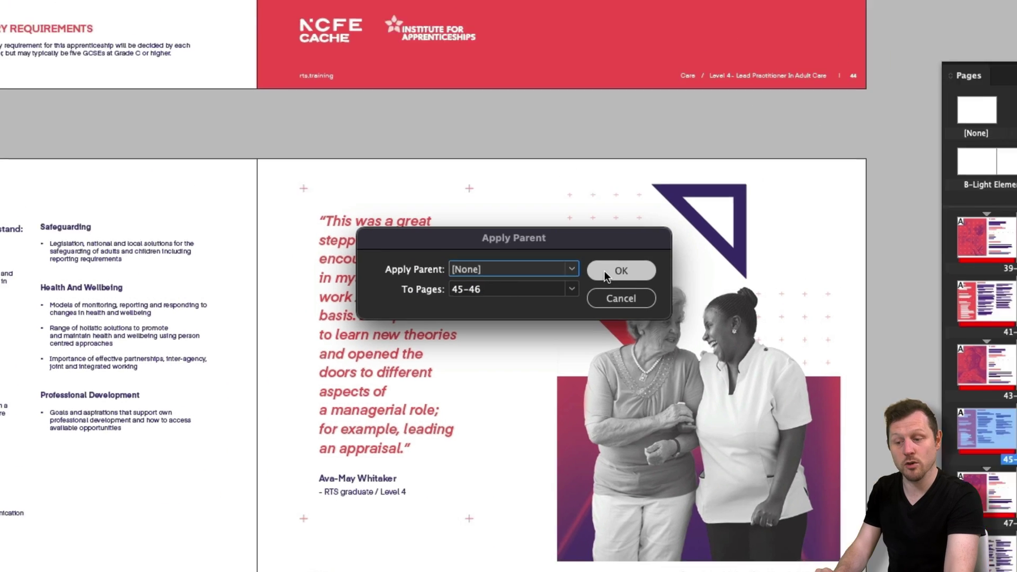
click(604, 273)
drag(533, 447, 639, 325)
scroll(638, 325, down, 3)
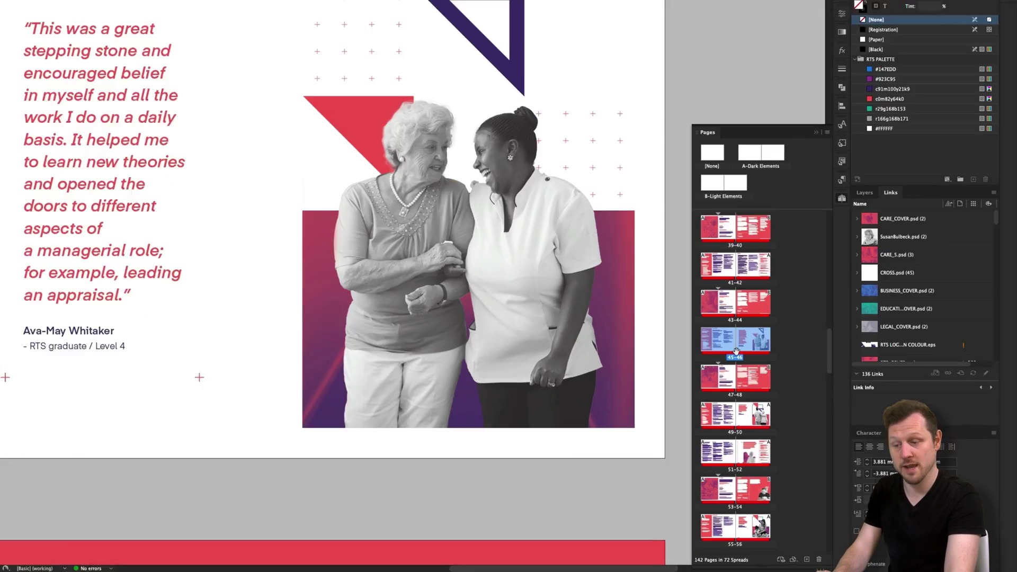
Reapply a parent to the selected spread on pages 45–46
right_click(775, 370)
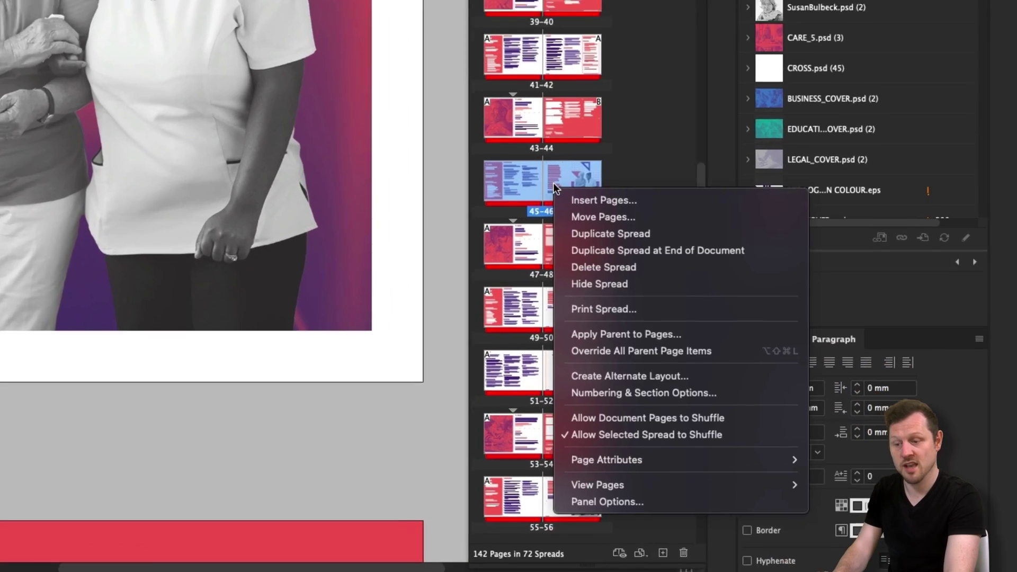
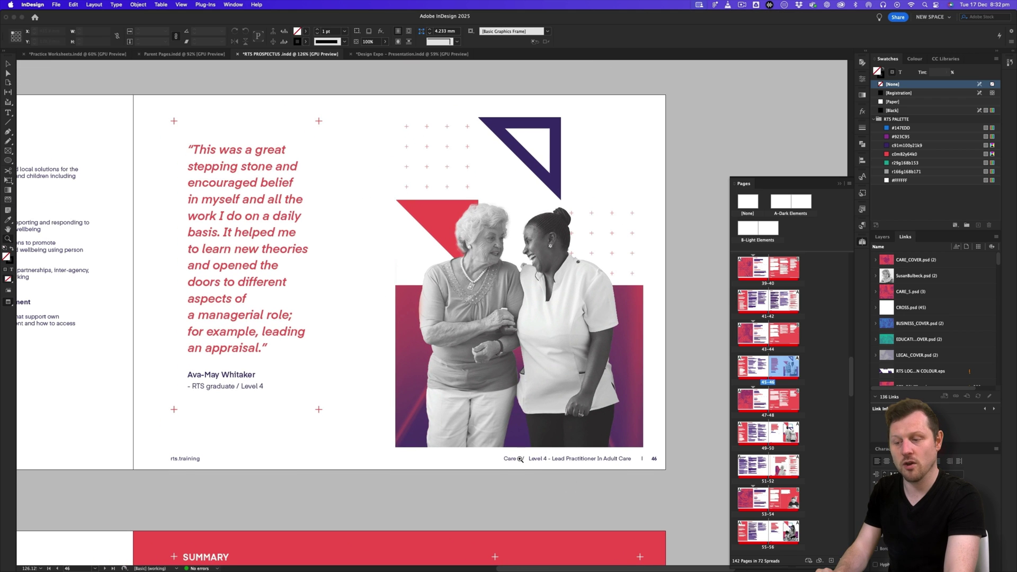
Compare the footers on the Care section spreads that follow pages 45–46, through page 50
scroll(554, 465, down, 15)
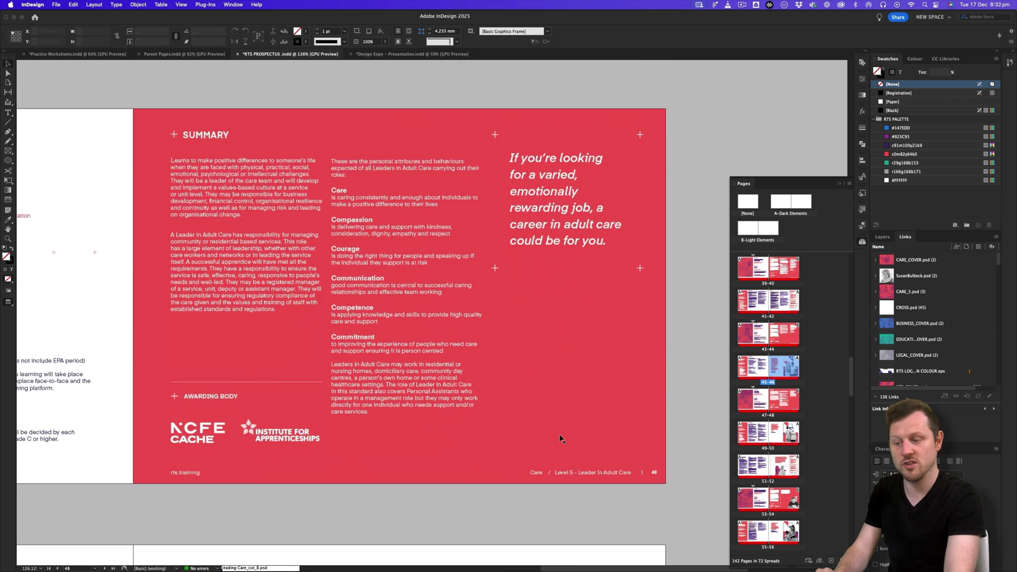
scroll(560, 438, down, 15)
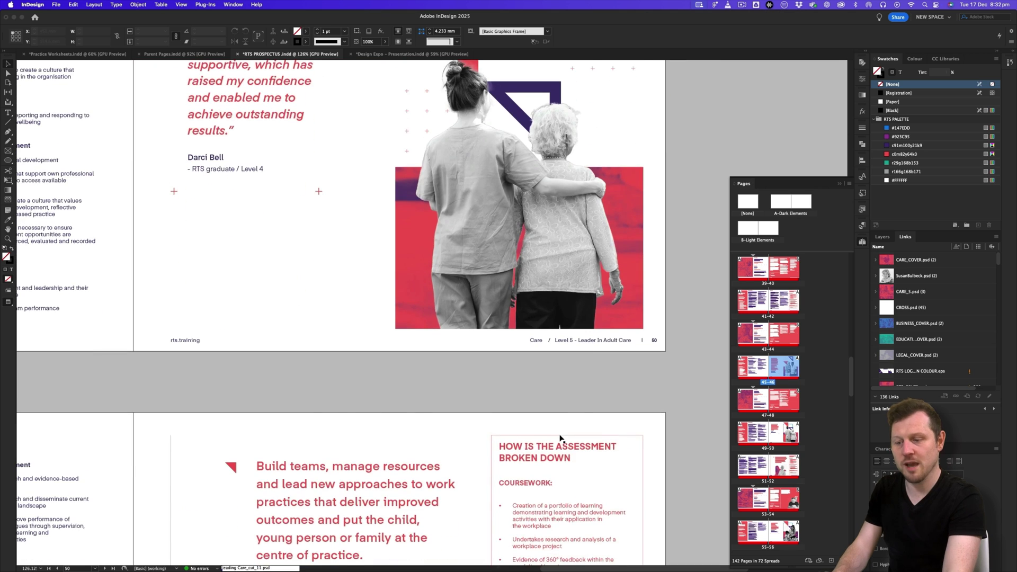
scroll(592, 348, down, 10)
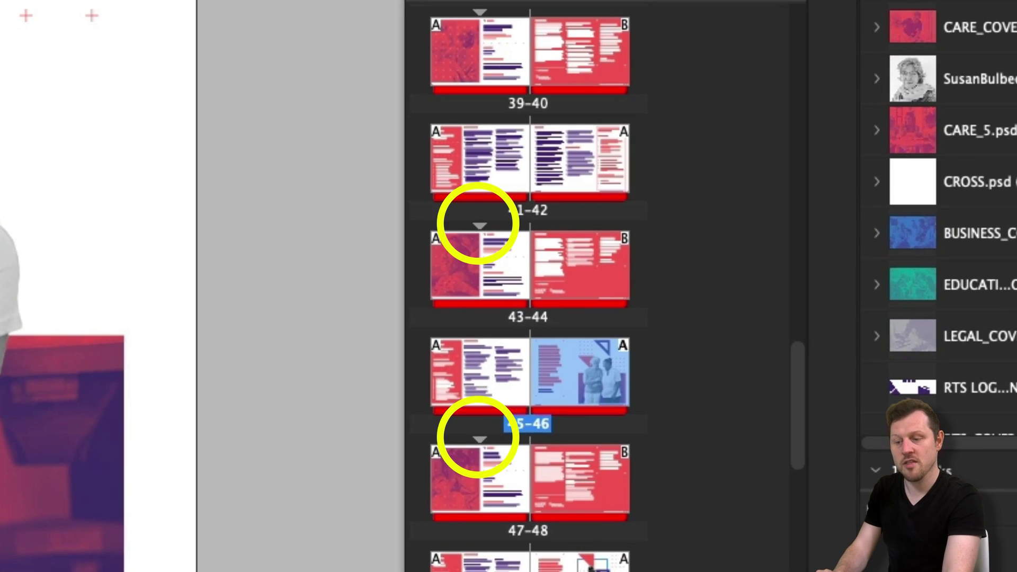
Examine the section-start markers in the page thumbnails and check the Numbering & Section Options for the section starting on page 69
scroll(608, 424, down, 10)
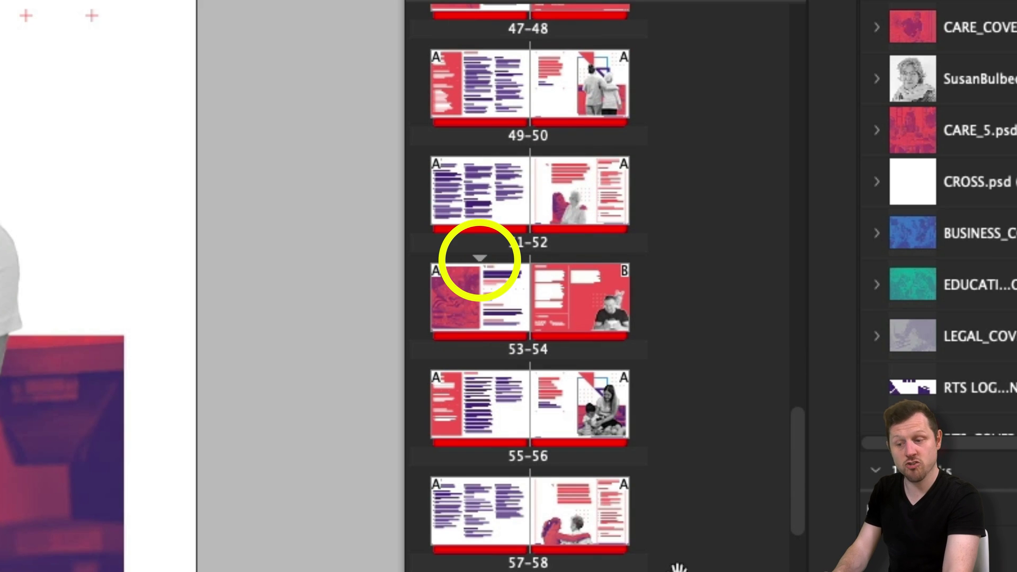
scroll(530, 313, down, 2)
scroll(484, 567, down, 4)
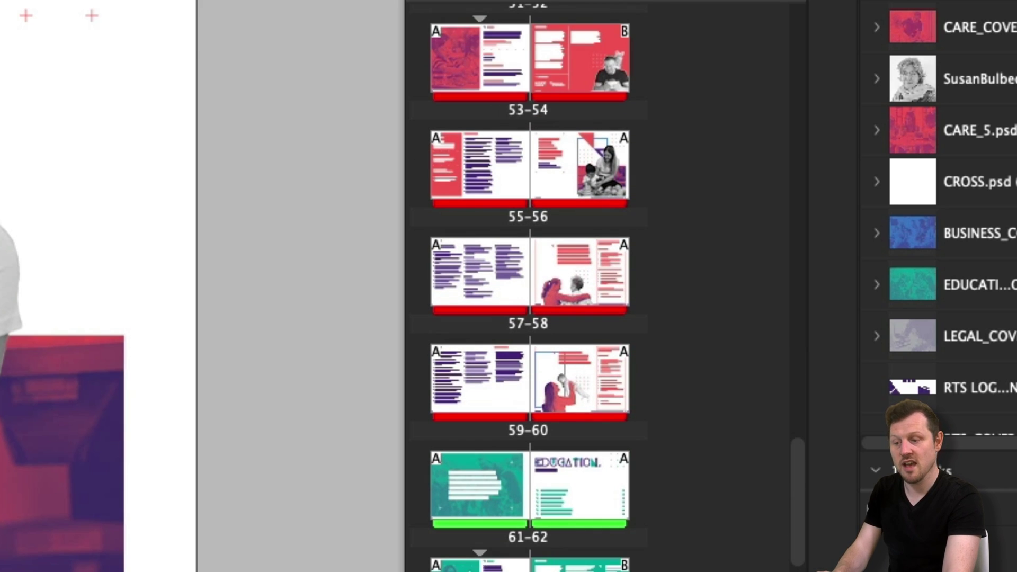
scroll(652, 554, down, 15)
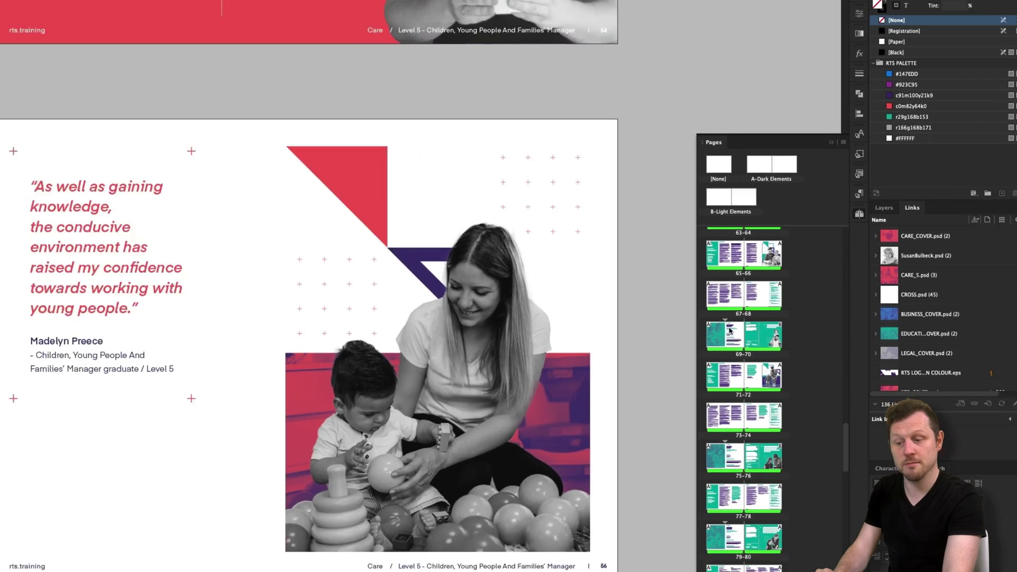
double_click(469, 287)
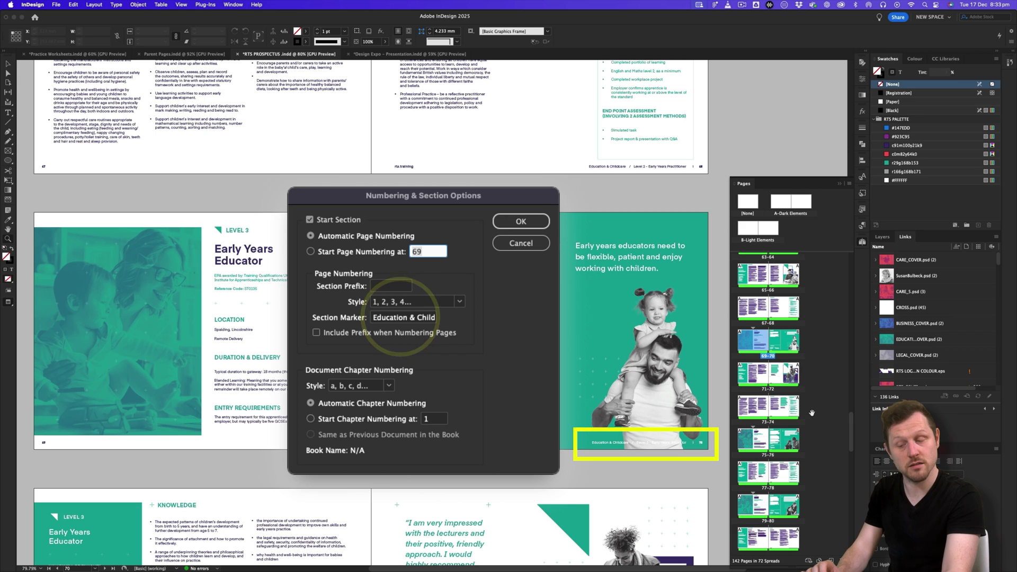
key(Escape)
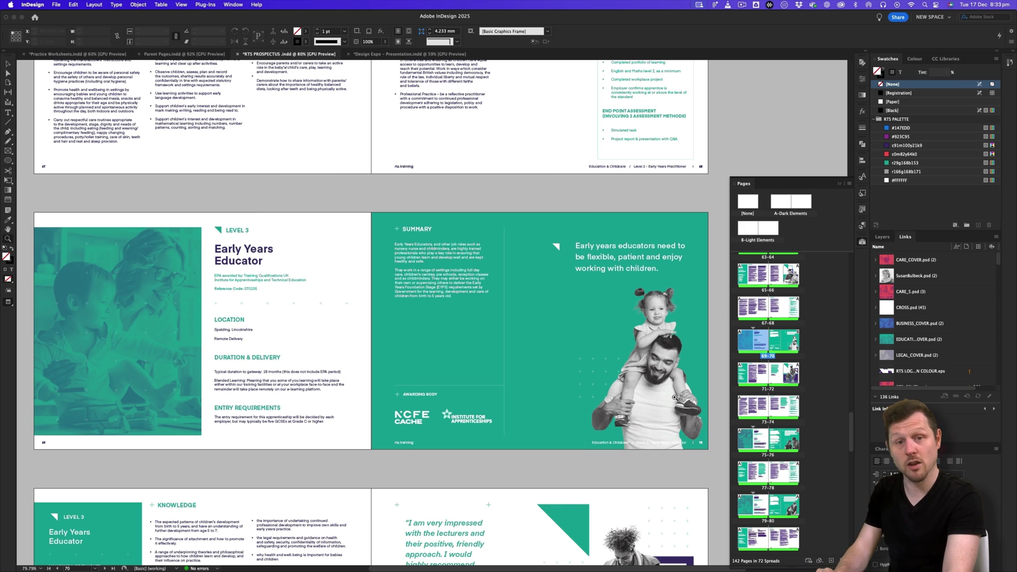
Review the further page thumbnails and go to the Learning And Skills Teacher spread on pages 95–96
scroll(781, 410, down, 8)
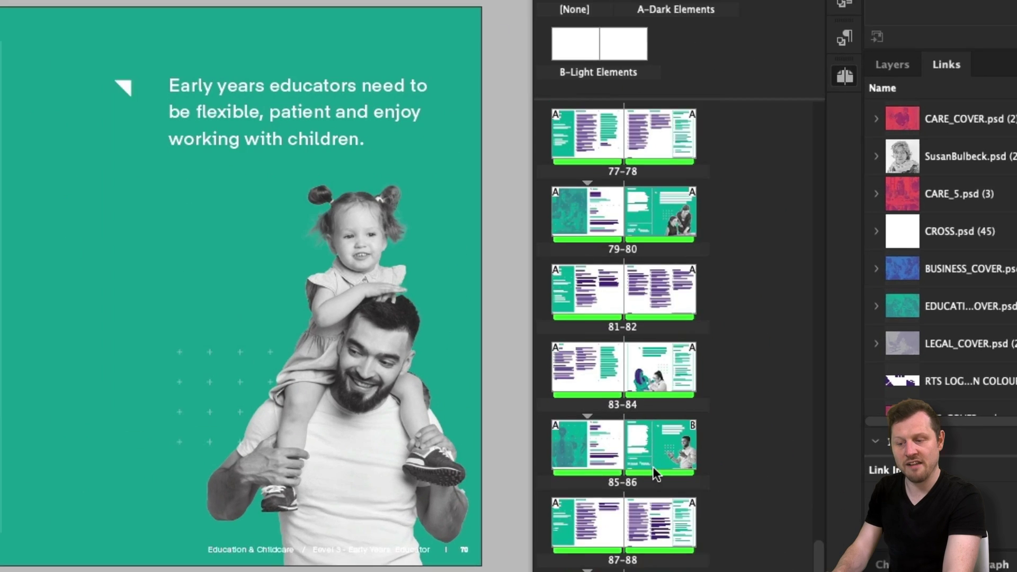
scroll(783, 399, down, 3)
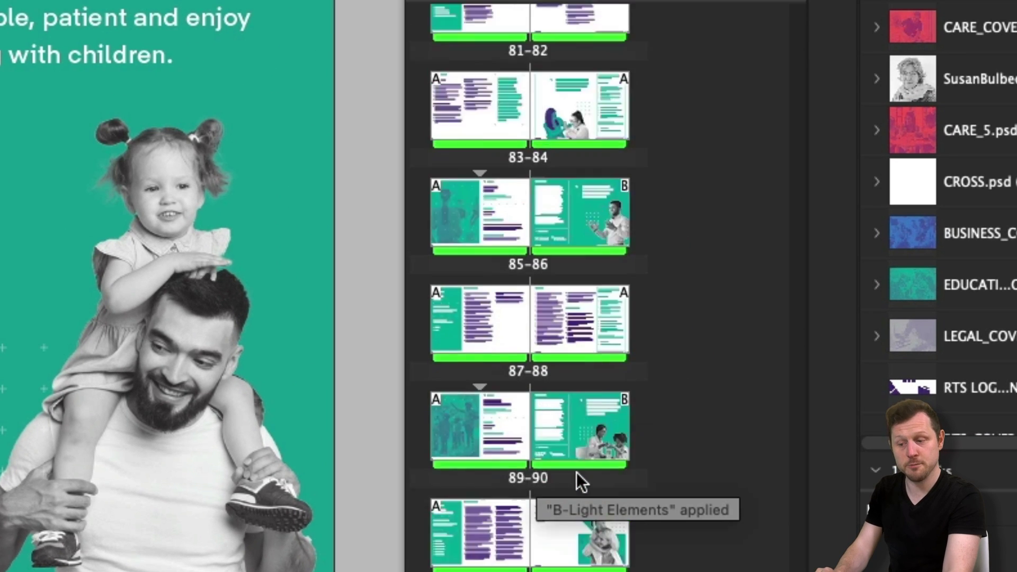
scroll(576, 472, down, 4)
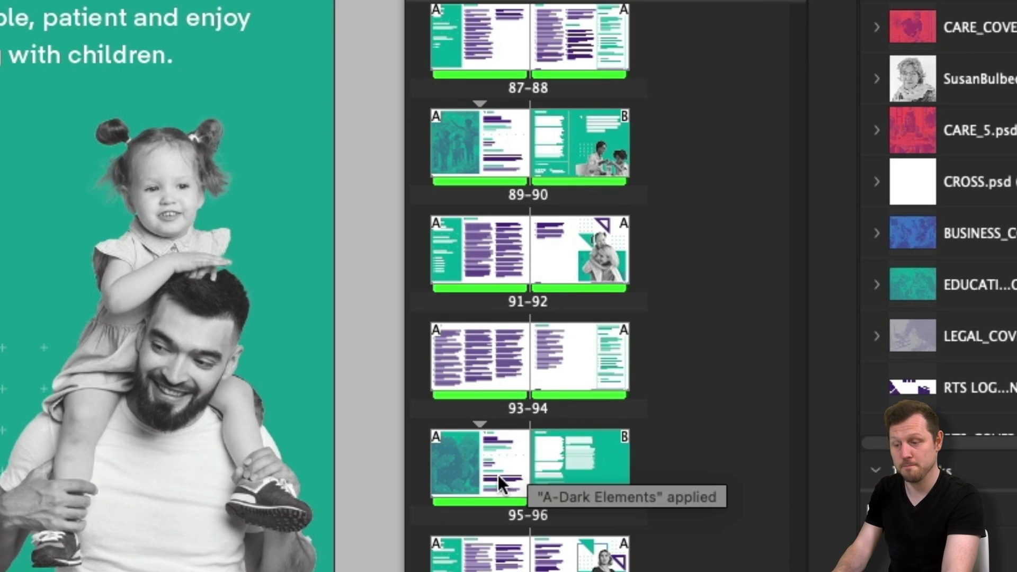
double_click(473, 456)
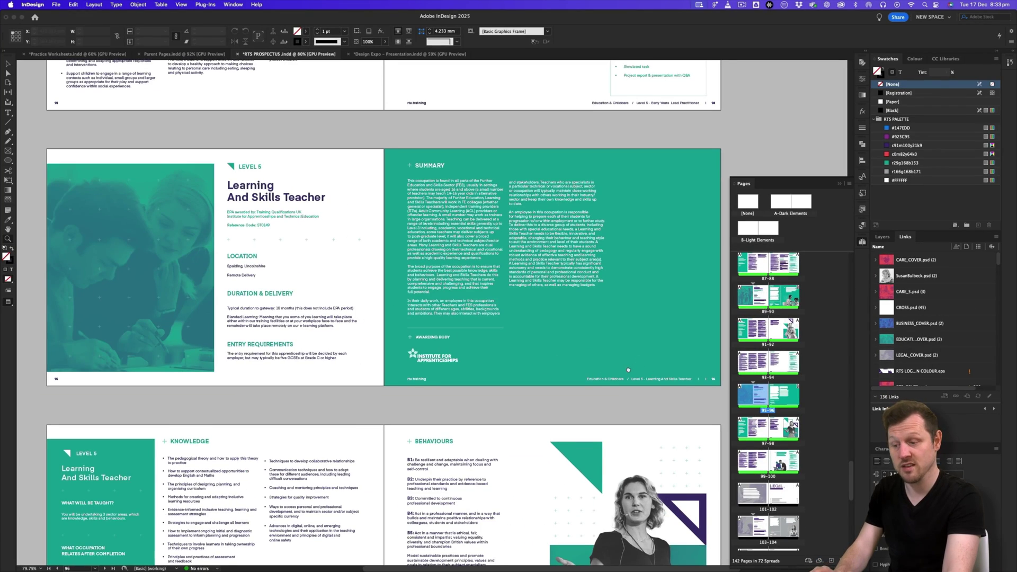
Compare the footers on the spreads from page 97 through the Accounts Or Finance Assistant spread on pages 103–104
scroll(628, 370, down, 5)
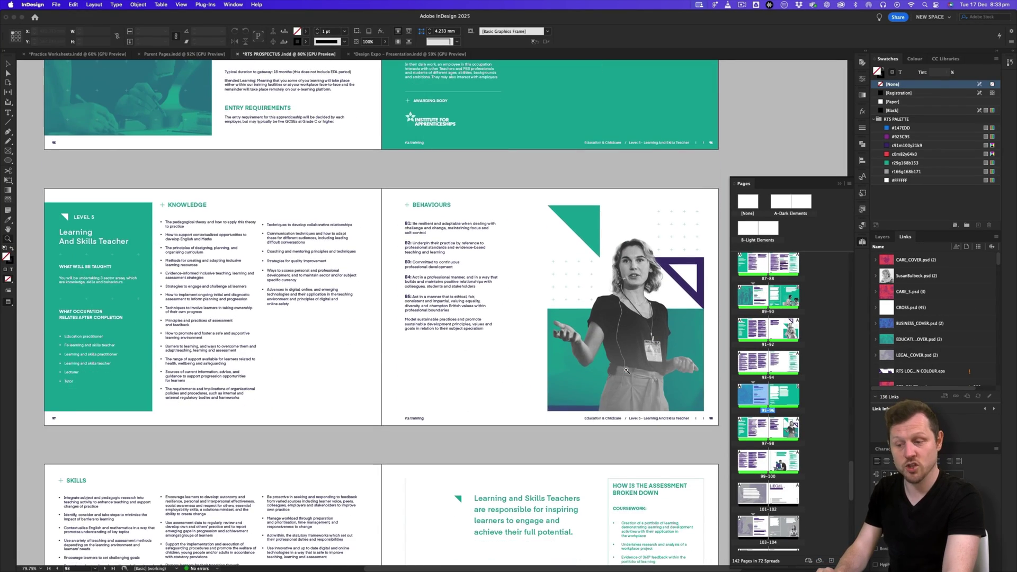
scroll(626, 371, down, 1)
scroll(608, 414, down, 5)
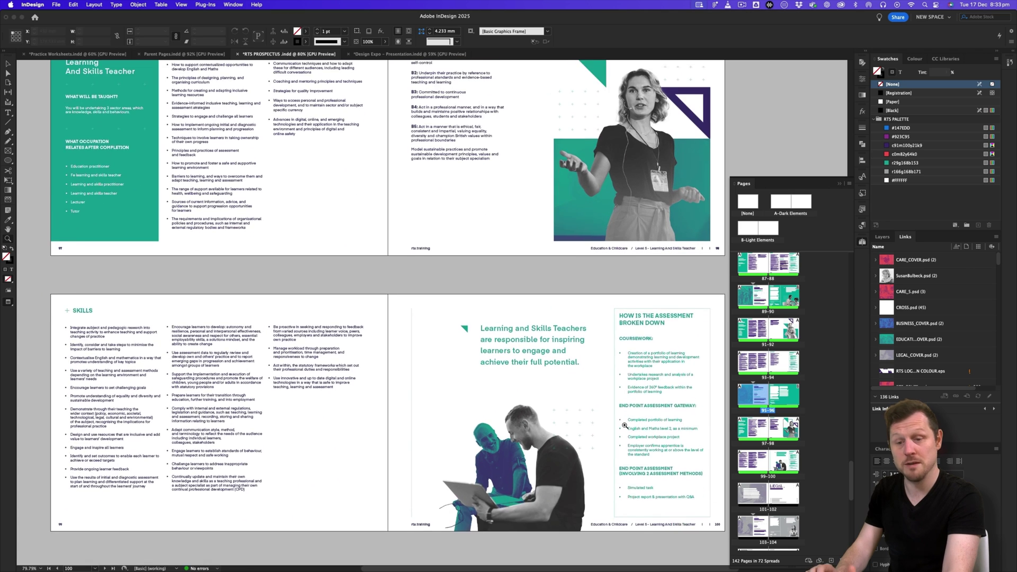
scroll(640, 435, down, 10)
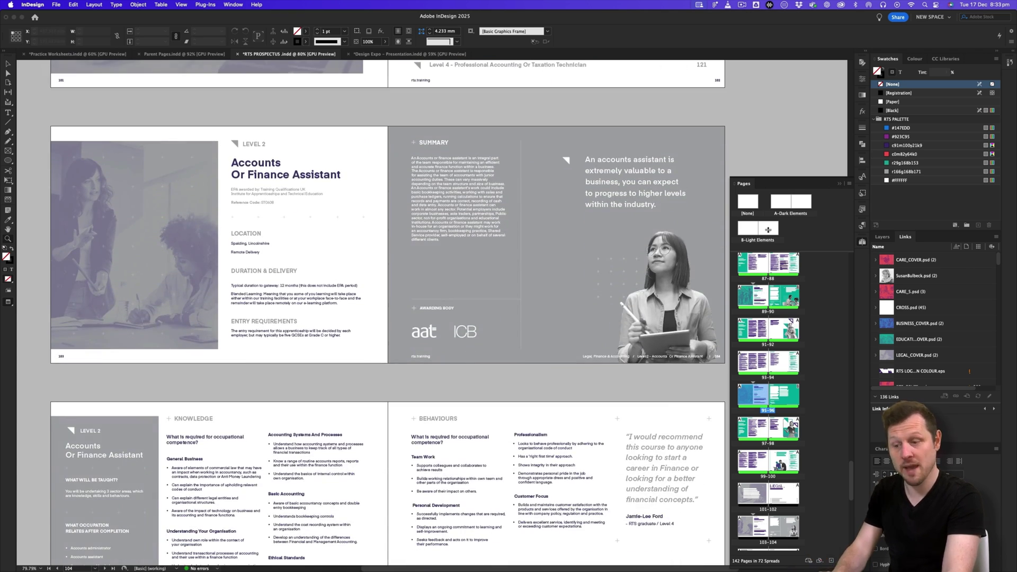
Open the A-Dark Elements parent spread and inspect the section text and page number marker in its right-page footer
double_click(797, 204)
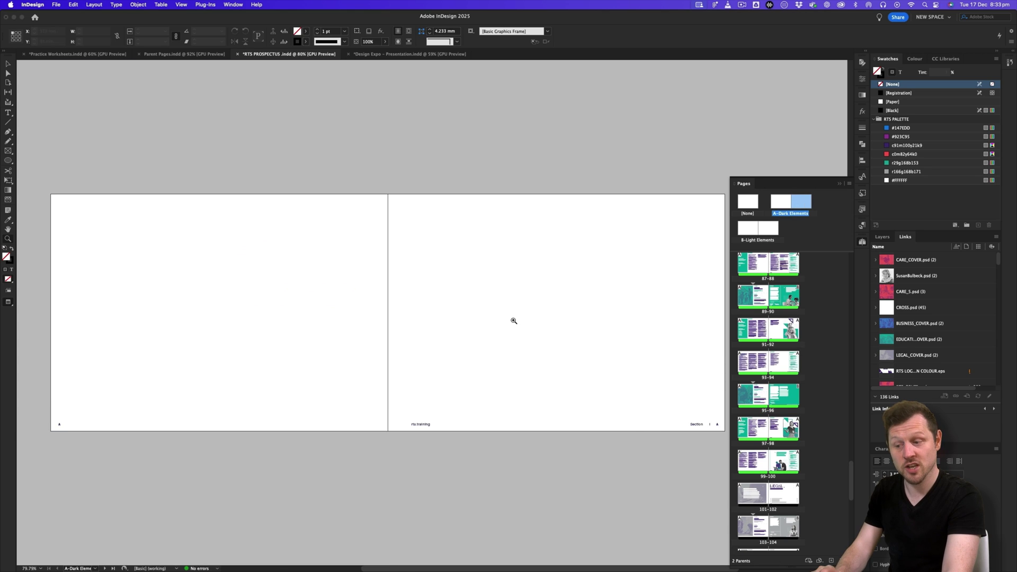
drag(496, 321, 428, 322)
drag(542, 381, 304, 326)
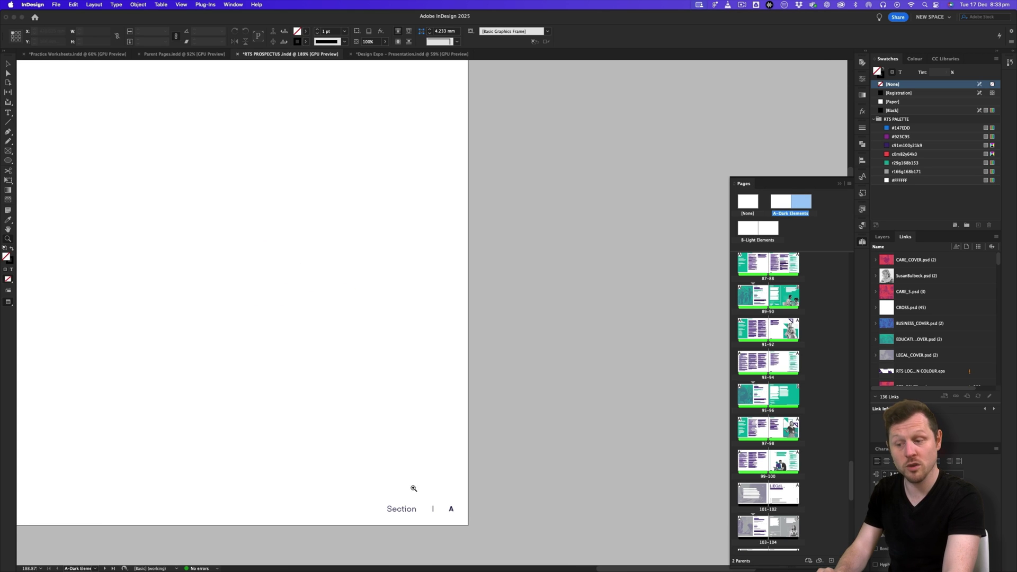
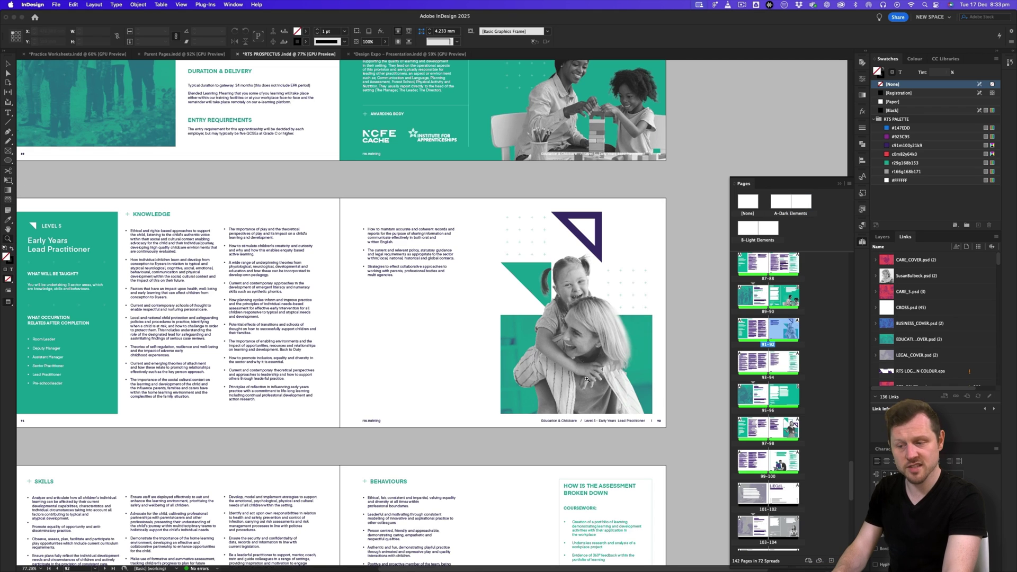
Compare the footer on the Early Years Lead Practitioner spread with the footers on the preceding prospectus spreads up to Assessor Coach
click(613, 423)
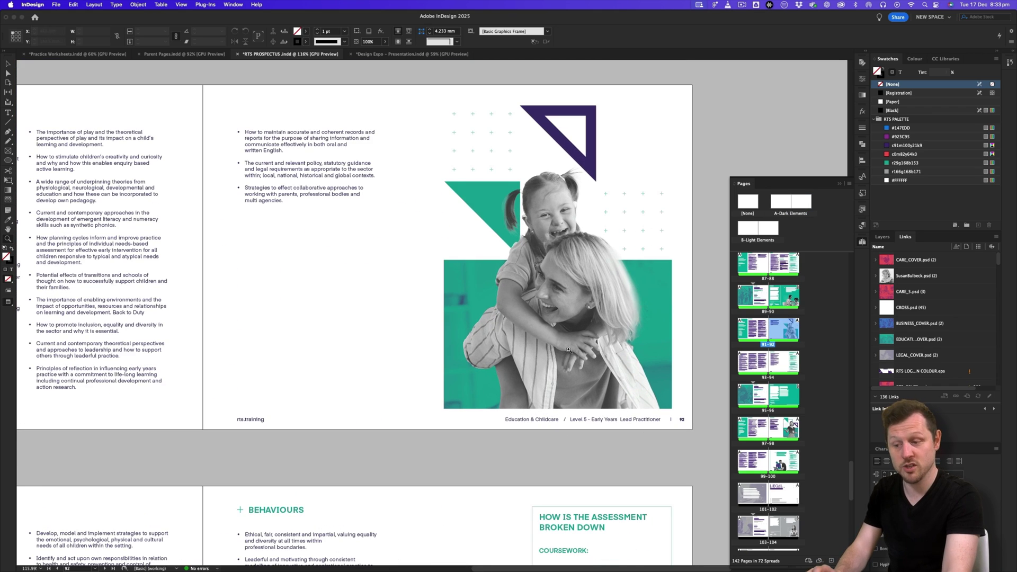
drag(568, 349, 479, 384)
scroll(483, 390, up, 10)
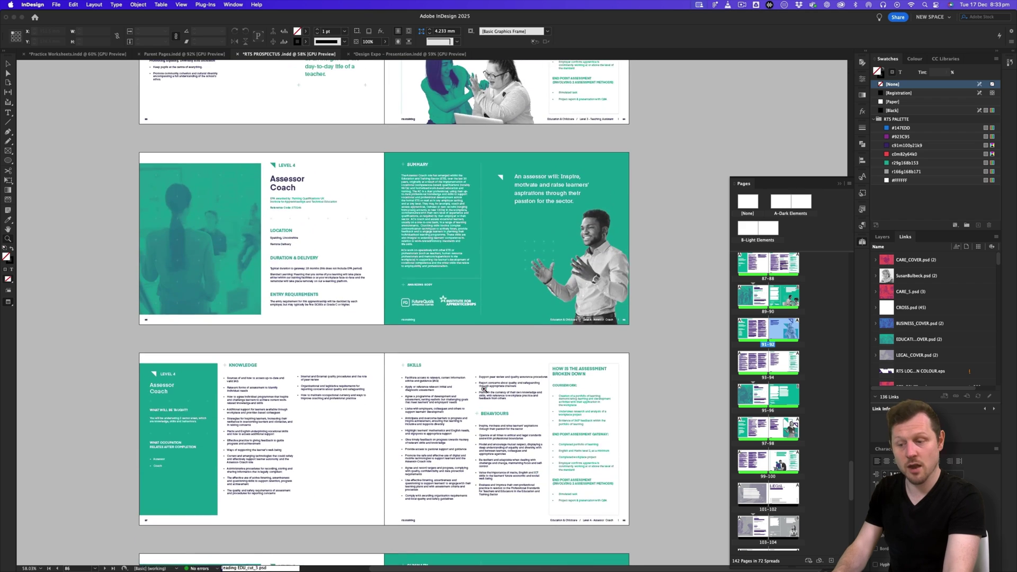
scroll(484, 390, up, 2)
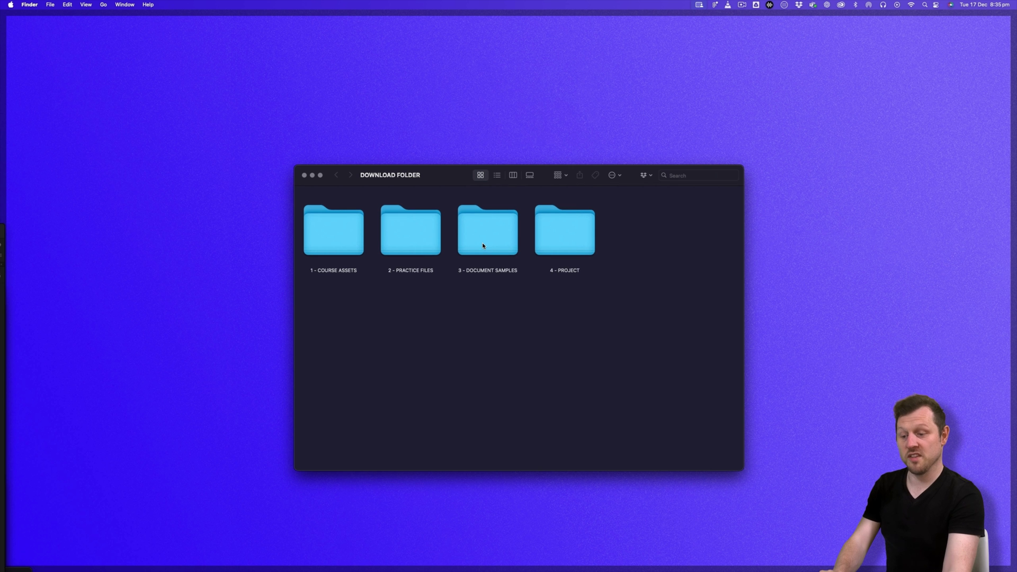
Switch to Finder and open Practice Worksheets.indd from the 2 - PRACTICE FILES folder in InDesign
click(417, 242)
double_click(417, 243)
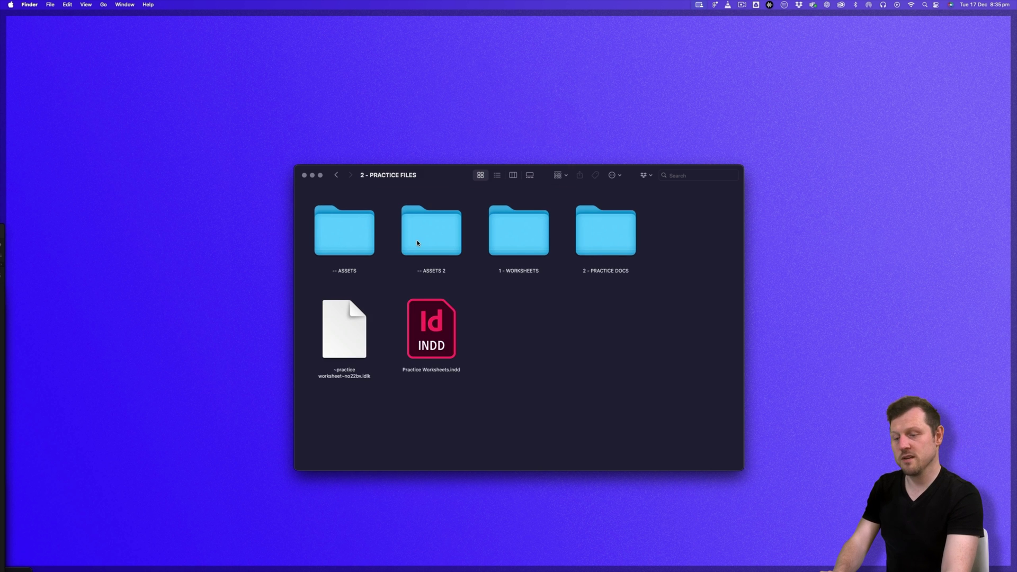
click(431, 327)
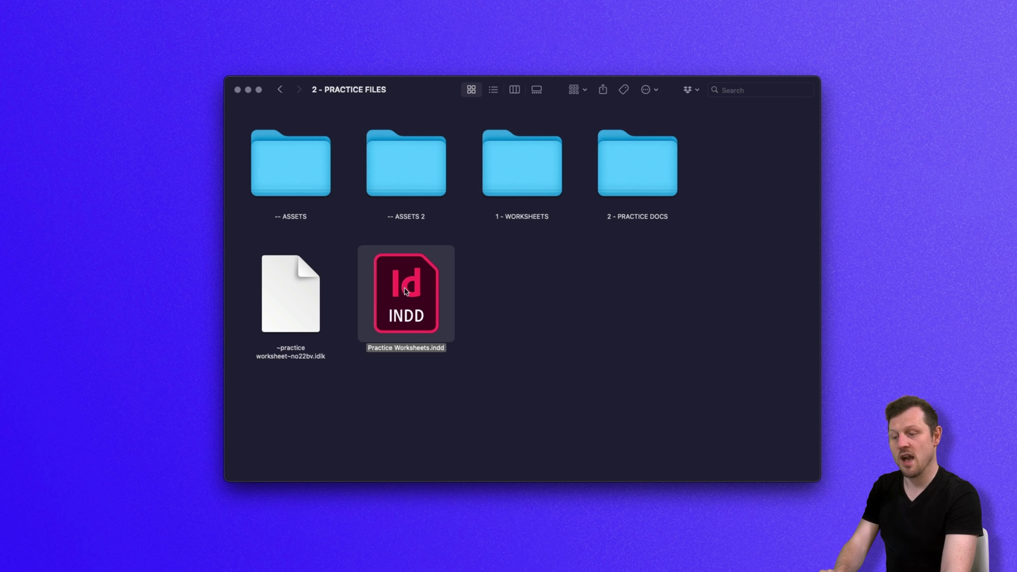
double_click(405, 290)
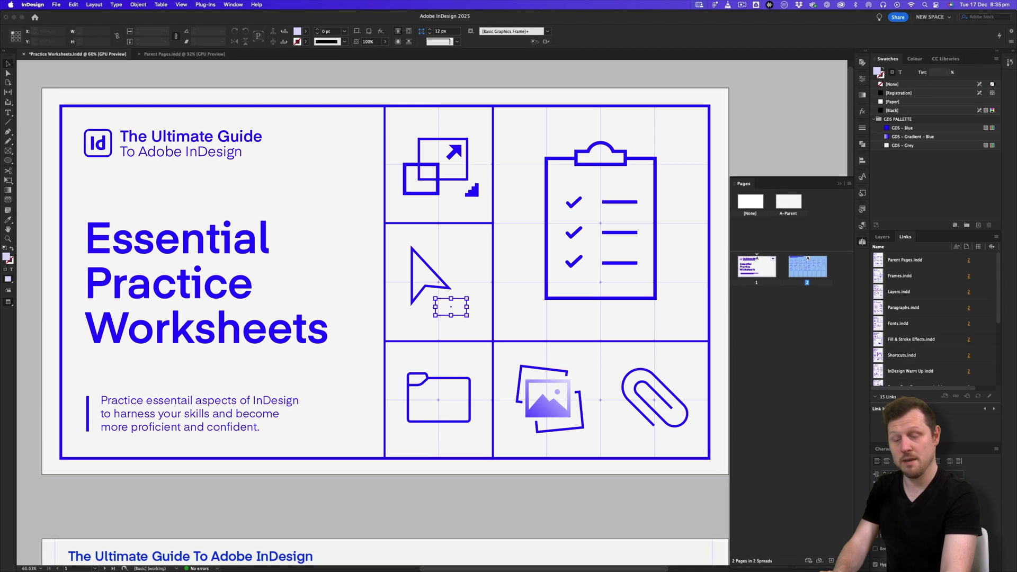
Open the source document of the Parent Pages worksheet from the Essential Practice Worksheets overview on page 2
scroll(612, 309, down, 10)
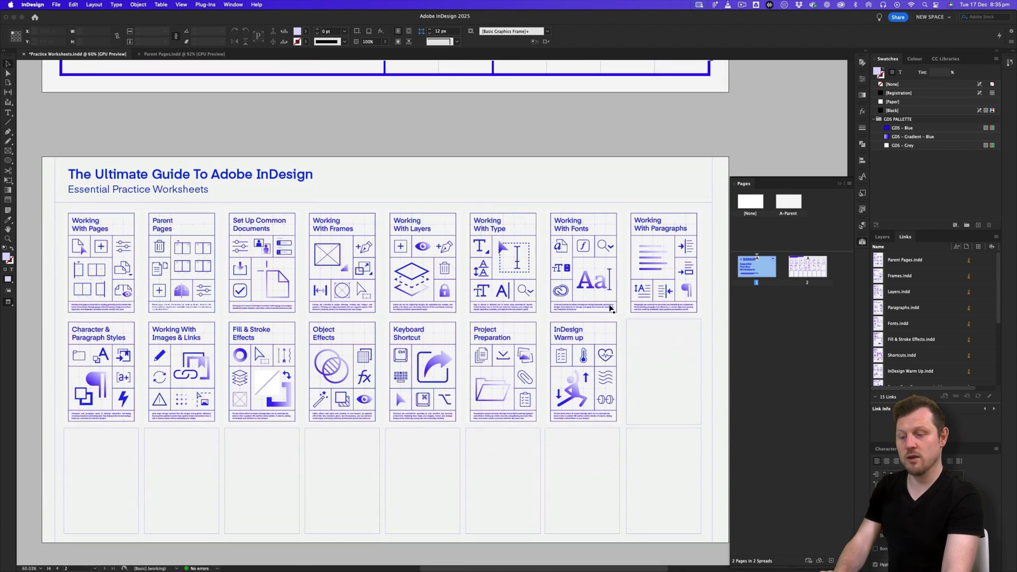
scroll(609, 308, right, 1)
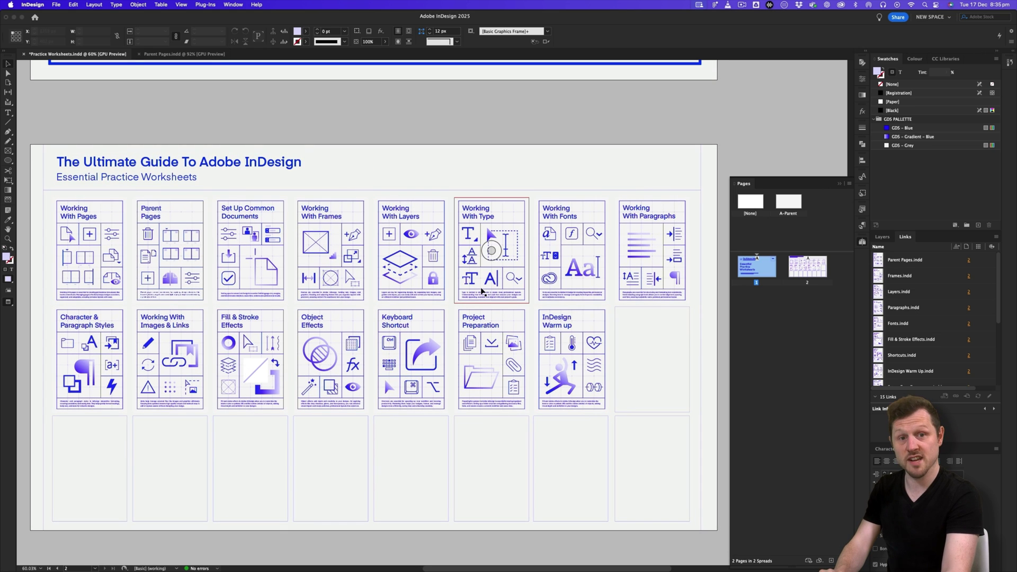
key(a)
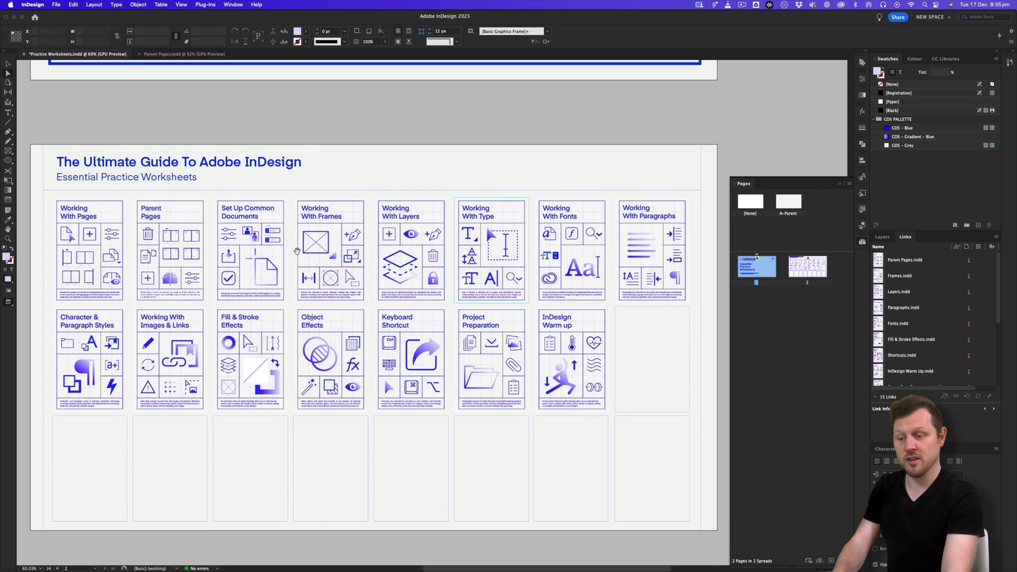
click(178, 259)
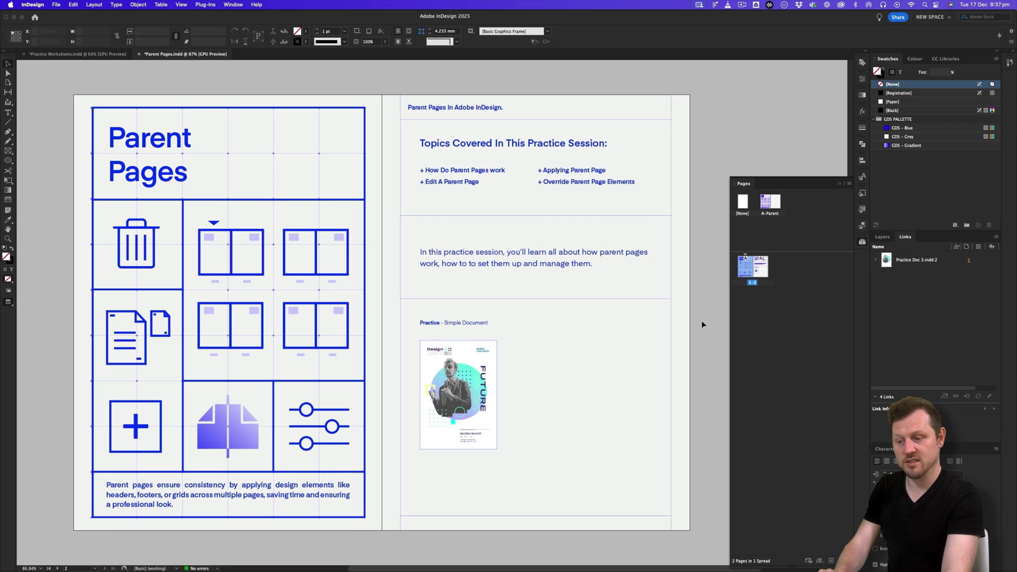
Open the source document of the Design Expo image placed under "Practice - Simple Document" in the Parent Pages worksheet
click(466, 354)
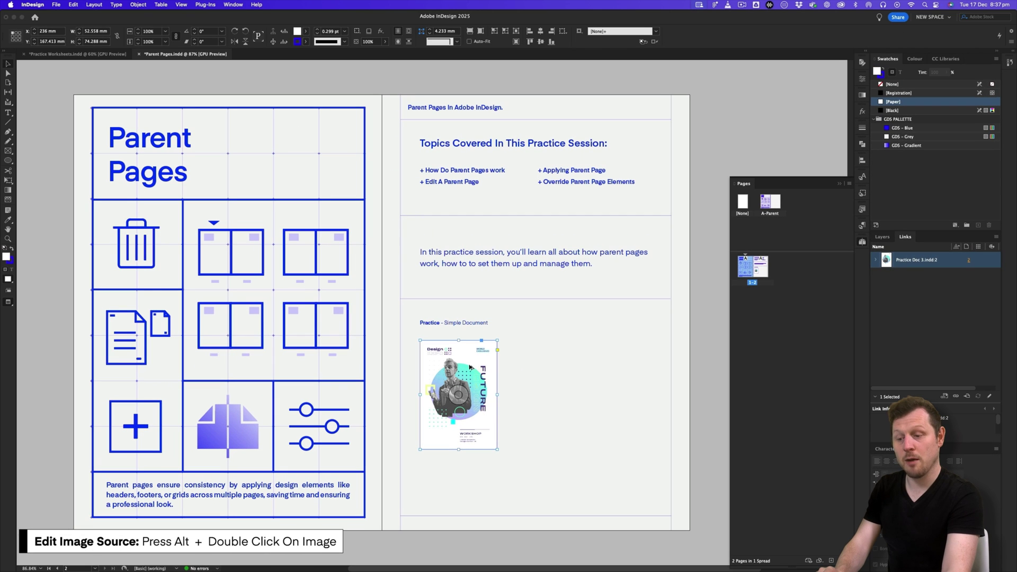
alt+double_click(466, 368)
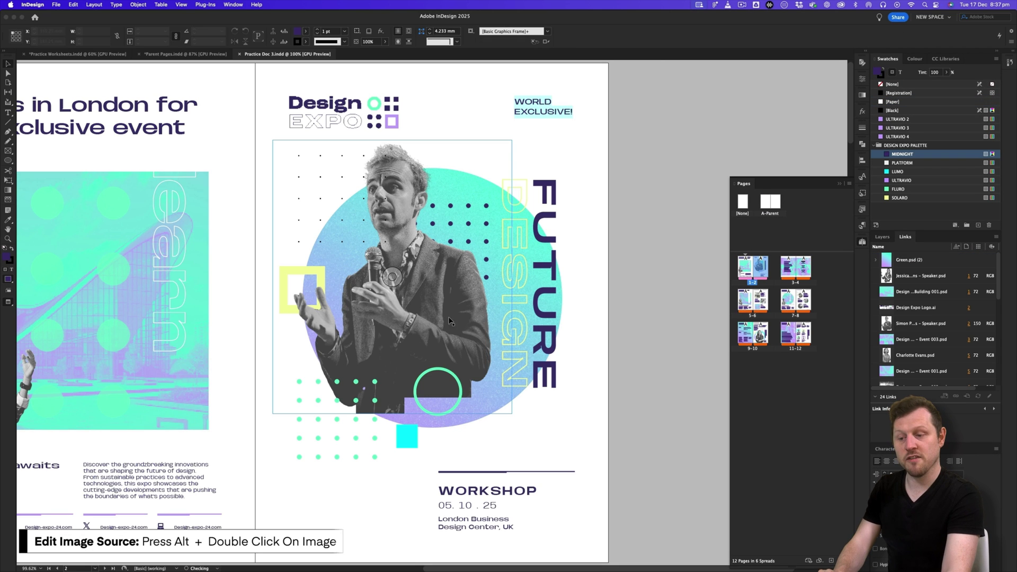
alt+click(399, 310)
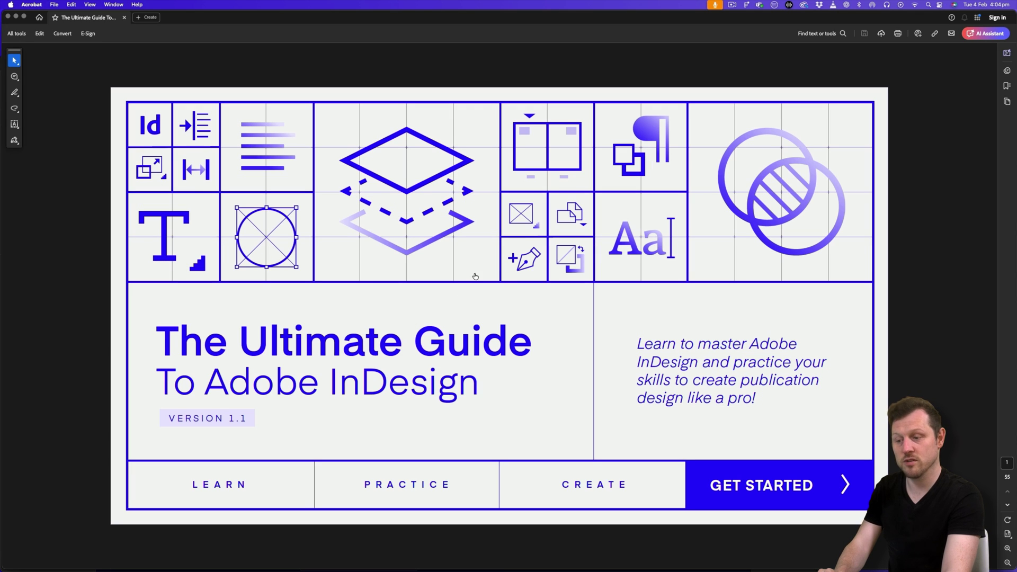
Go through the course PDF in Acrobat from the Course Index to Before You Begin and its Download The Course Fonts section
click(736, 468)
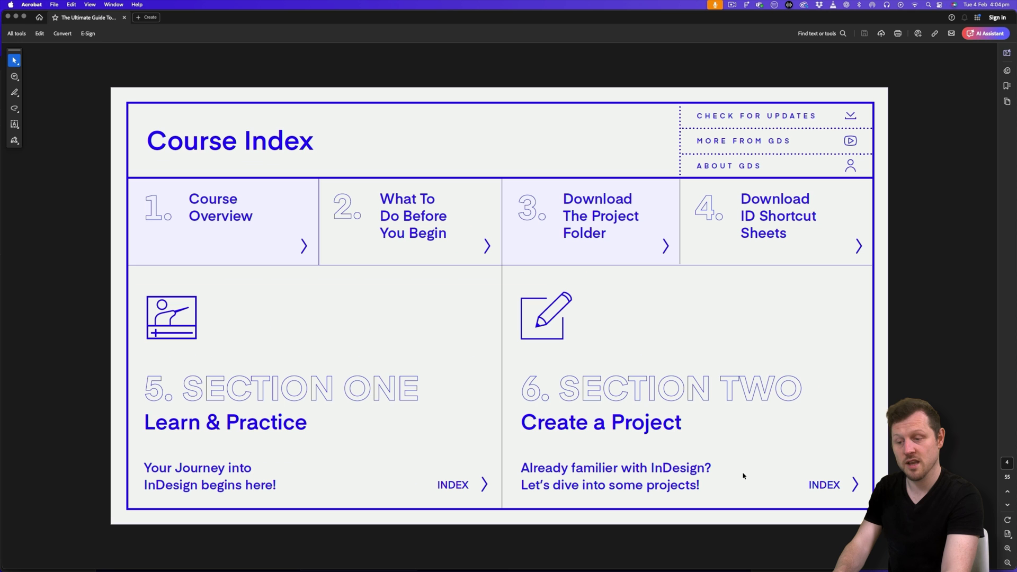
click(406, 216)
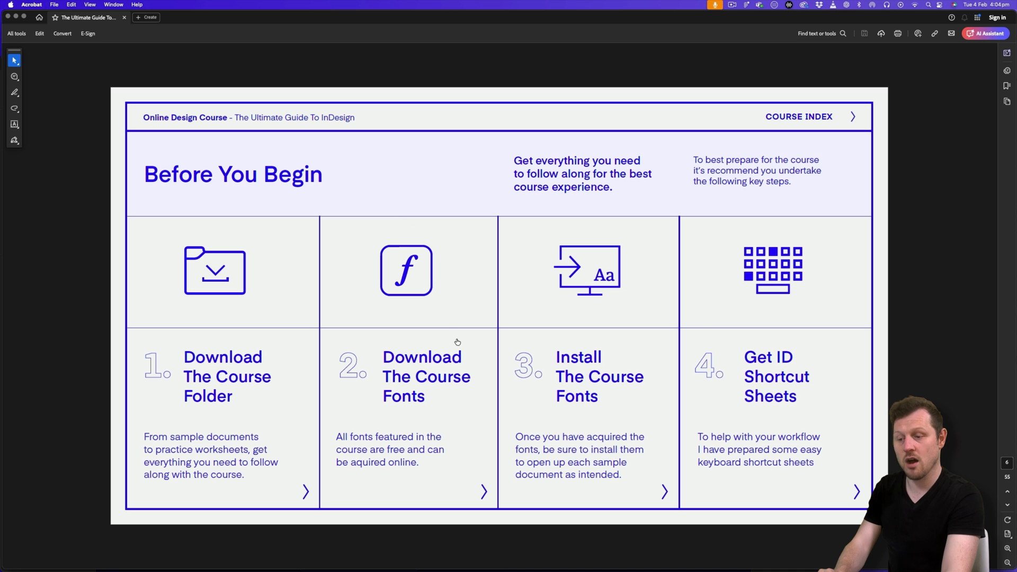
click(413, 379)
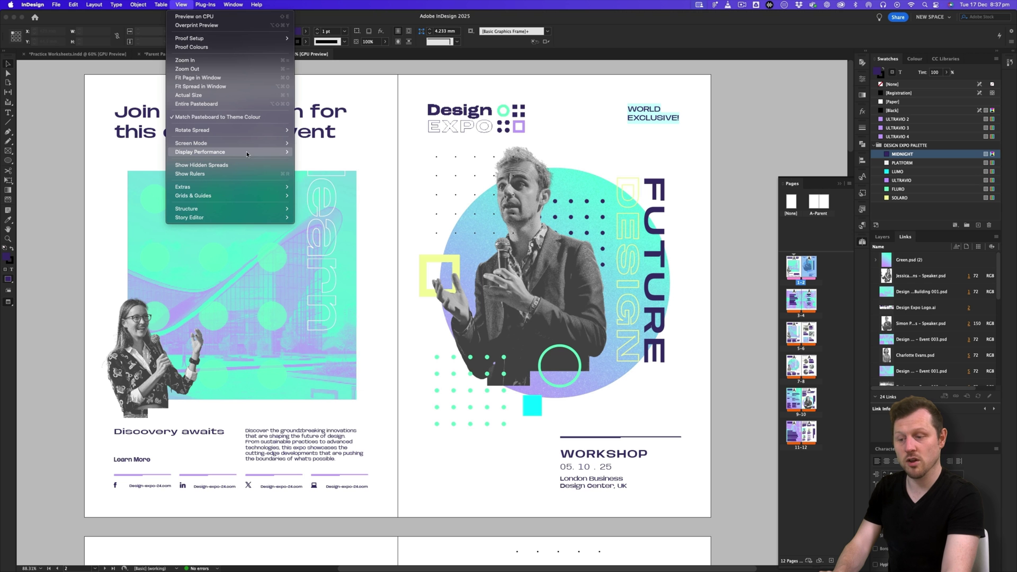
Change the Design Expo document's display performance and review its spreads from the cover through the Guest Speakers spread on pages 11–12
click(334, 171)
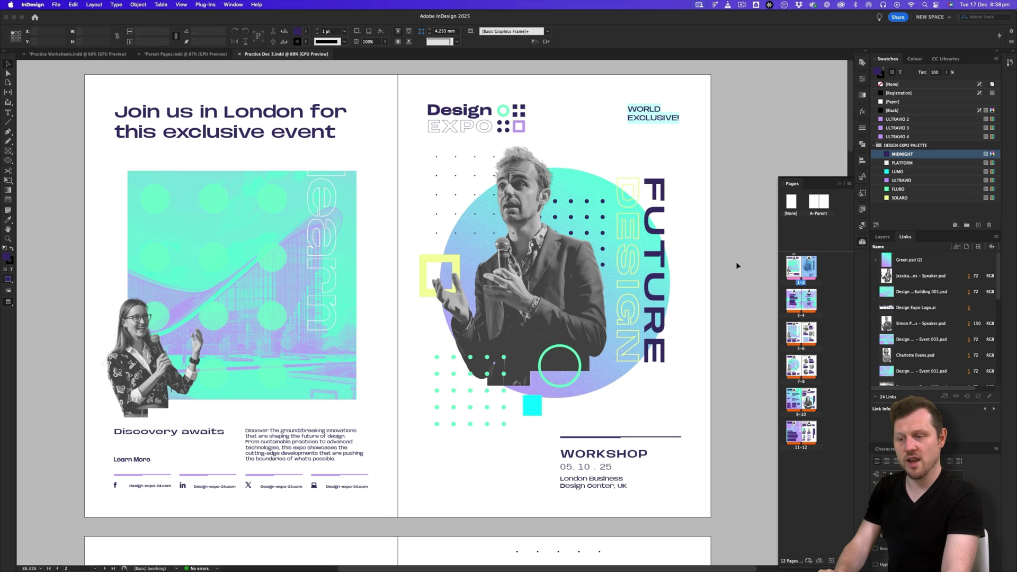
scroll(478, 254, down, 10)
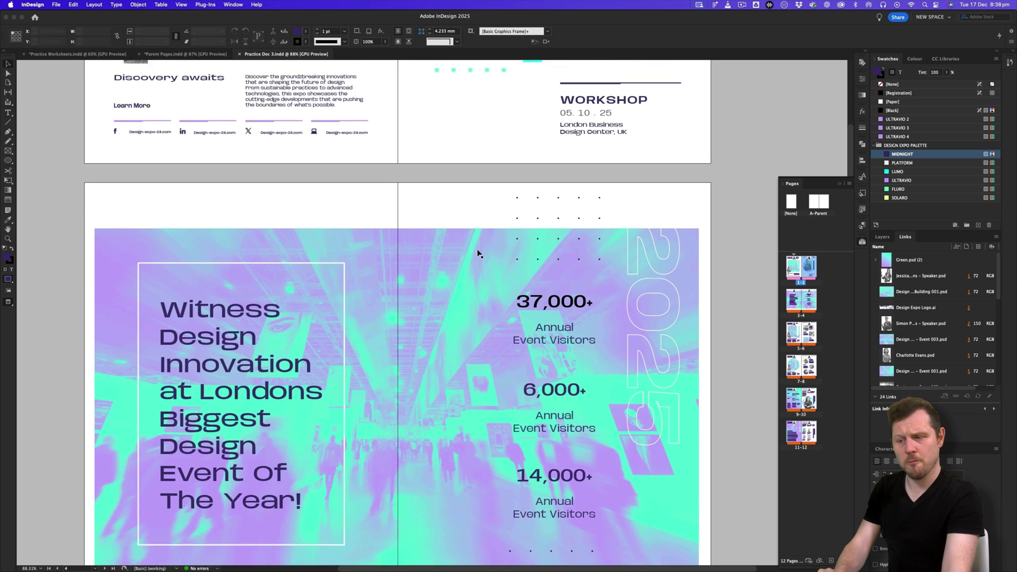
scroll(478, 253, down, 10)
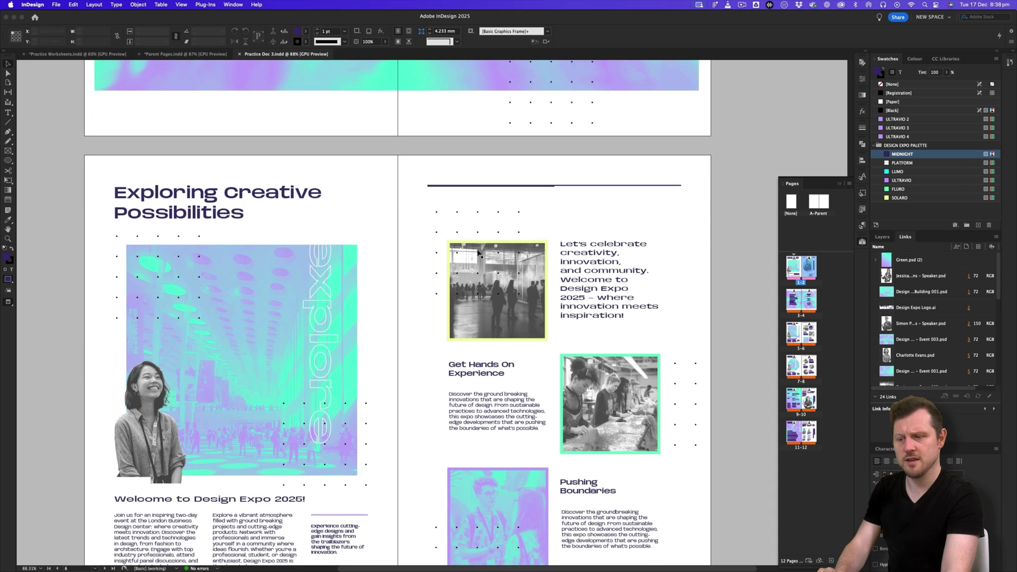
scroll(478, 253, down, 10)
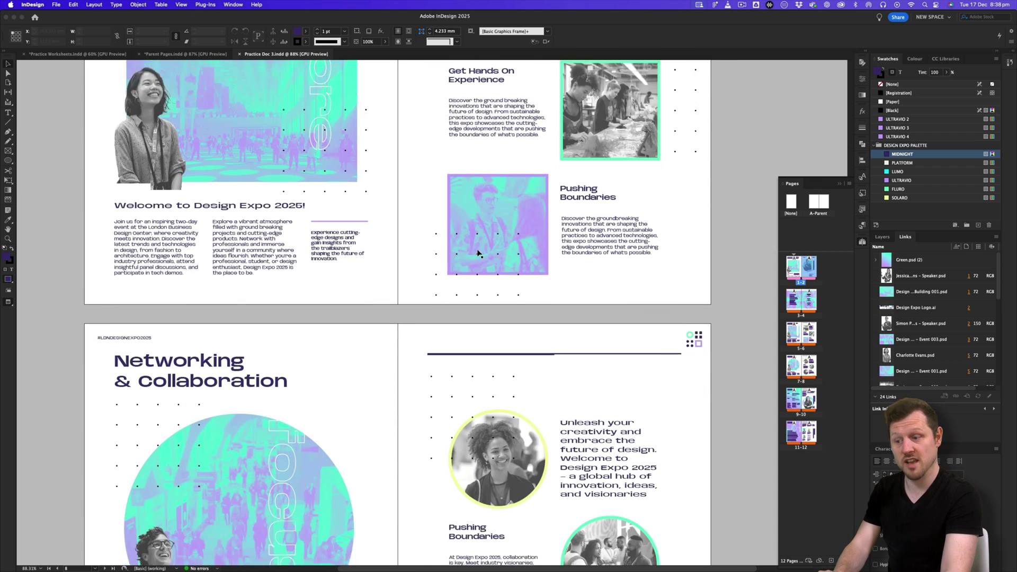
scroll(478, 253, down, 3)
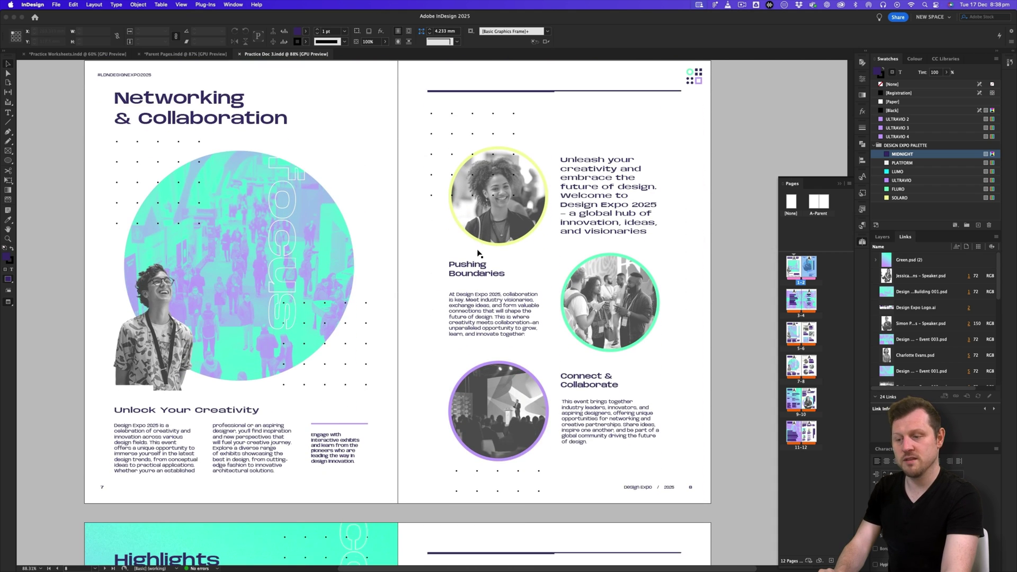
scroll(478, 253, down, 8)
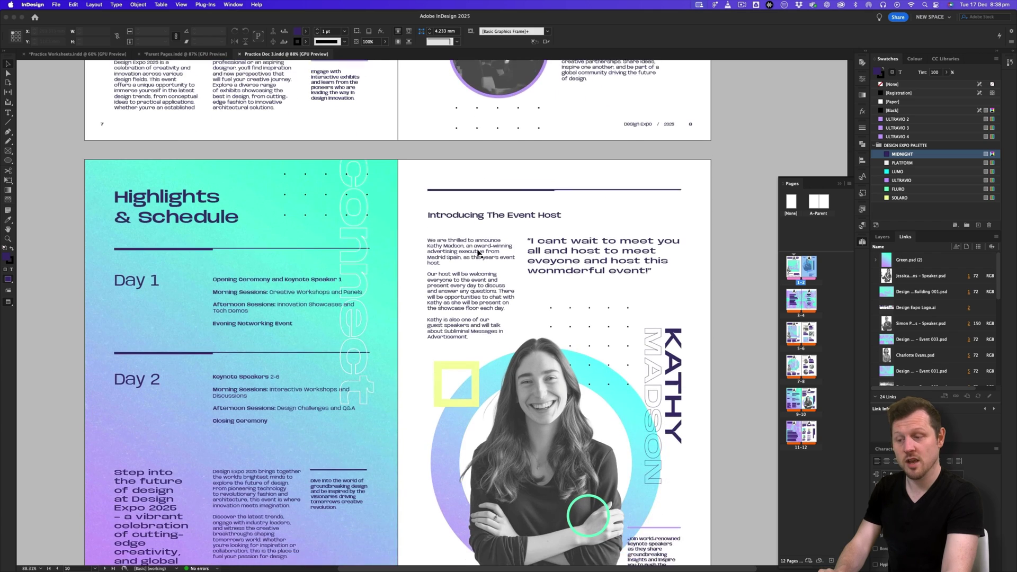
scroll(478, 253, down, 9)
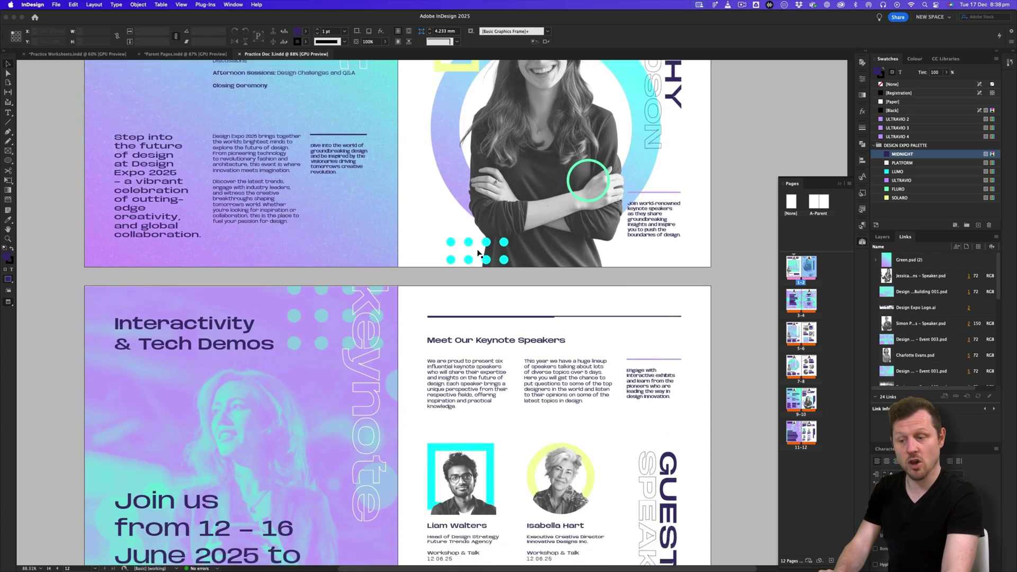
scroll(478, 253, down, 2)
scroll(478, 253, up, 20)
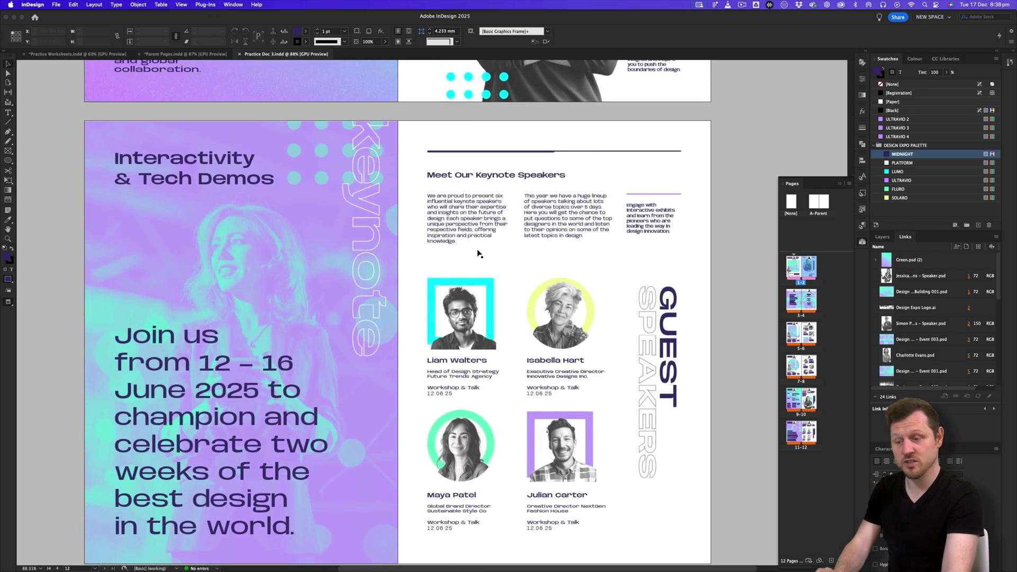
scroll(478, 253, up, 6)
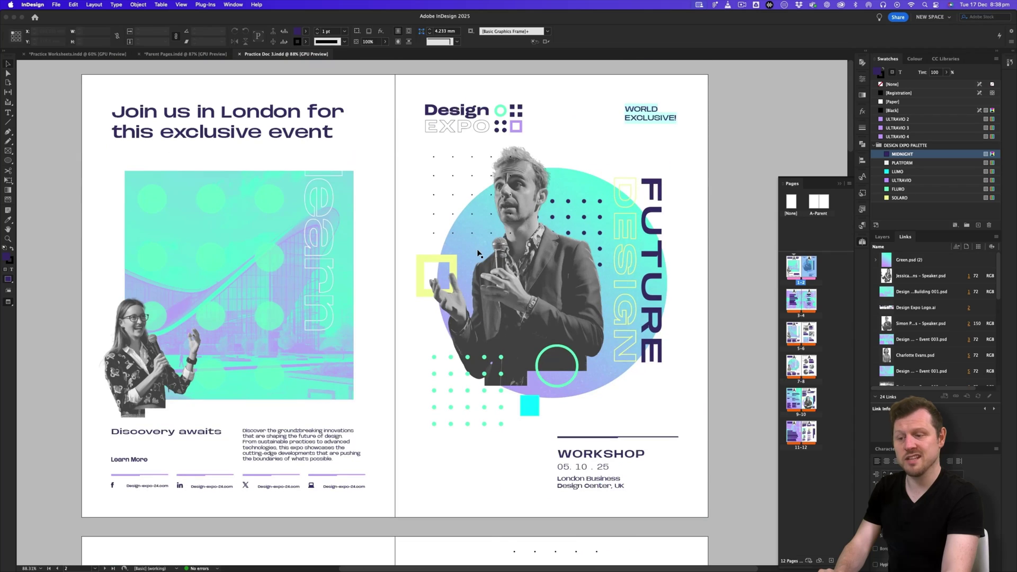
View all the Design Expo spreads together and briefly switch from Preview to Normal mode to check the frames and guides
key(z)
drag(531, 285, 261, 370)
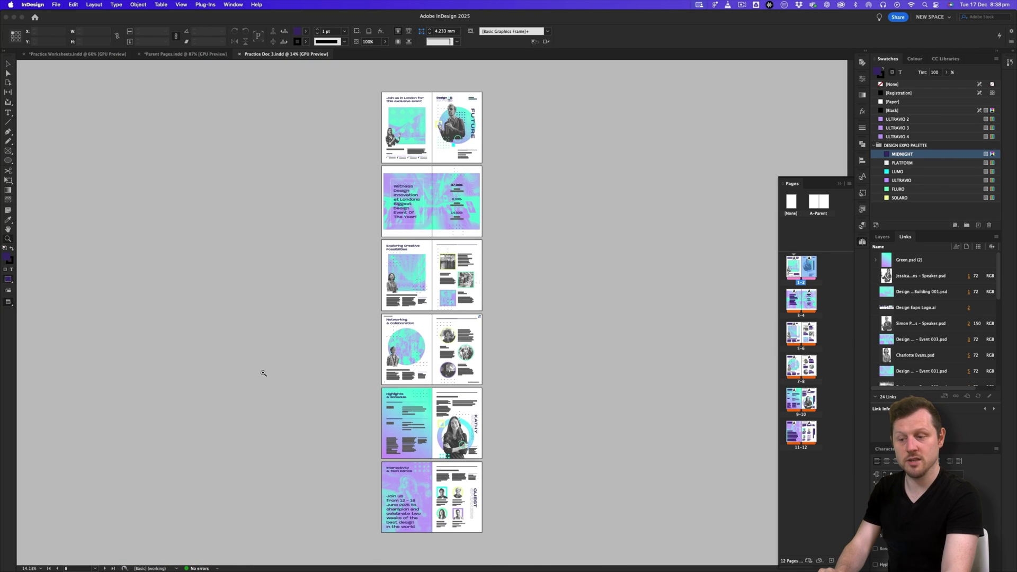
key(w)
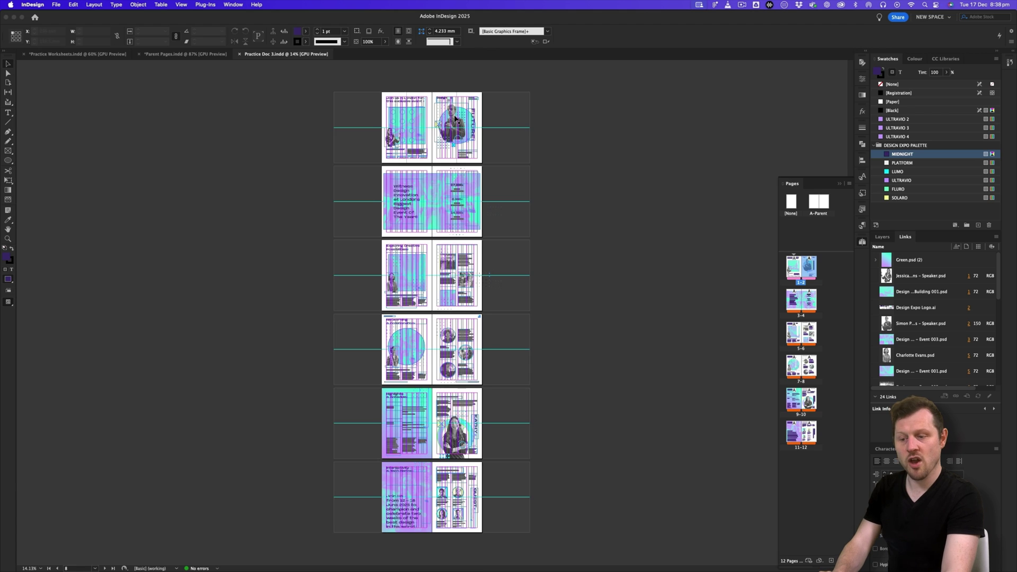
key(w)
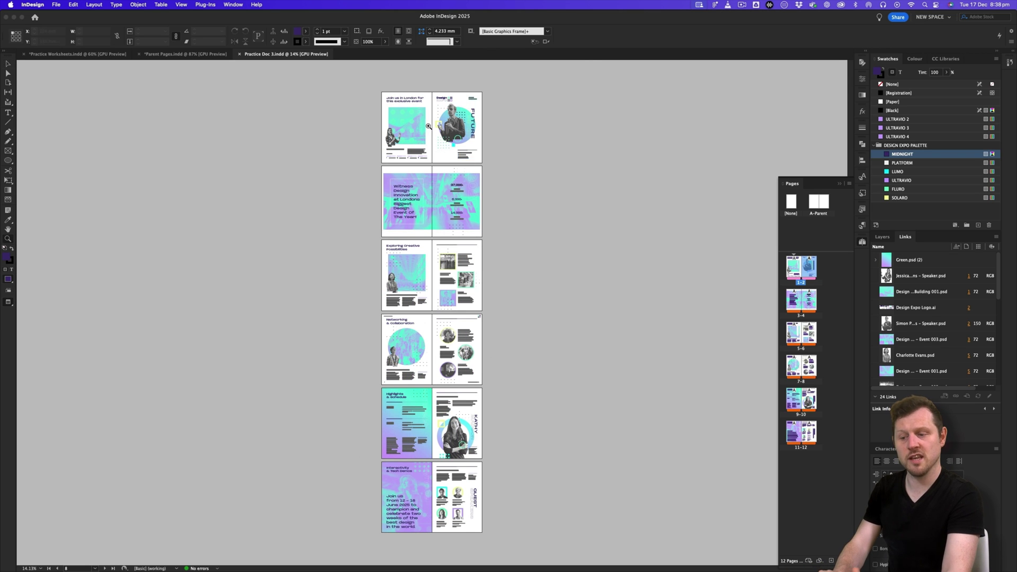
Return to a close view of the cover spread and review the layout through to the Guest Speakers spread
drag(431, 124, 597, 86)
scroll(598, 86, up, 3)
drag(460, 215, 575, 209)
scroll(575, 209, up, 5)
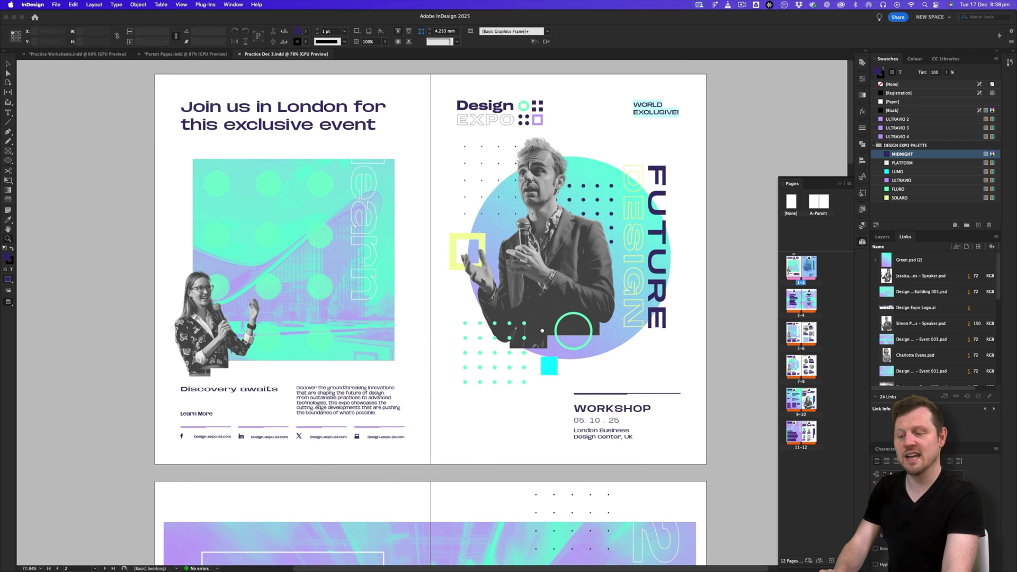
scroll(575, 209, right, 1)
key(v)
scroll(562, 330, right, 1)
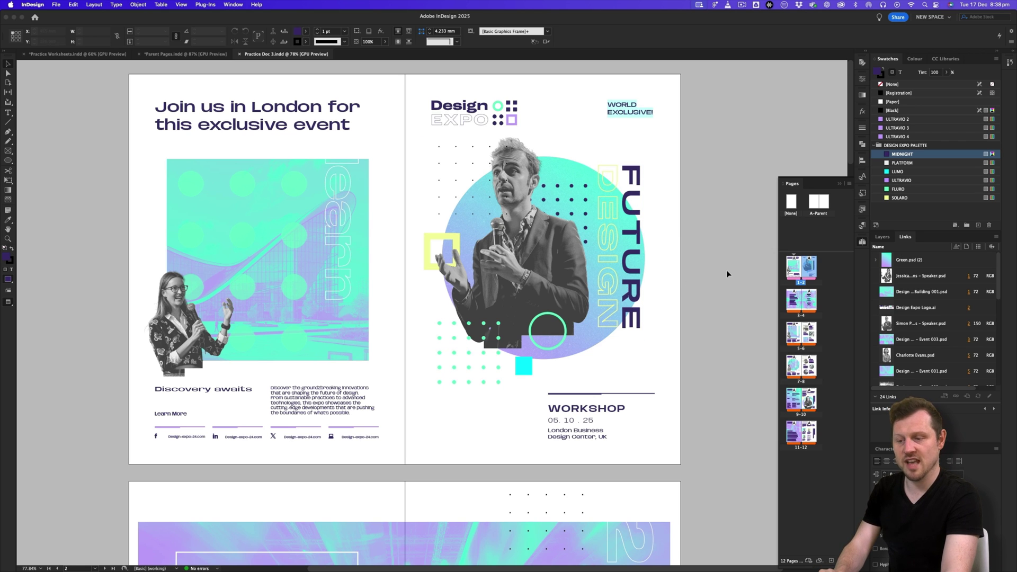
scroll(634, 309, down, 20)
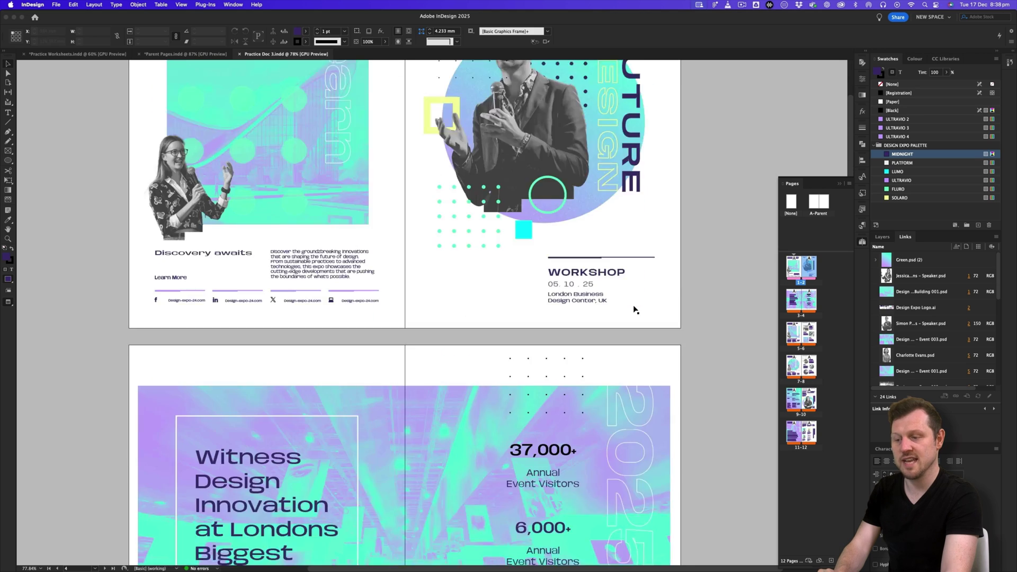
scroll(634, 310, down, 6)
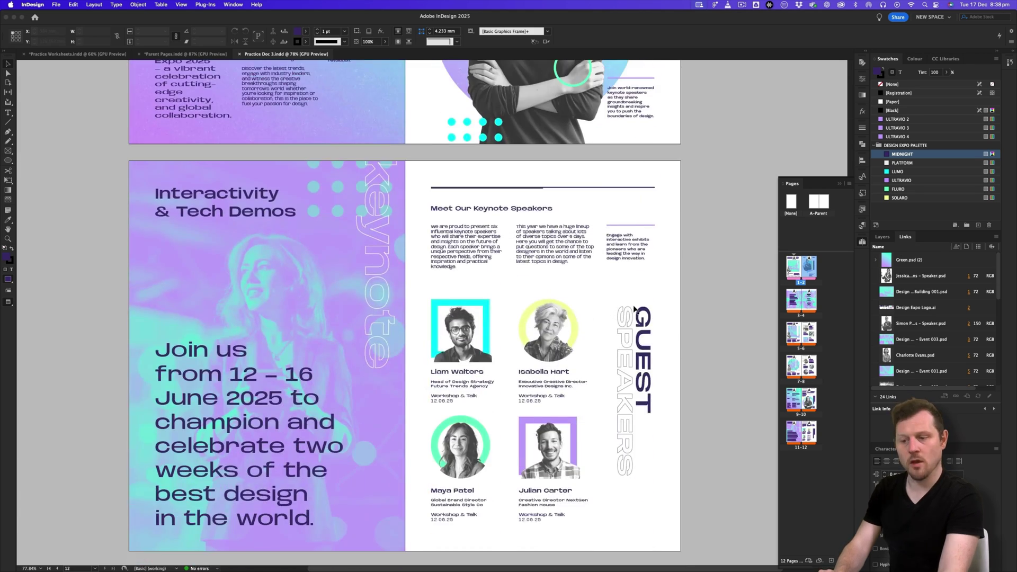
Examine the footer text and page number on page 8 of the Networking & Collaboration spread up close
scroll(634, 310, up, 12)
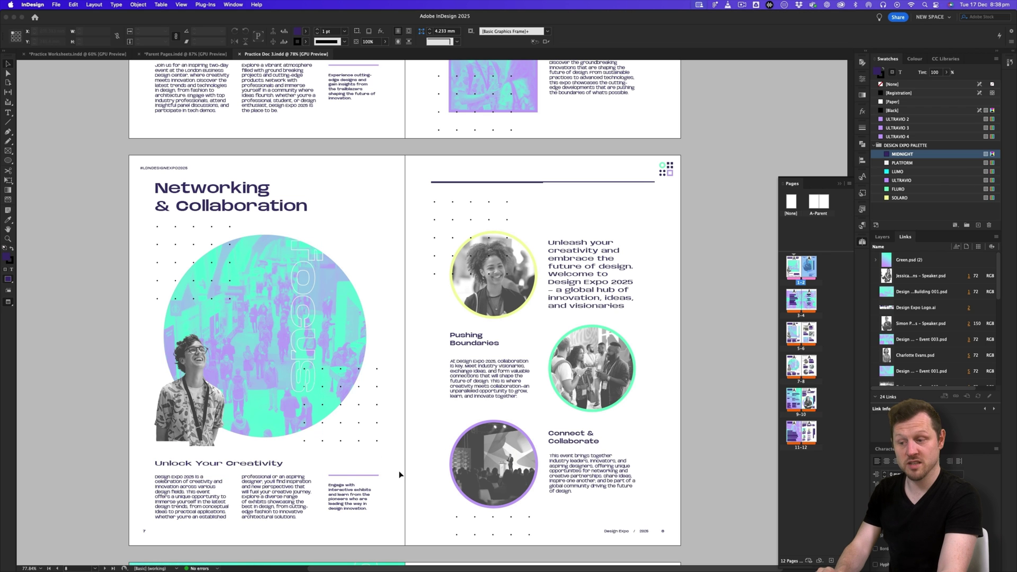
mouse_move(399, 471)
mouse_down()
mouse_move(421, 460)
mouse_move(404, 470)
mouse_move(481, 386)
mouse_up()
key(z)
drag(641, 482, 425, 304)
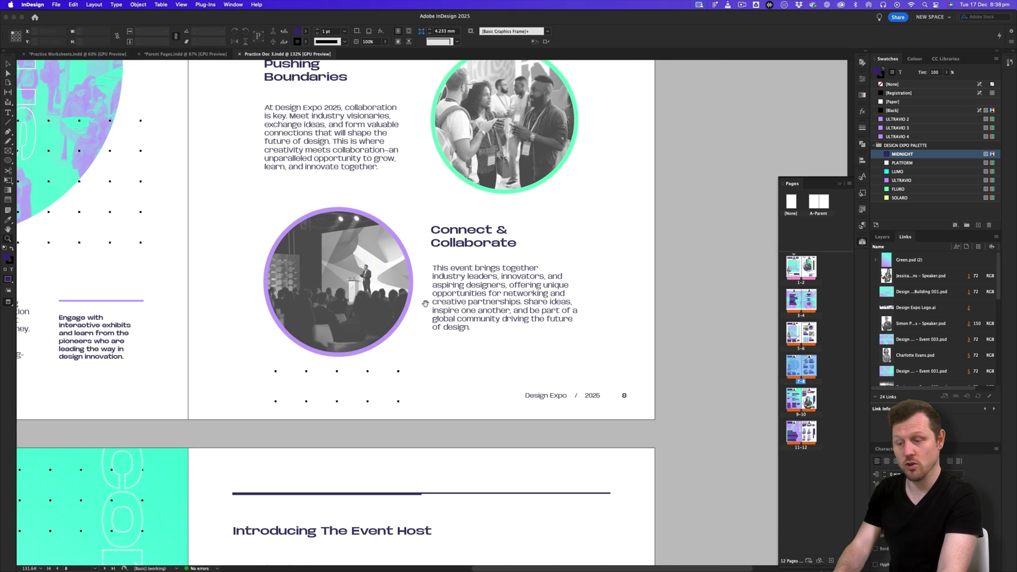
scroll(527, 379, up, 3)
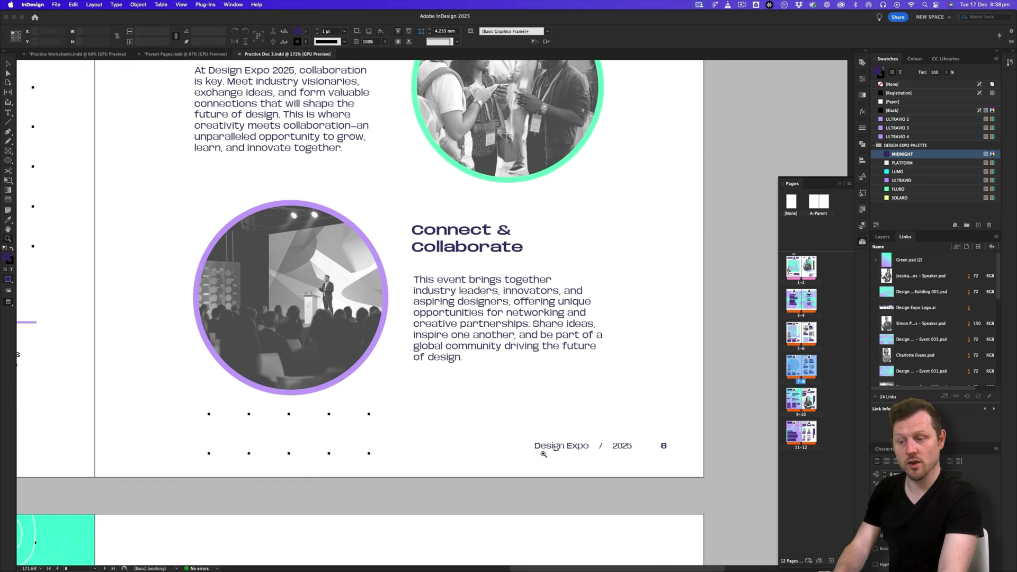
Review the Networking & Collaboration and Highlights & Schedule spreads, then examine the header and footer items on pages 7–8
scroll(536, 334, down, 7)
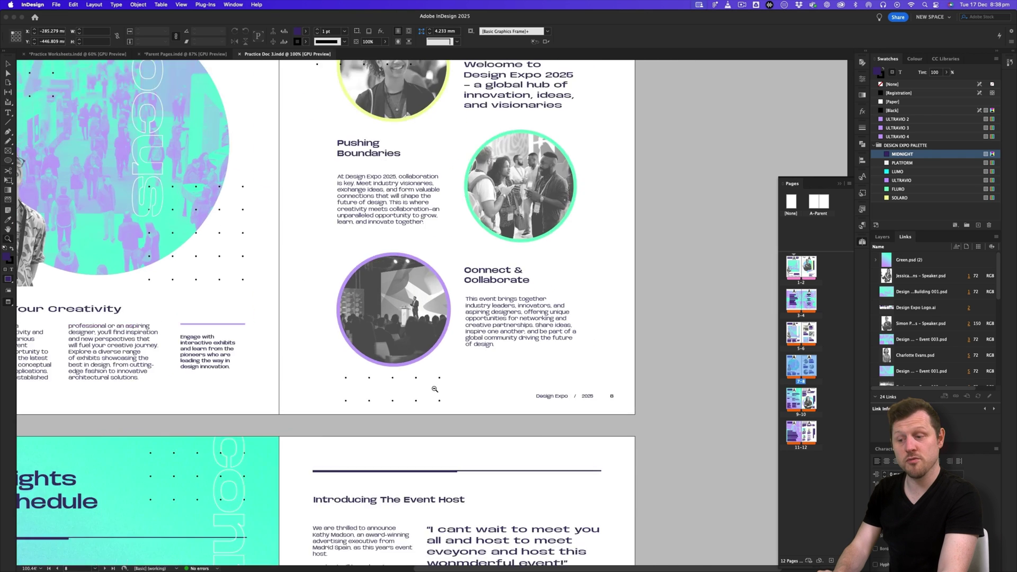
scroll(699, 154, up, 7)
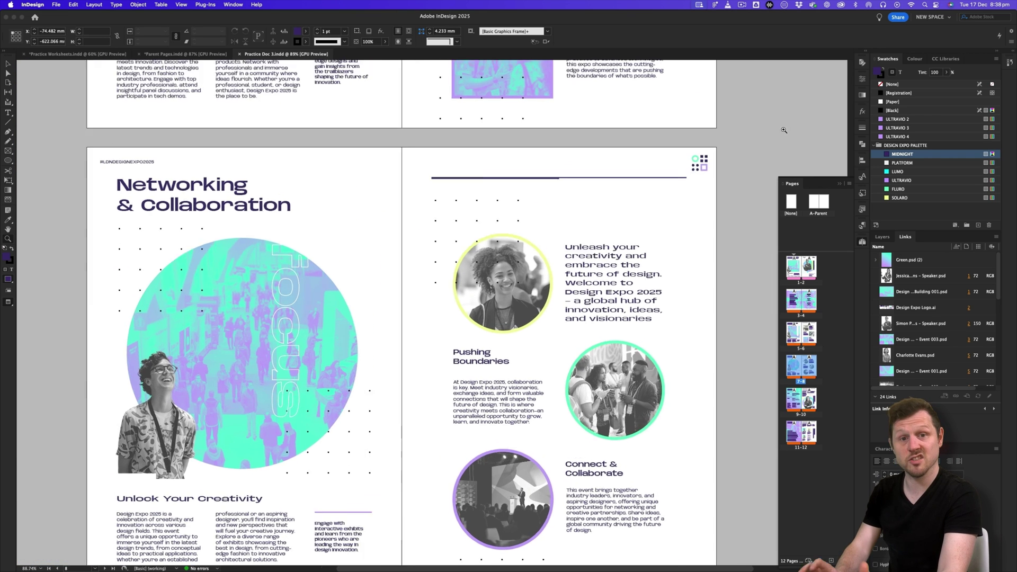
scroll(689, 159, down, 5)
scroll(487, 246, down, 10)
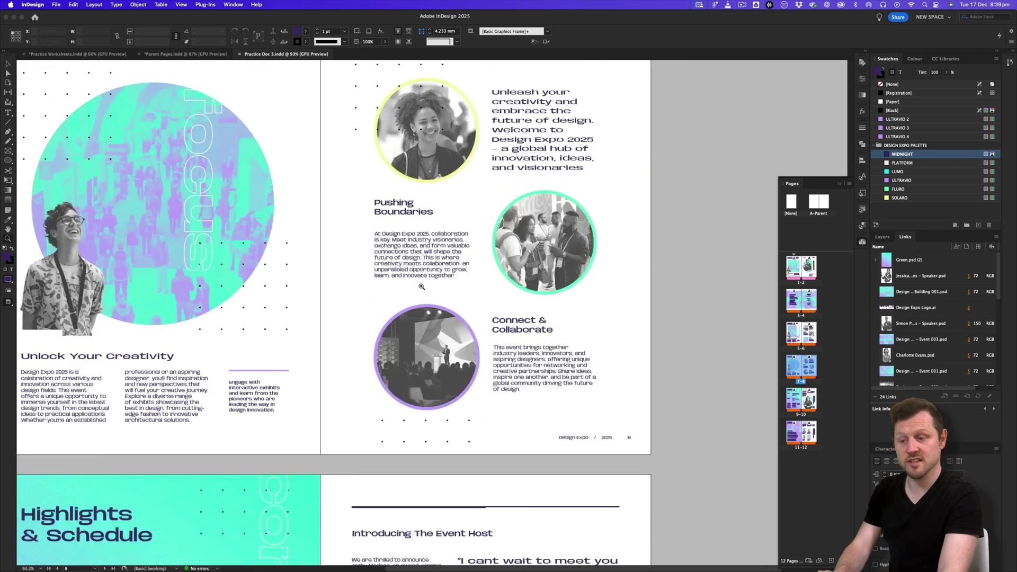
scroll(498, 264, down, 10)
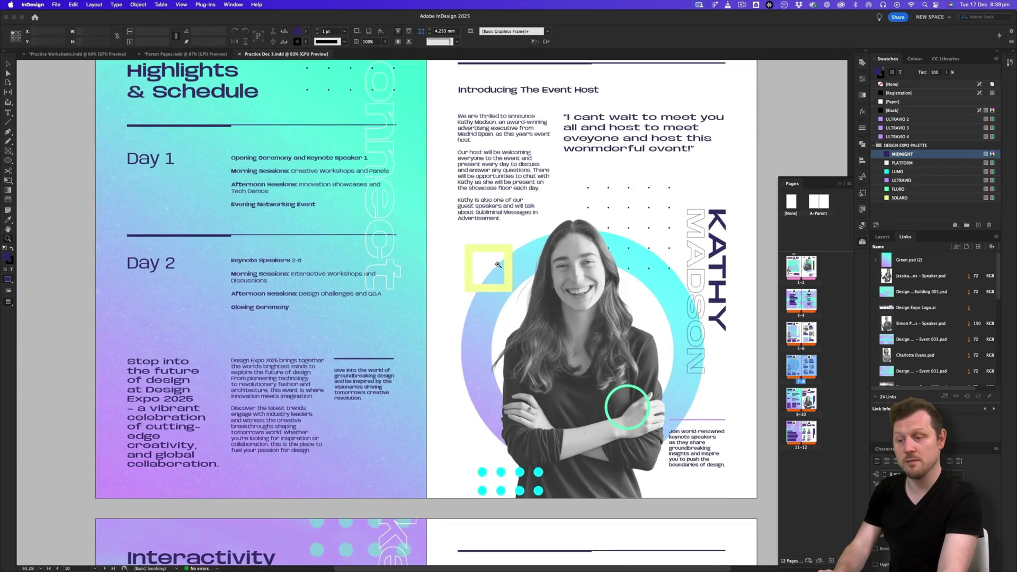
scroll(497, 264, up, 20)
scroll(488, 274, down, 5)
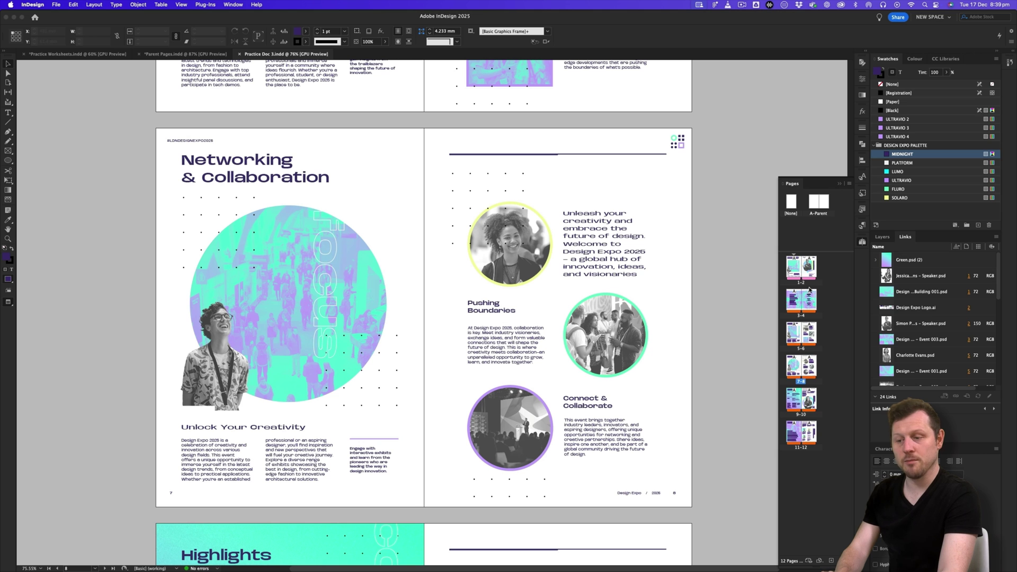
key(z)
drag(435, 286, 469, 269)
scroll(470, 274, down, 1)
key(v)
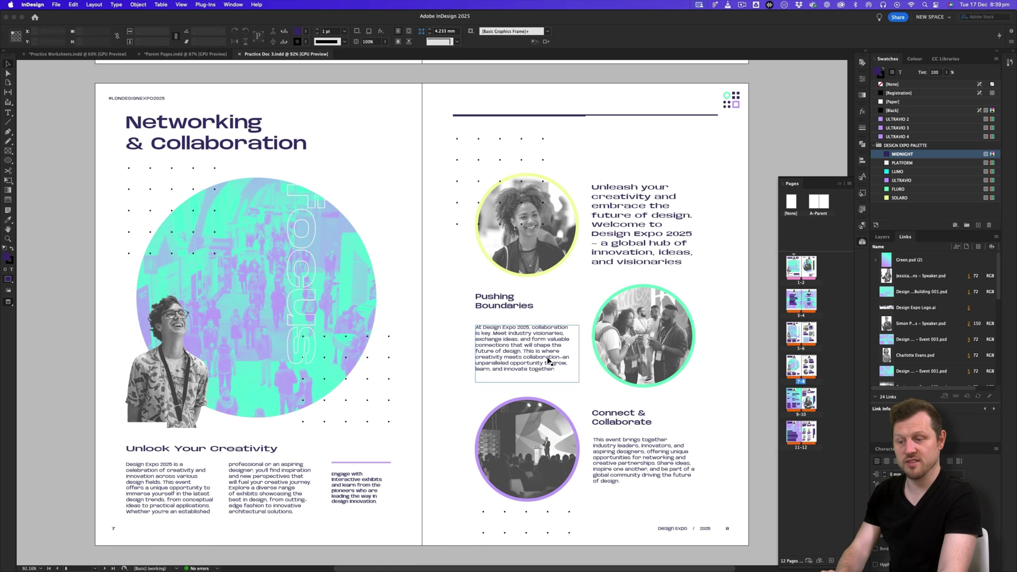
Change the A-Parent spread's options to prefix 1 and name Spread
click(818, 205)
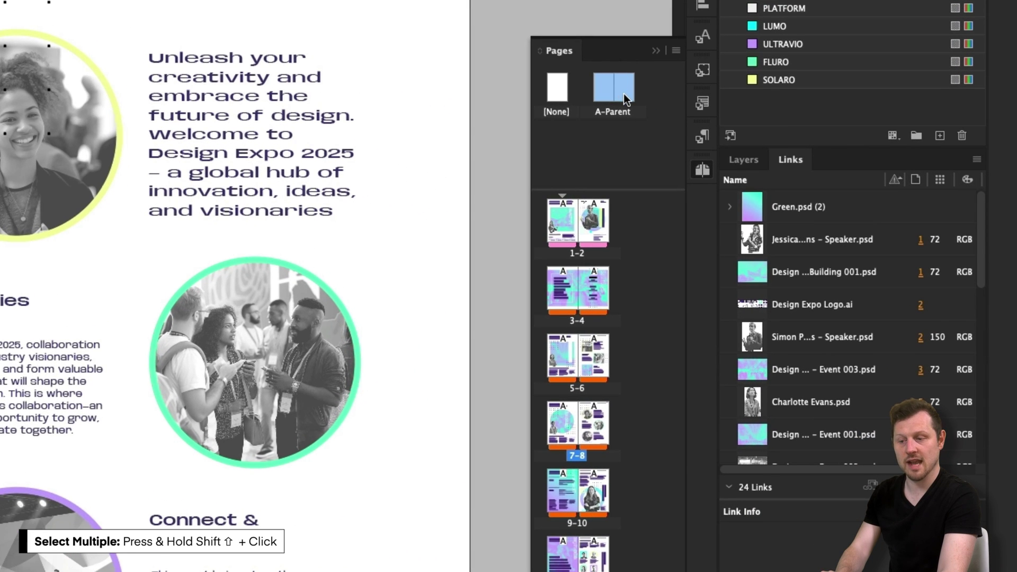
right_click(603, 87)
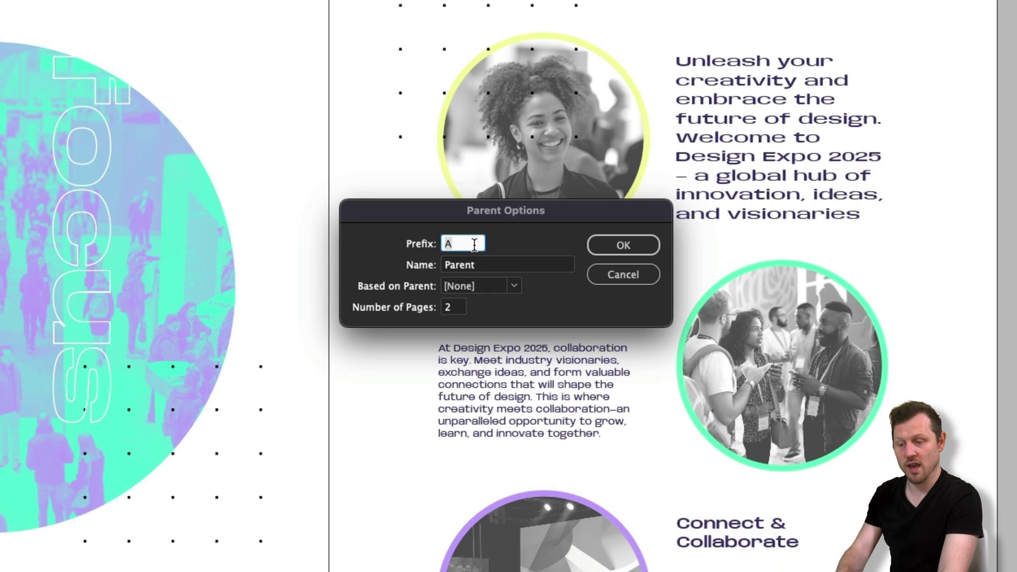
text(1)
key(Tab)
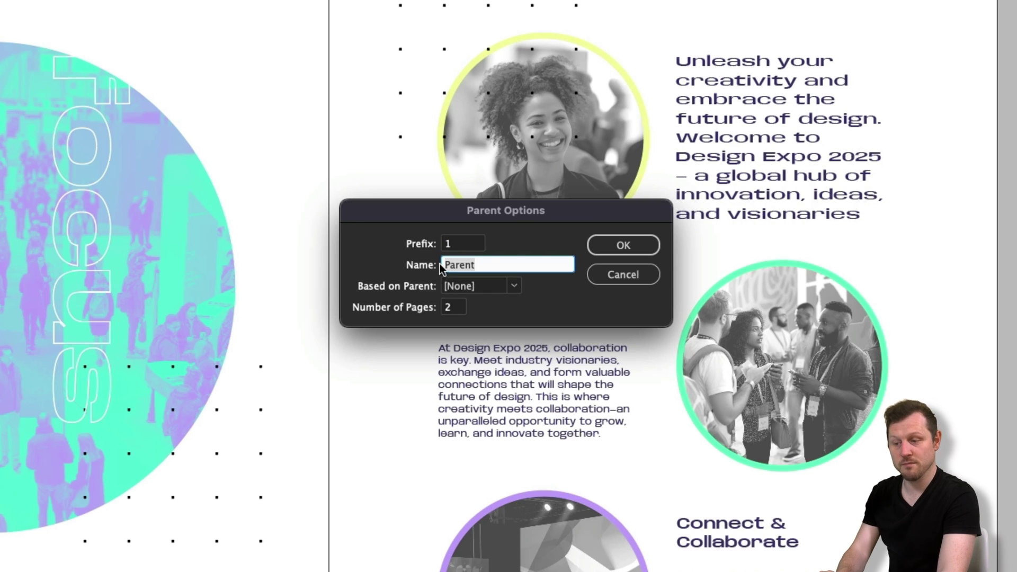
text(Spread)
click(621, 245)
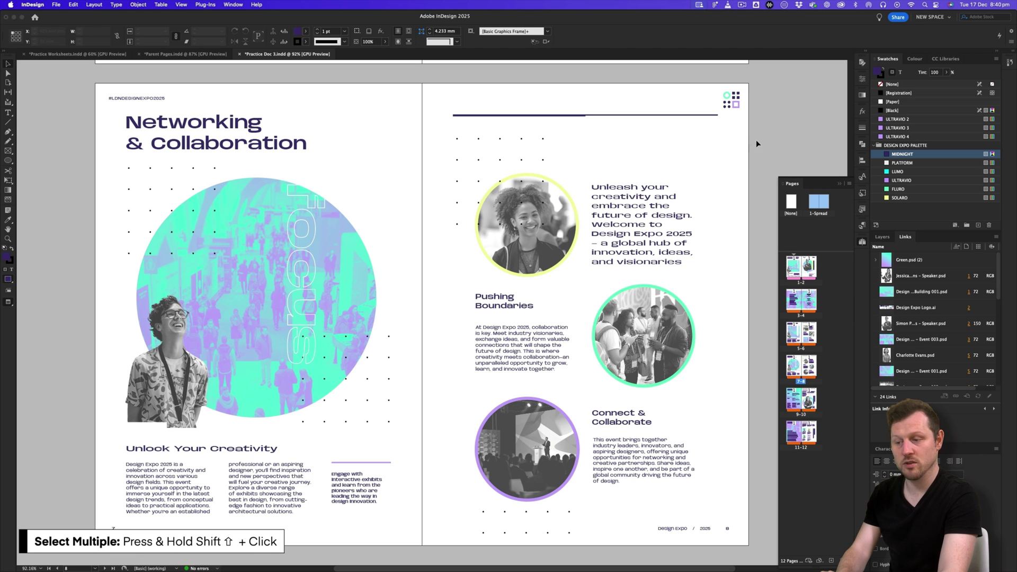
Cut both footer page-number frames, the logo and the #LDNDESIGNEXPO2025 header from the spread on pages 7–8
click(728, 528)
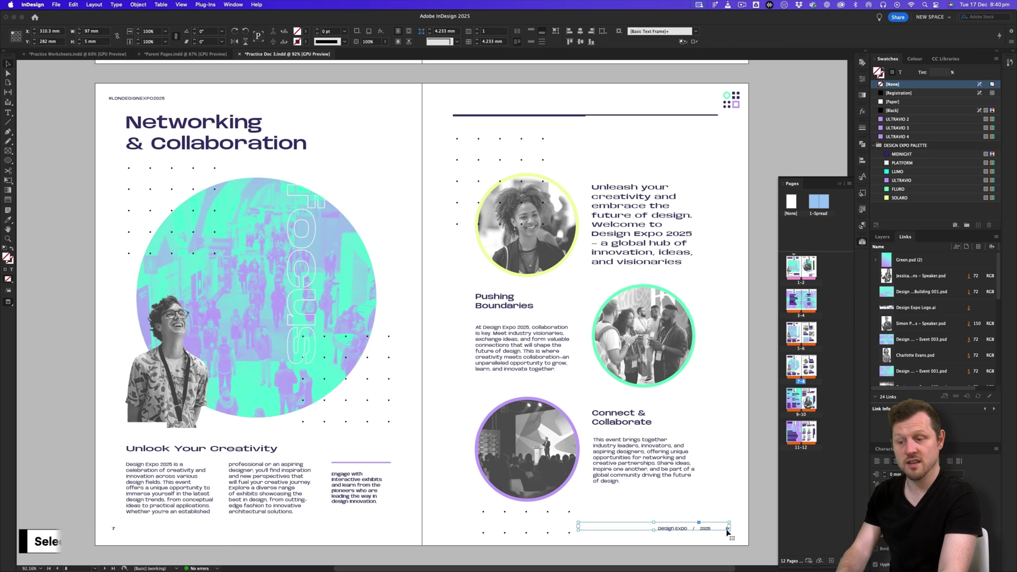
shift+click(114, 526)
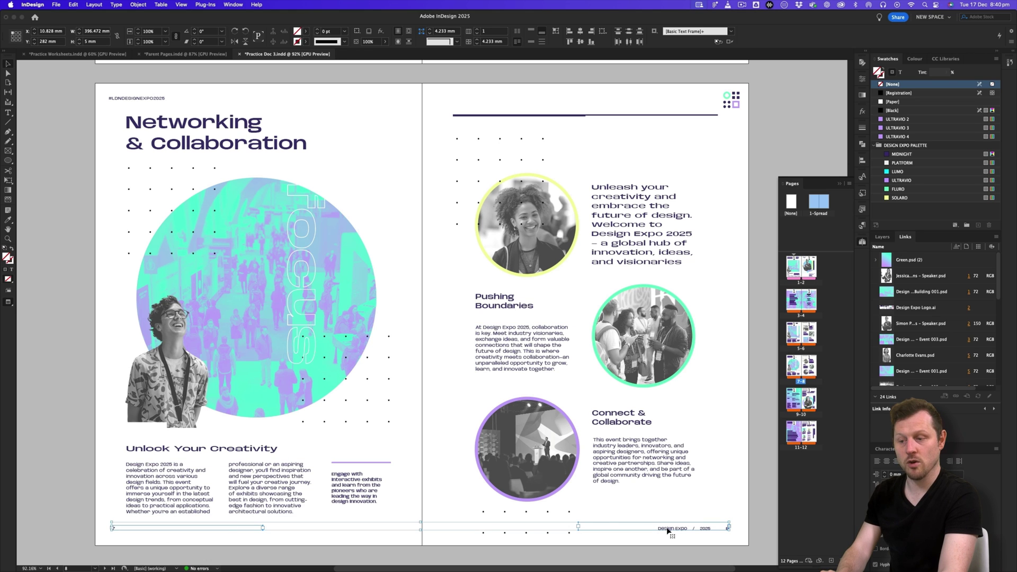
drag(667, 530, 669, 516)
key(super+z)
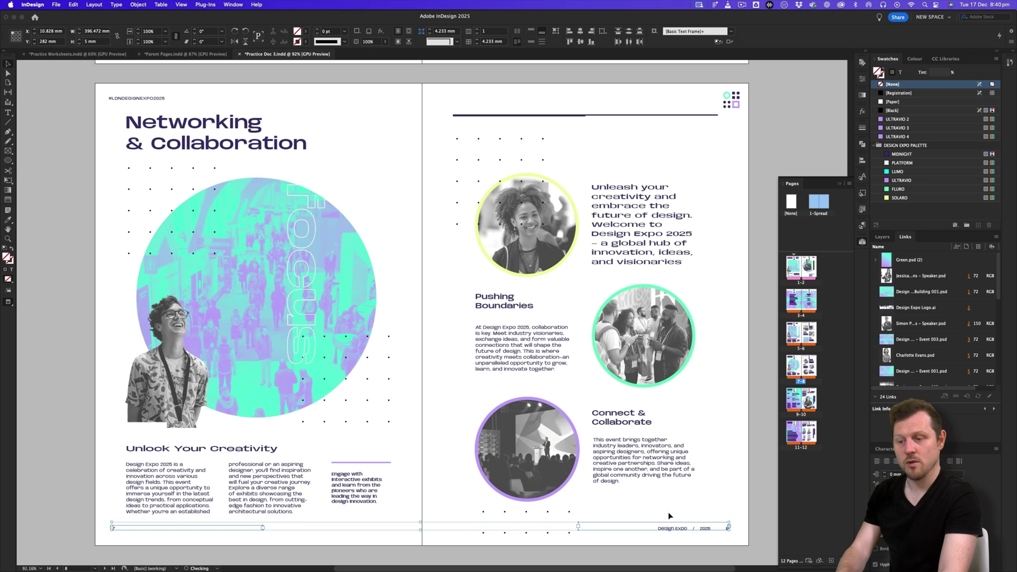
shift+click(737, 97)
shift+click(158, 99)
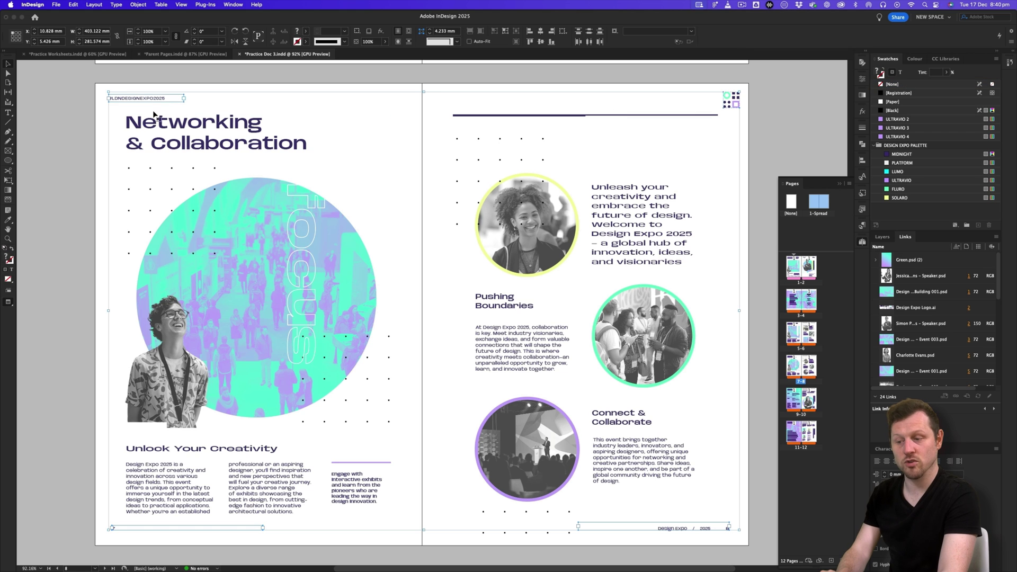
click(459, 195)
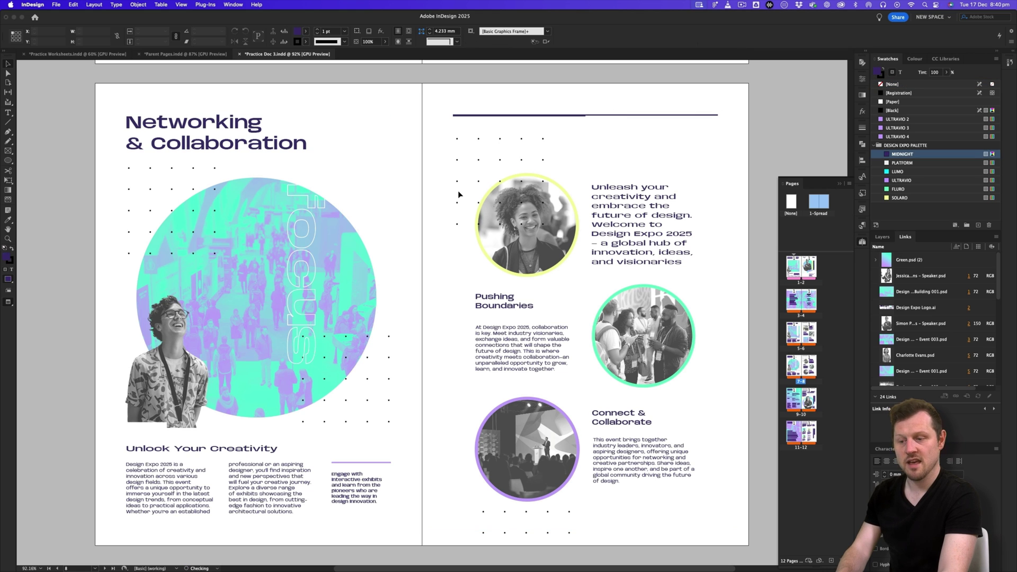
On the 1-Spread parent, move the TYPE layer above IMAGES and paste the cut header and footer items in place
double_click(816, 205)
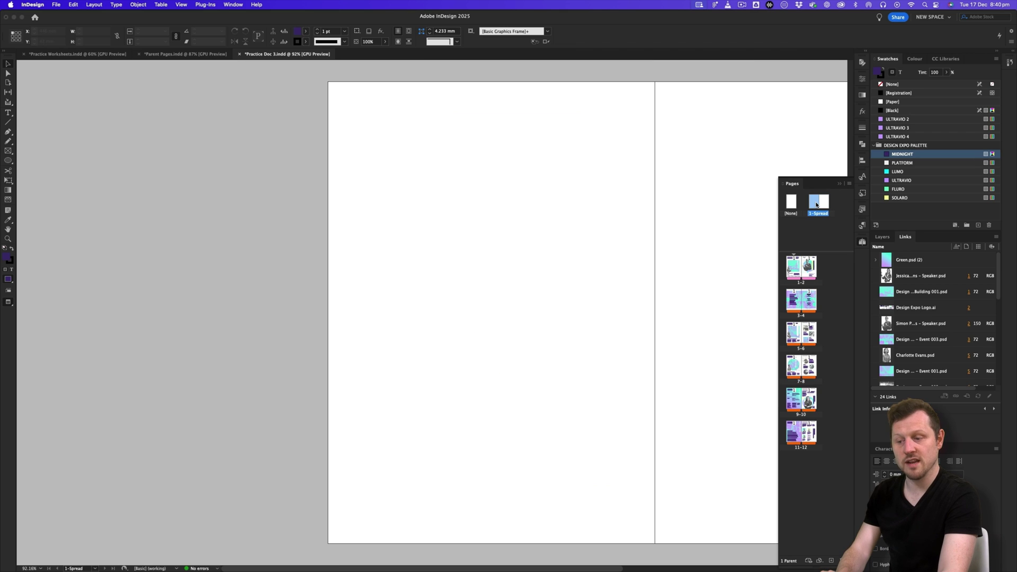
drag(536, 234, 290, 241)
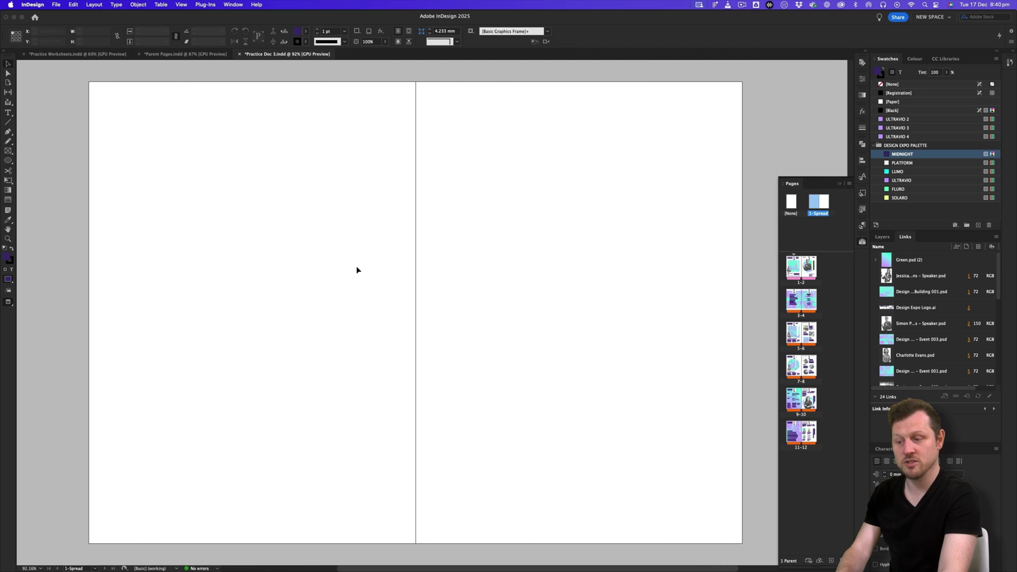
click(881, 237)
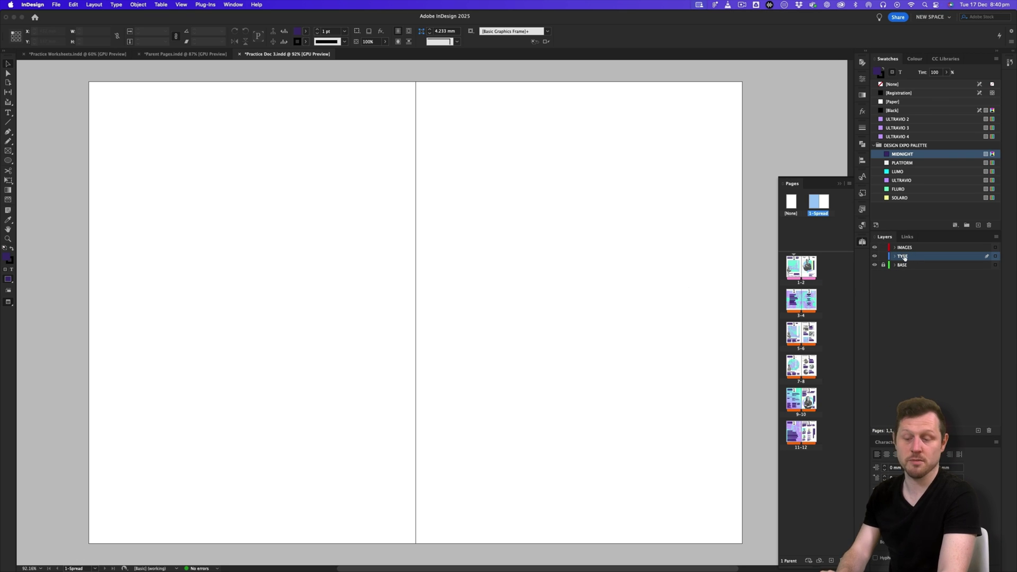
drag(901, 246, 900, 245)
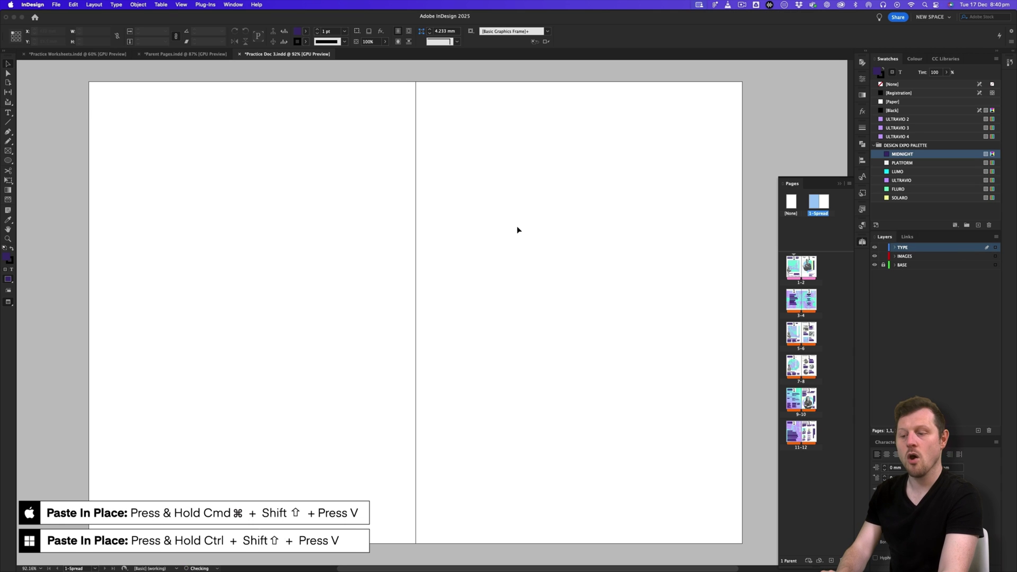
key(super+shift+v)
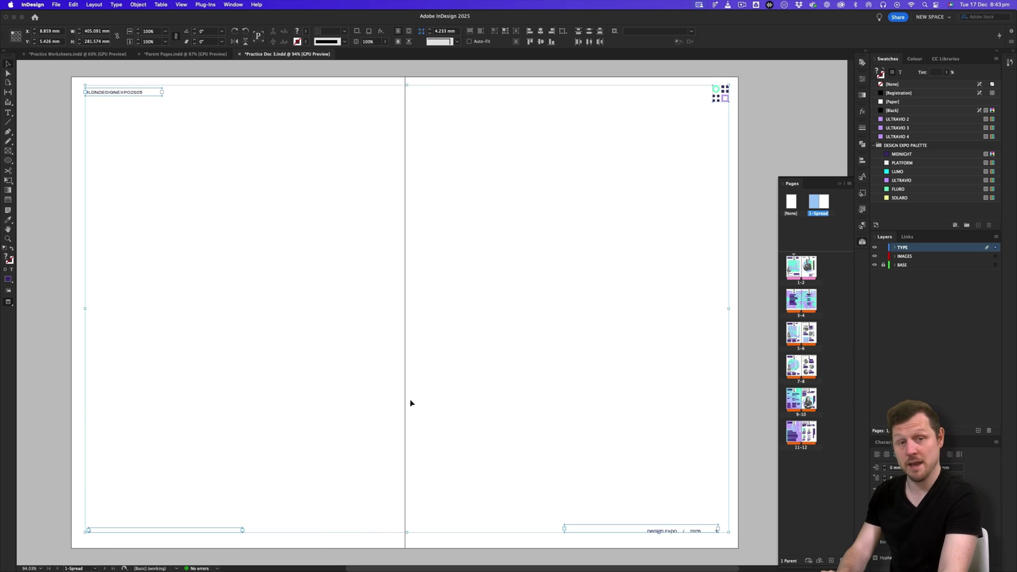
click(453, 404)
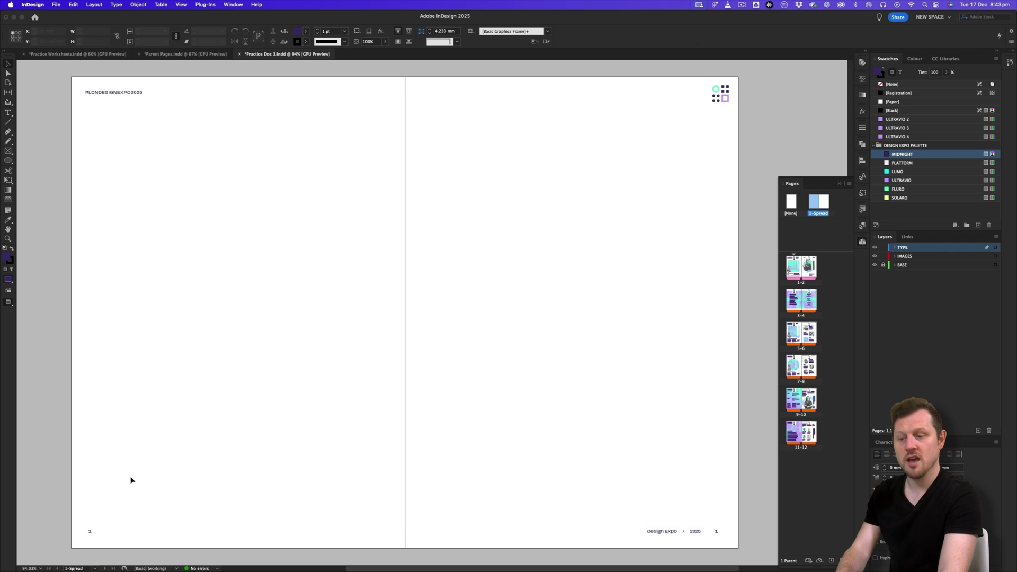
Examine the page numbers in both footers of the 1-Spread parent up close
key(z)
drag(62, 527, 346, 284)
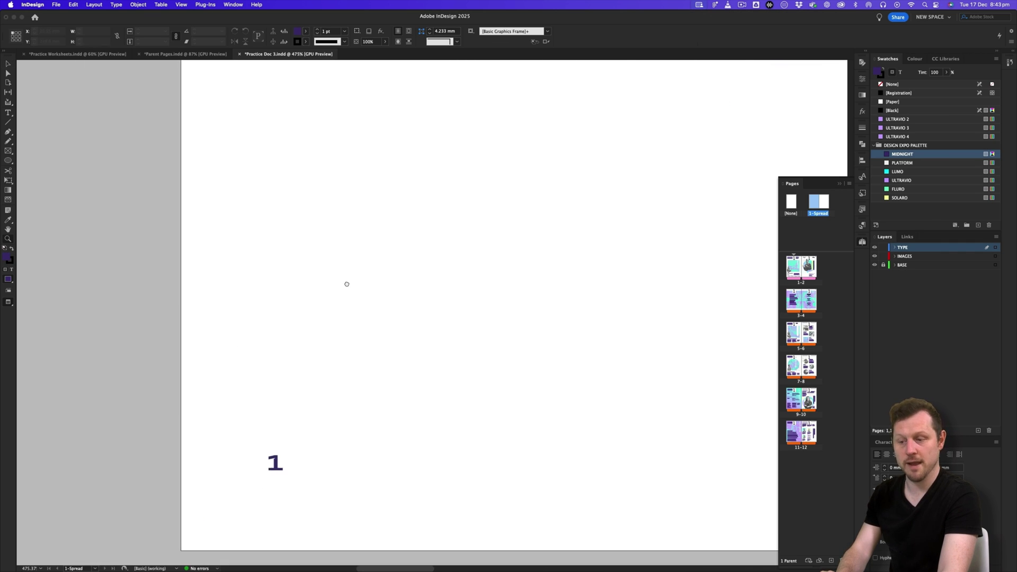
mouse_move(620, 405)
mouse_down()
mouse_move(148, 411)
mouse_move(182, 384)
mouse_move(196, 414)
mouse_up()
drag(636, 437, 65, 438)
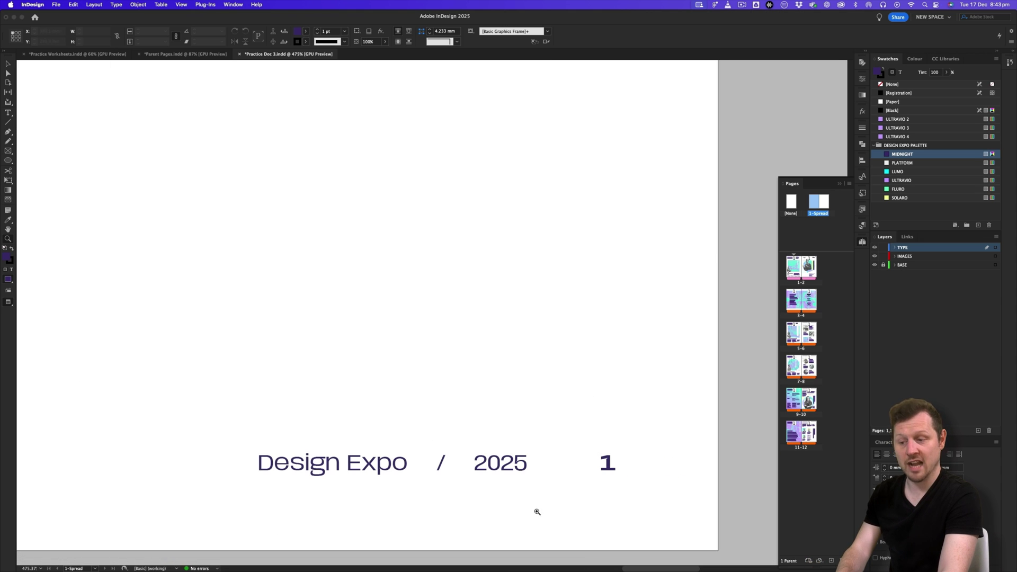
drag(567, 334, 413, 447)
click(799, 263)
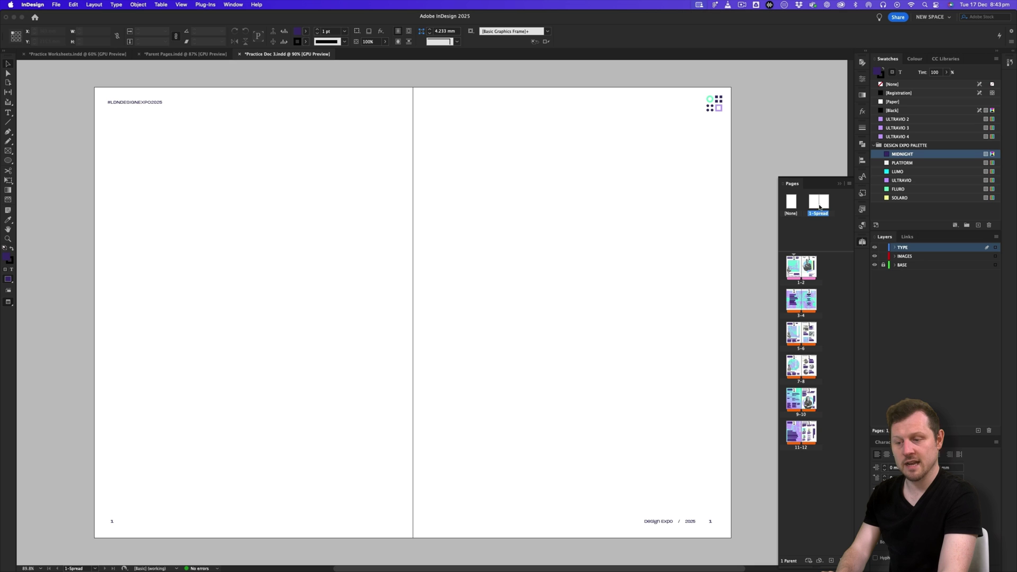
Change the prefix of the 1-Spread parent to A
click(818, 206)
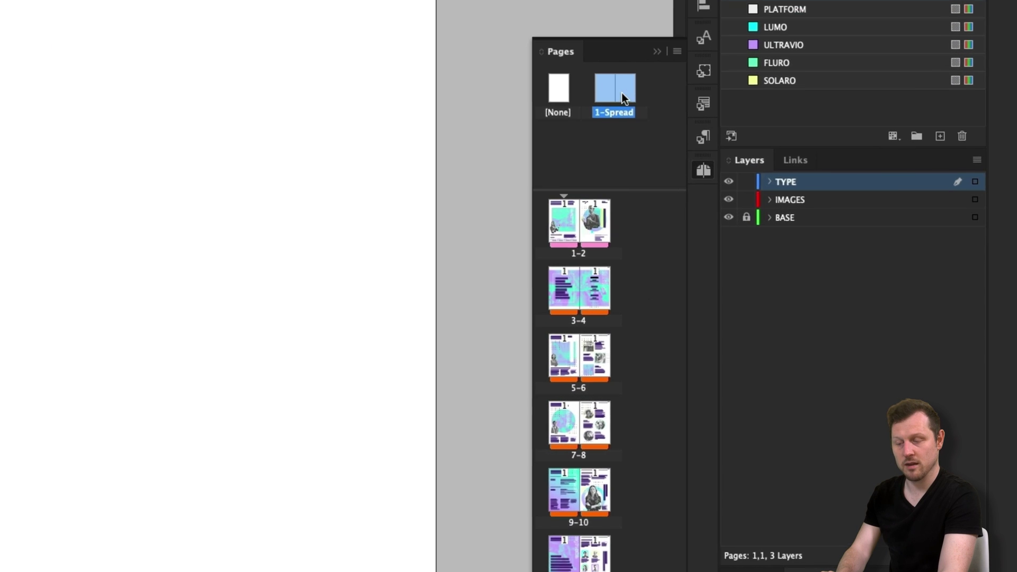
right_click(819, 206)
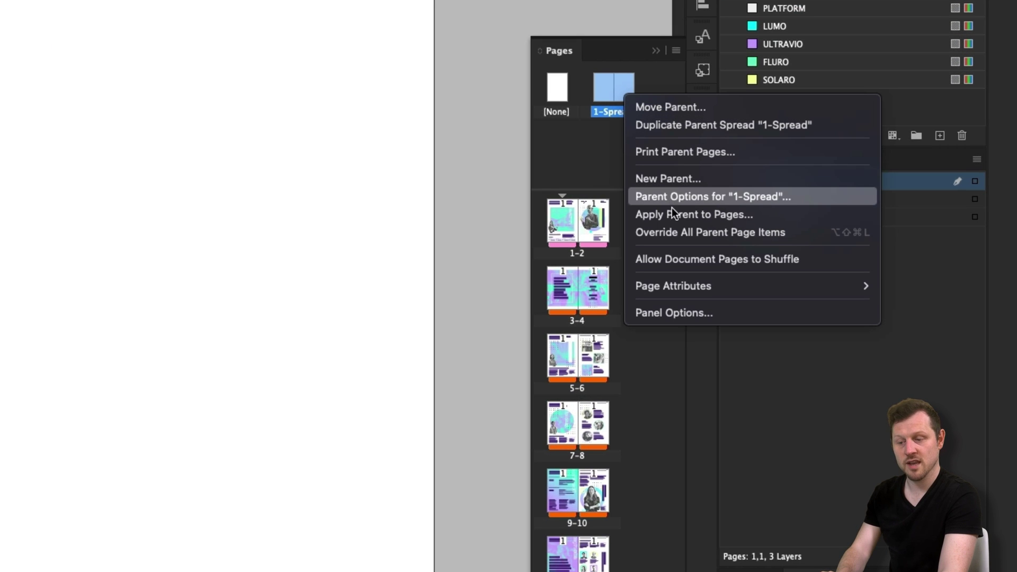
click(669, 196)
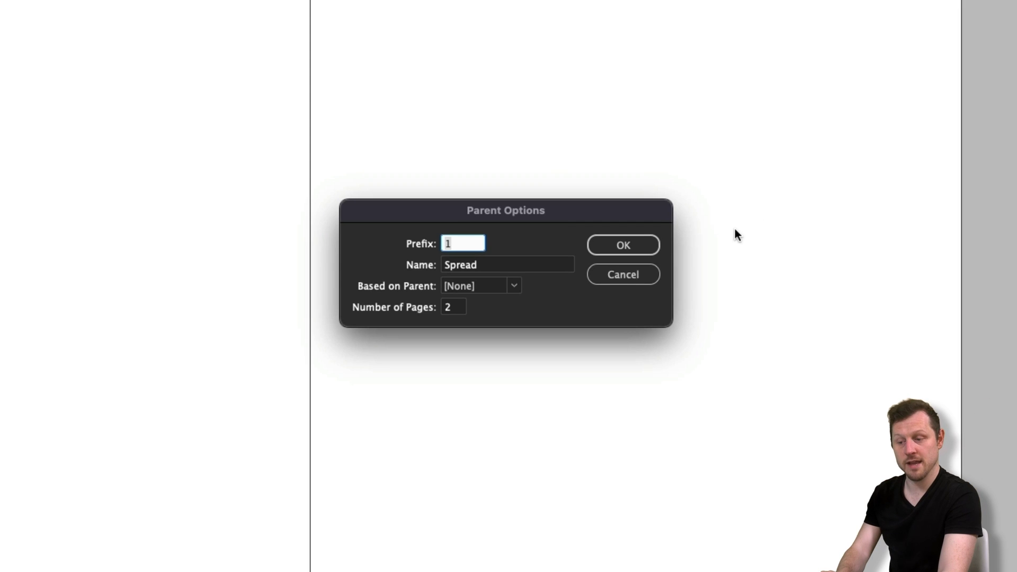
text(A)
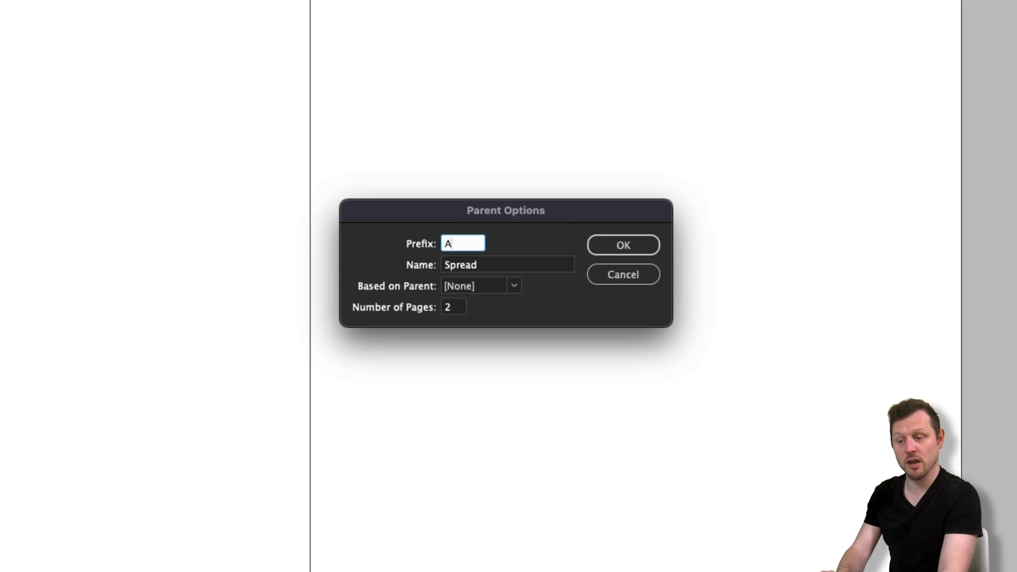
click(623, 245)
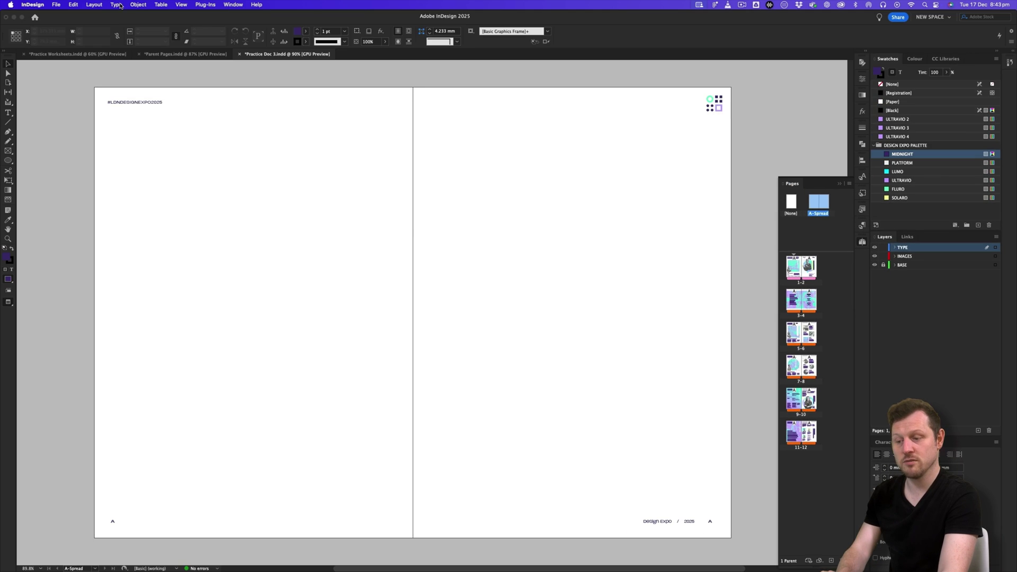
Look up the Current Page Number marker among the special characters without inserting it
click(116, 4)
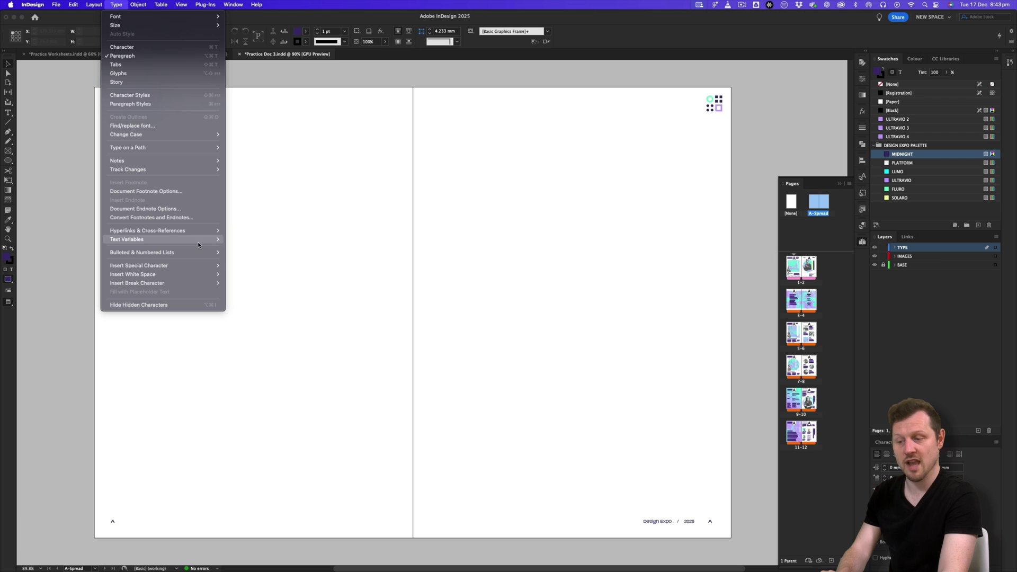
mouse_move(194, 268)
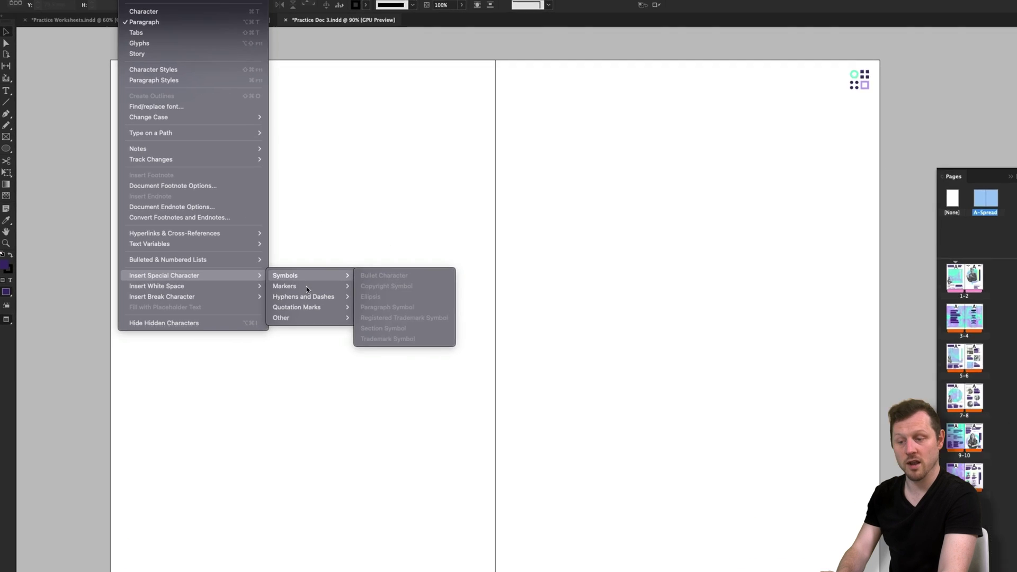
mouse_move(305, 289)
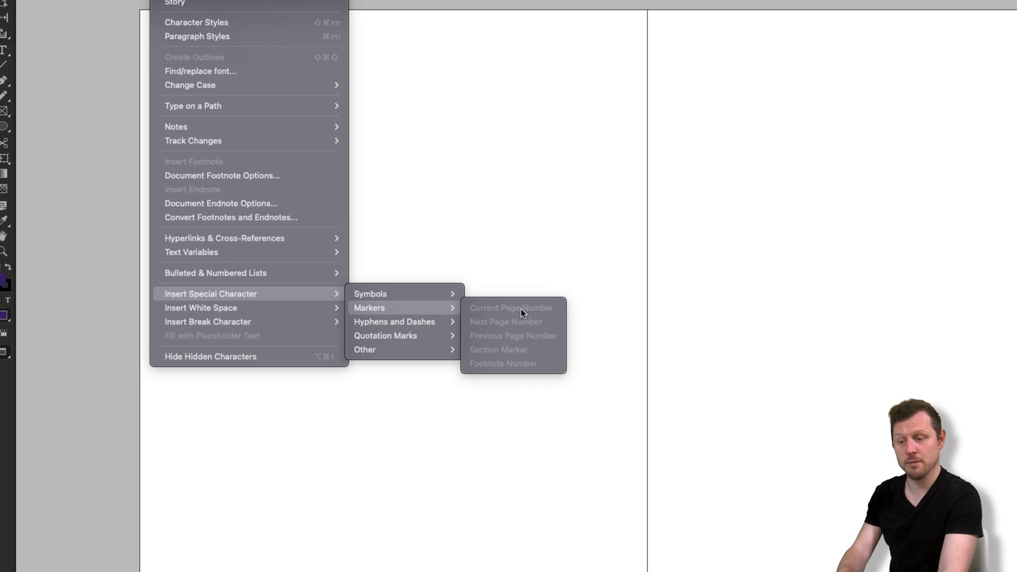
click(762, 328)
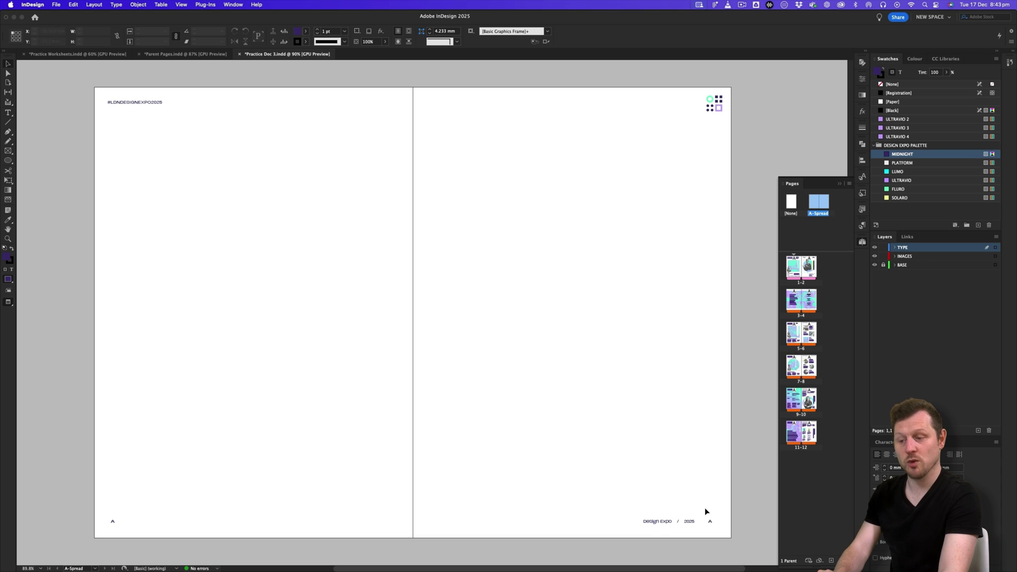
Replace the "Design Expo / 2025" footer text on the A-Spread parent's right-hand page with a Section Marker
key(z)
drag(647, 514, 757, 432)
drag(677, 399, 513, 392)
drag(519, 511, 611, 475)
drag(625, 477, 601, 446)
key(v)
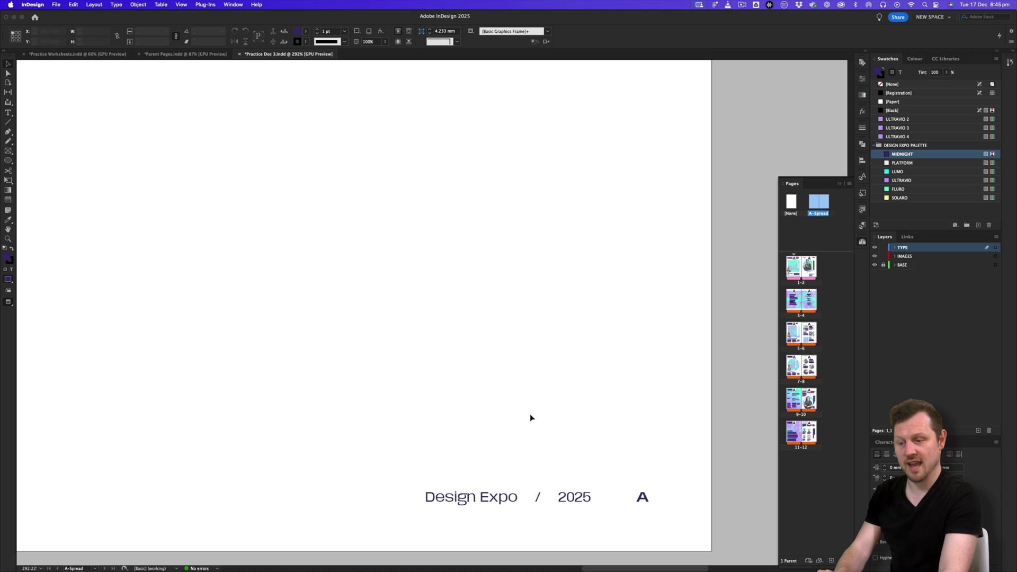
click(496, 496)
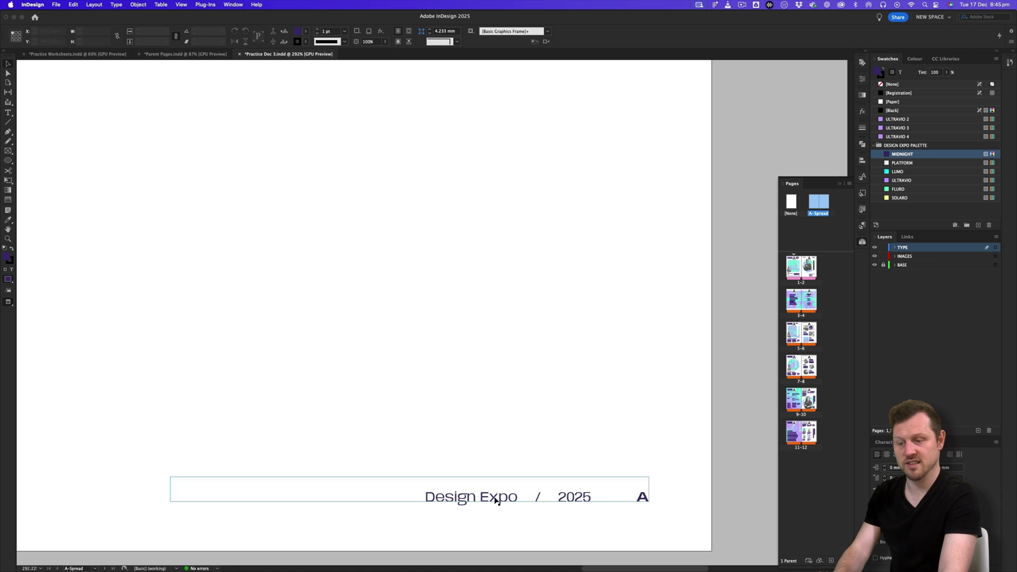
double_click(497, 498)
drag(593, 497, 375, 489)
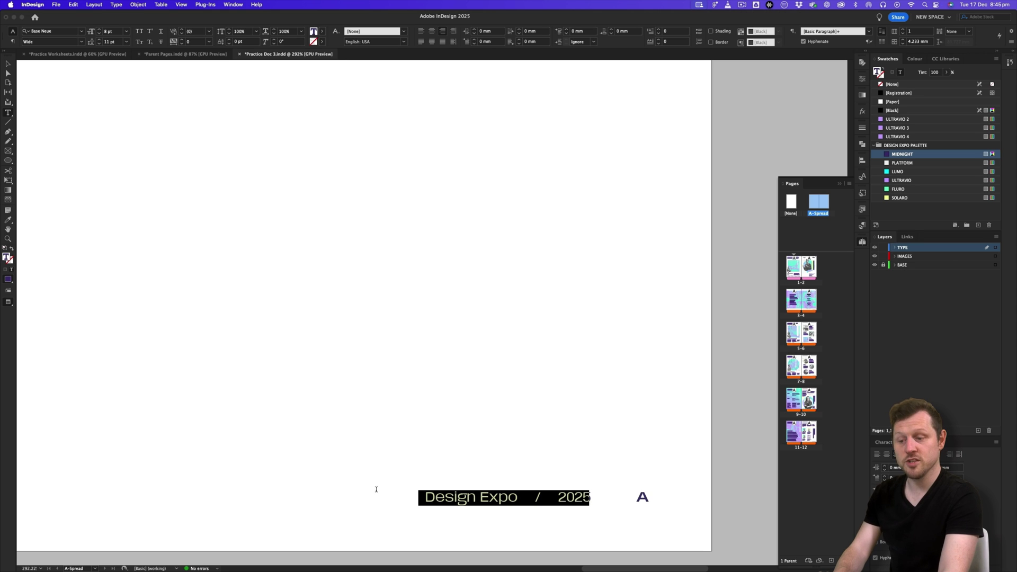
click(116, 5)
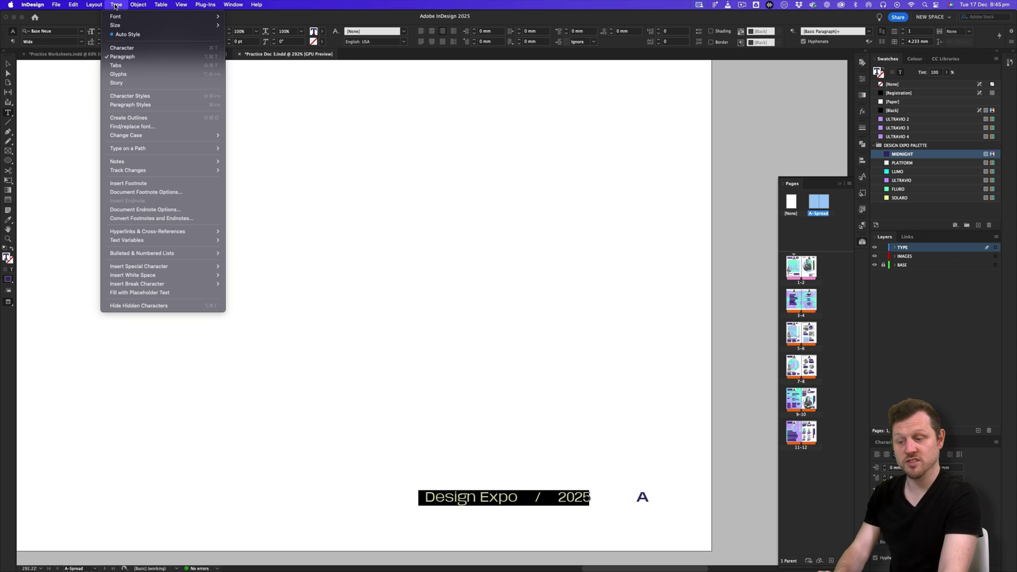
mouse_move(184, 267)
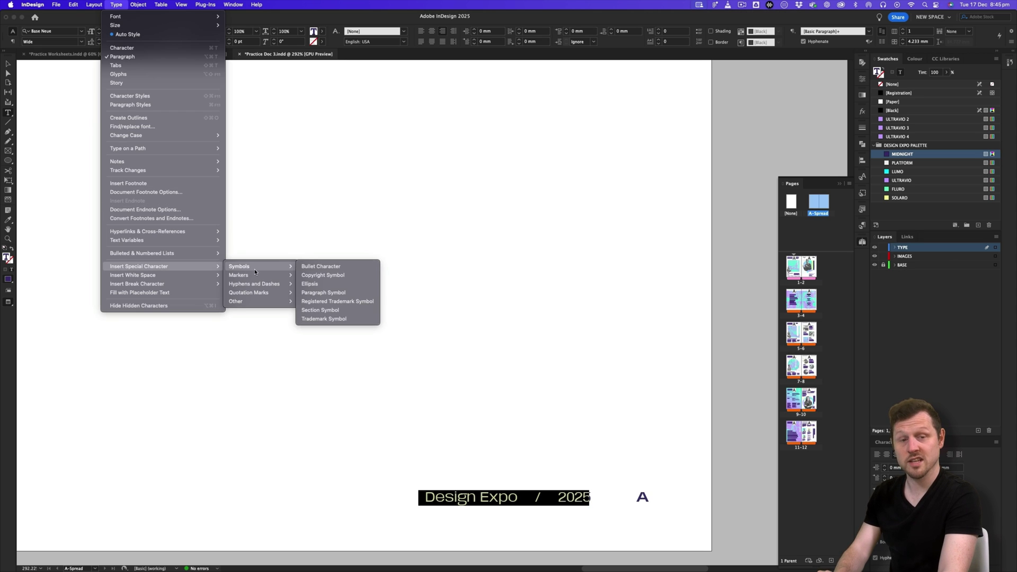
mouse_move(256, 275)
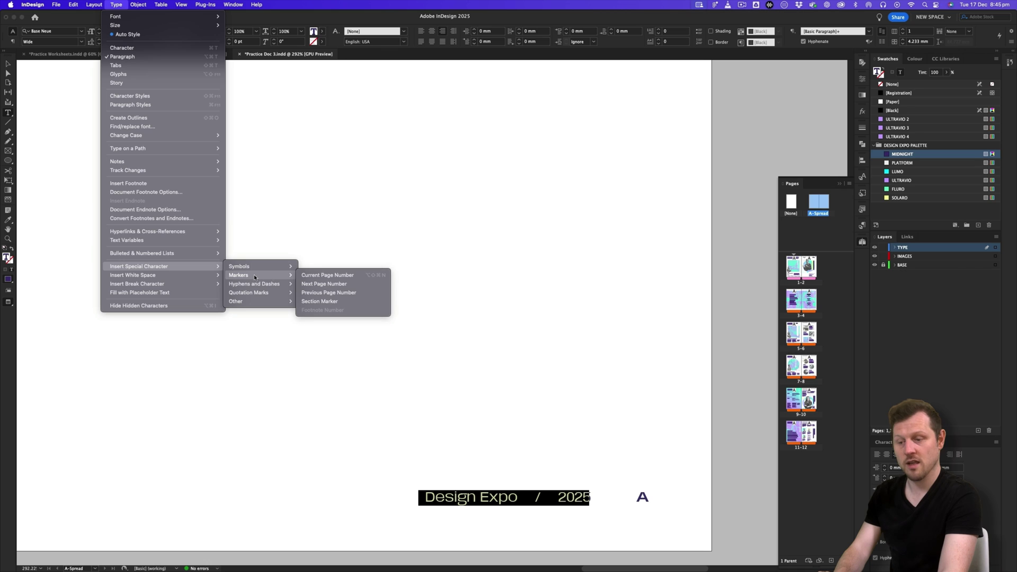
click(335, 300)
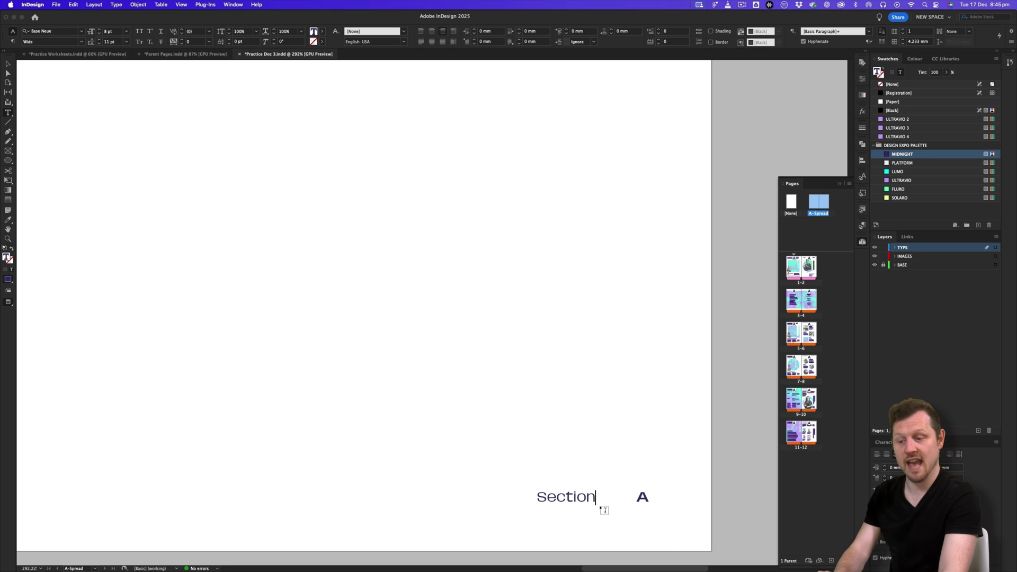
click(8, 64)
click(488, 244)
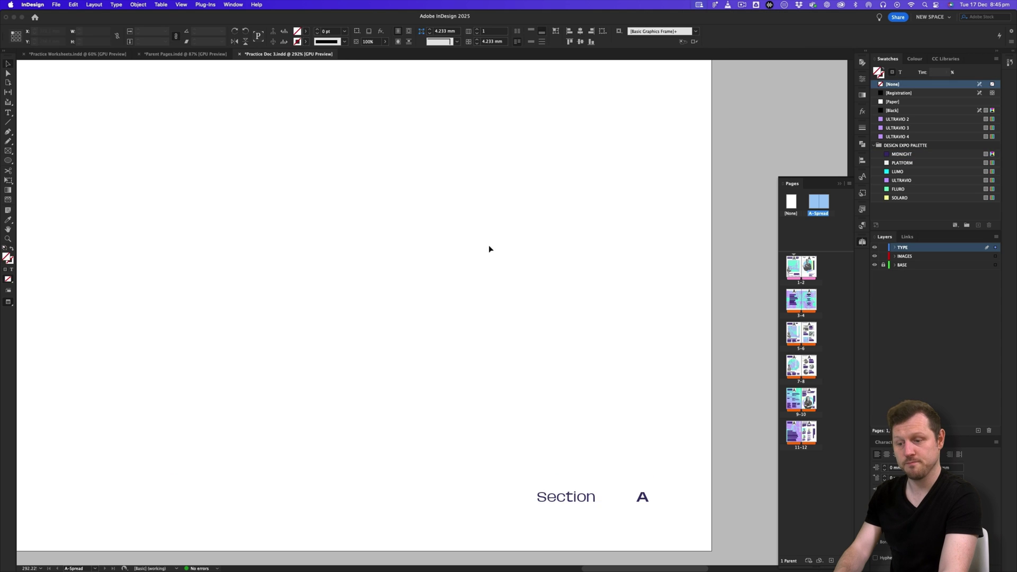
Open spread 5-6 and examine the right-hand page footers across the document's spreads through page 12
key(z)
drag(489, 245, 362, 359)
drag(371, 318, 393, 313)
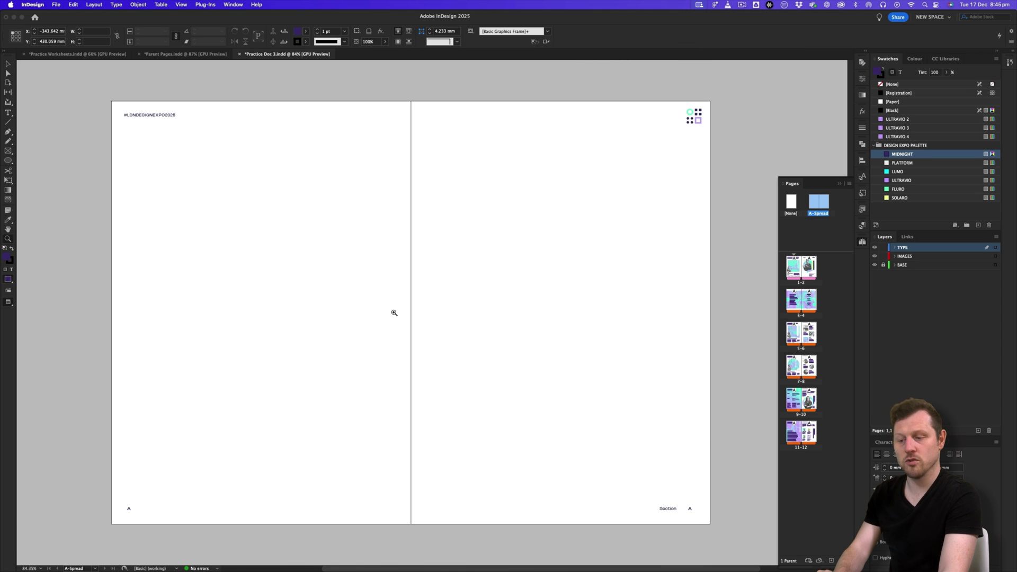
drag(455, 297, 453, 296)
key(v)
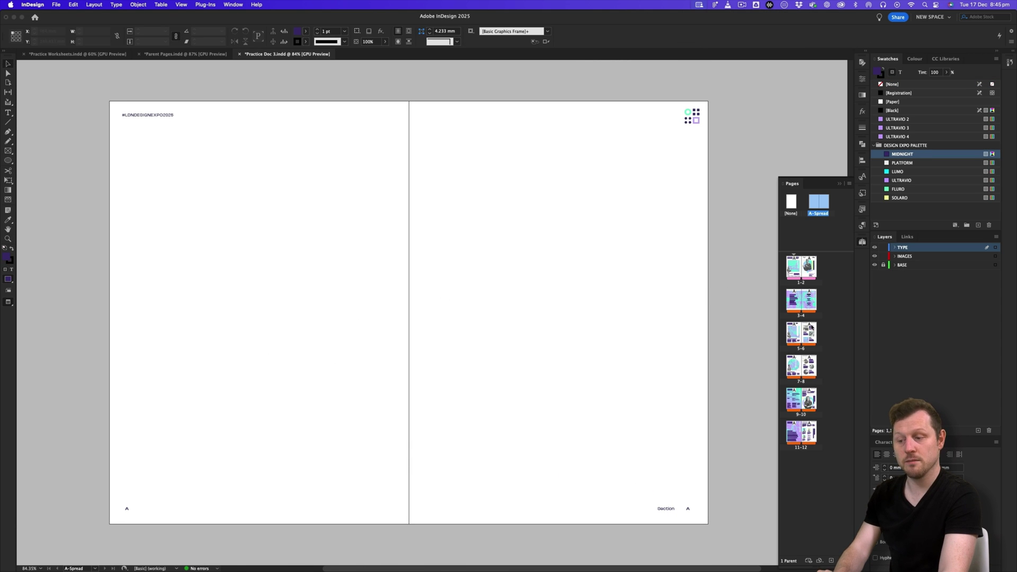
double_click(798, 338)
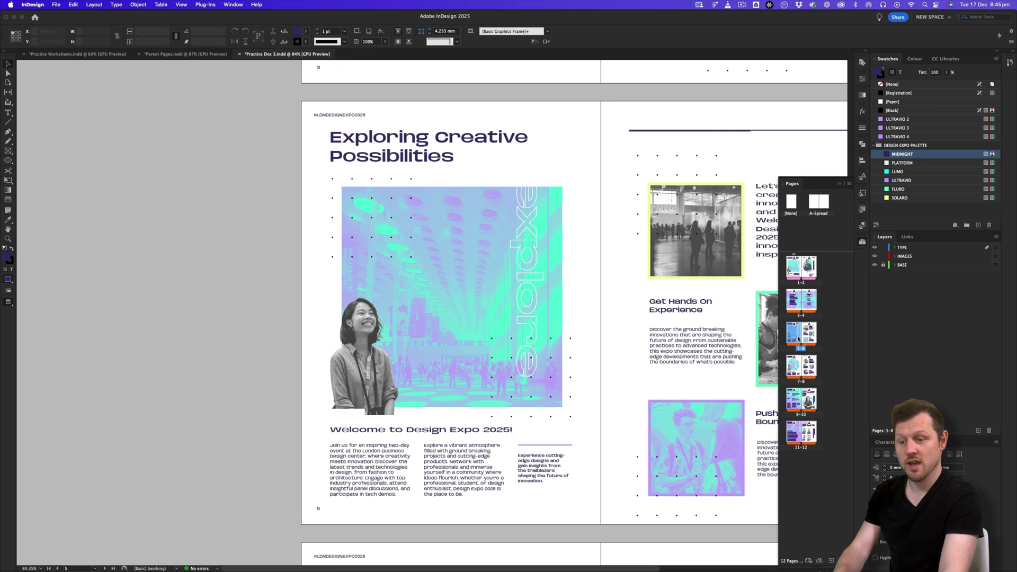
scroll(483, 352, down, 10)
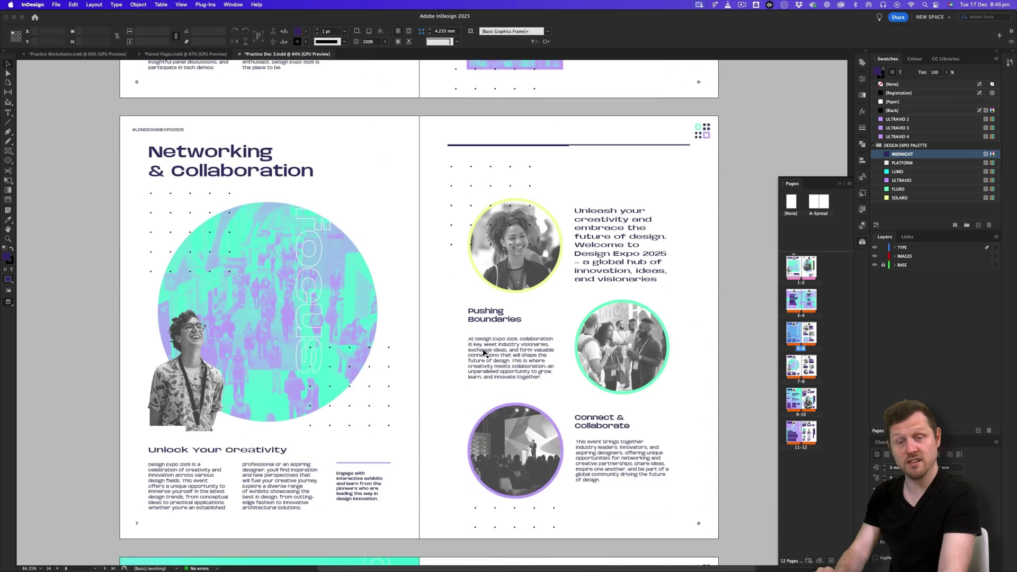
scroll(483, 353, up, 12)
scroll(483, 352, down, 20)
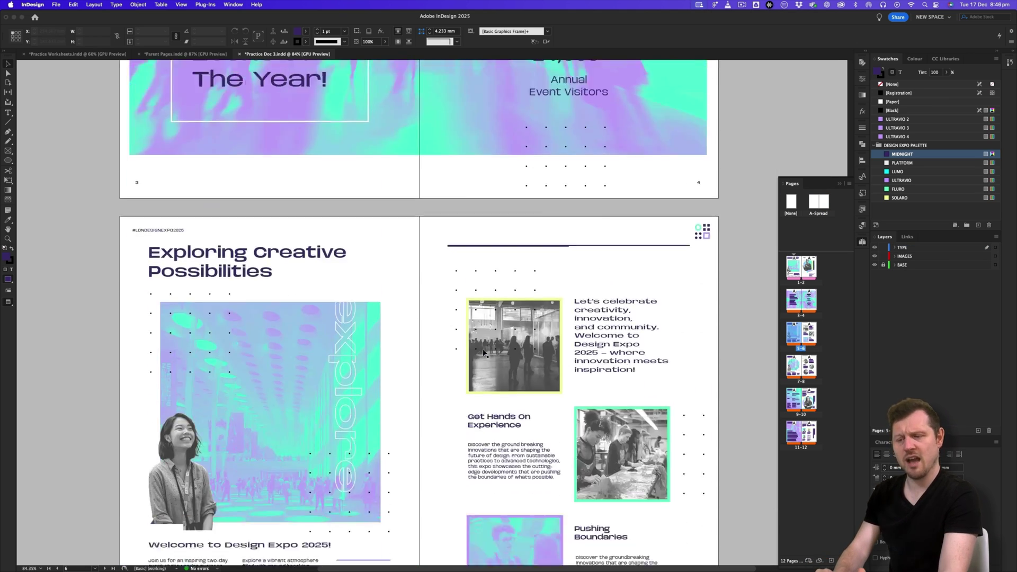
scroll(483, 352, down, 5)
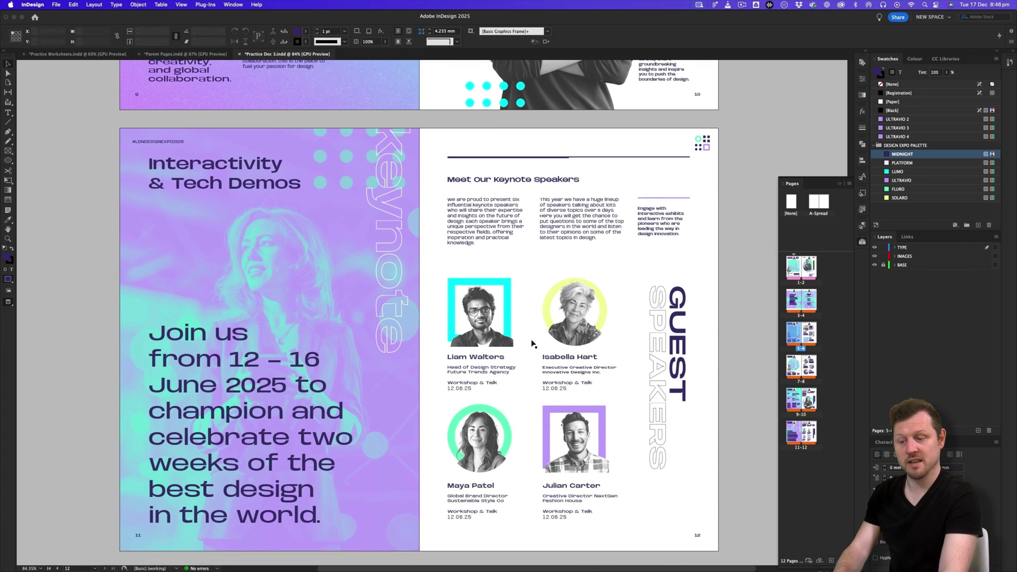
key(z)
drag(663, 538, 753, 436)
key(space)
drag(687, 461, 584, 456)
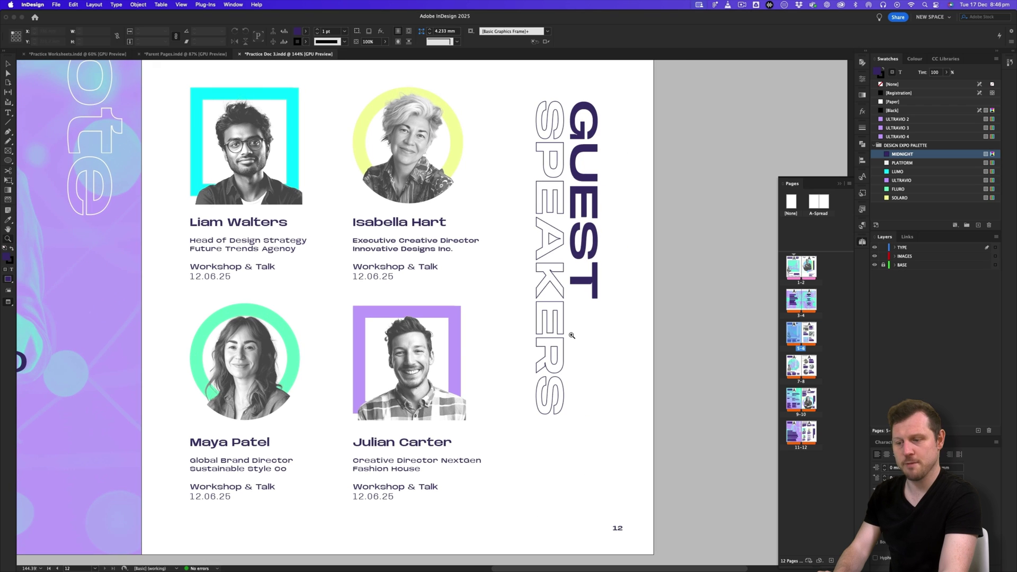
drag(571, 335, 433, 372)
scroll(433, 372, up, 11)
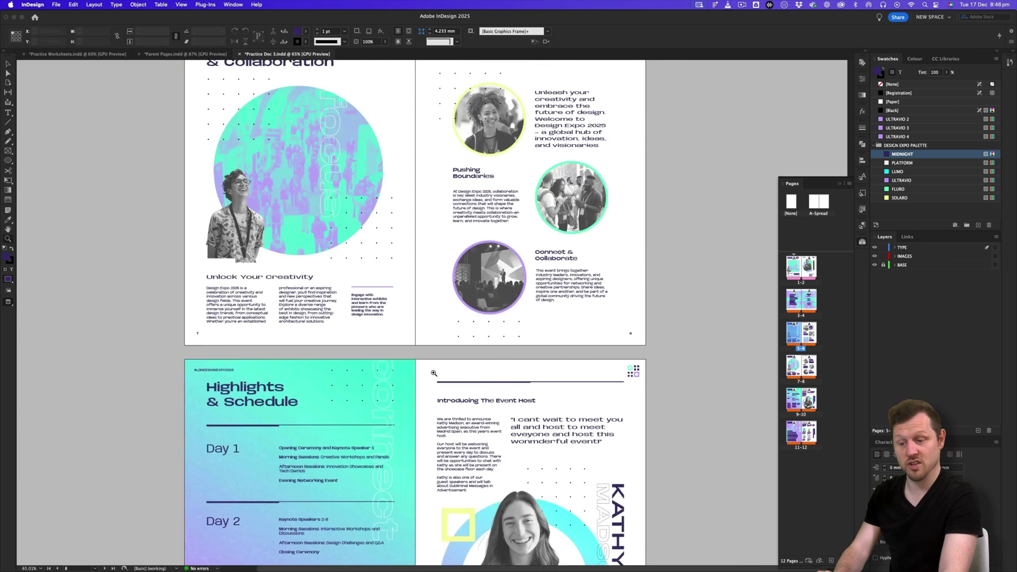
scroll(433, 373, up, 10)
scroll(432, 373, down, 3)
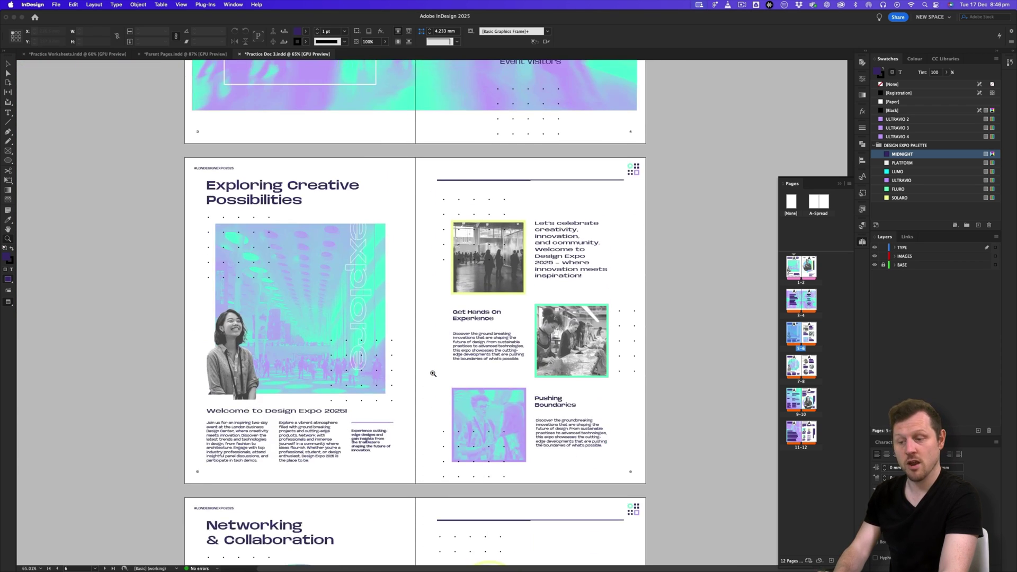
Start a new section at spread 5-6 with automatic page numbering and the section marker "Exploring Creative Possibilities"
click(433, 373)
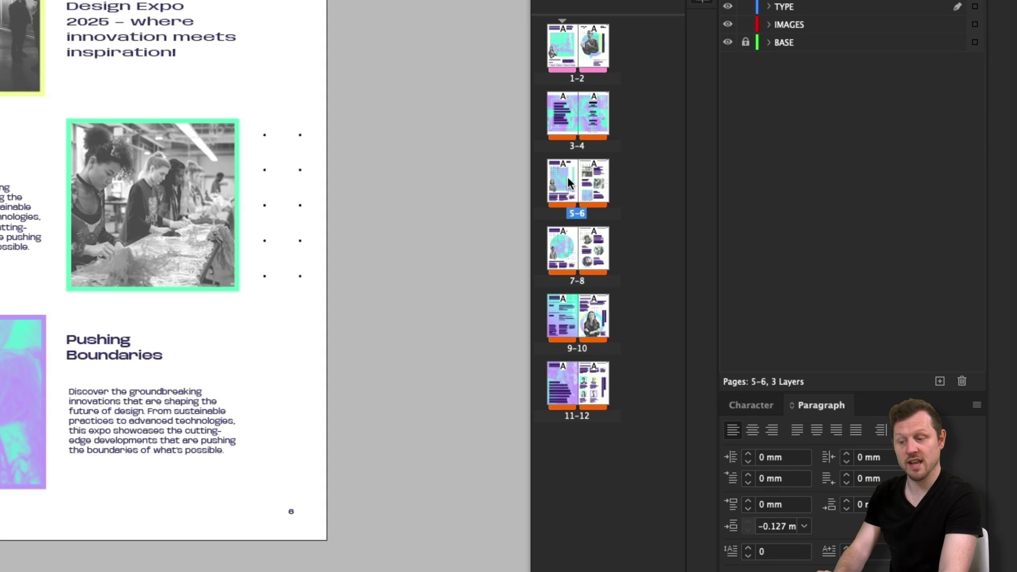
right_click(566, 179)
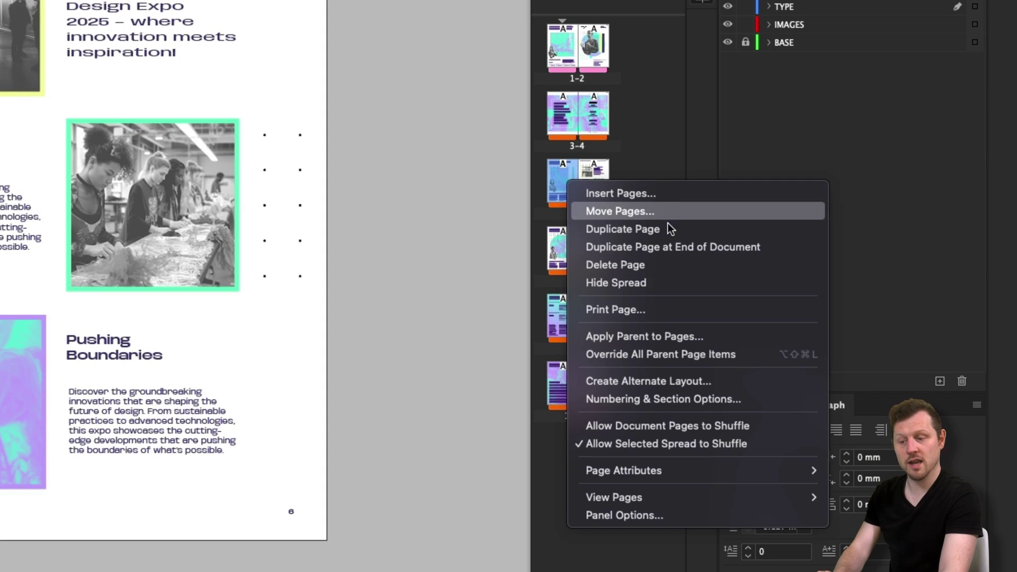
click(635, 393)
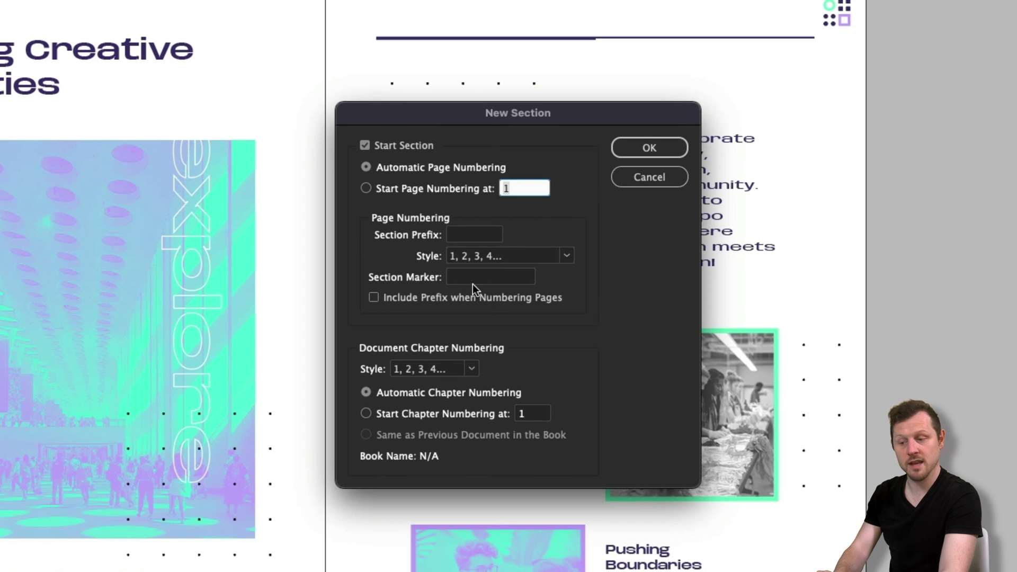
click(464, 276)
text(Explor)
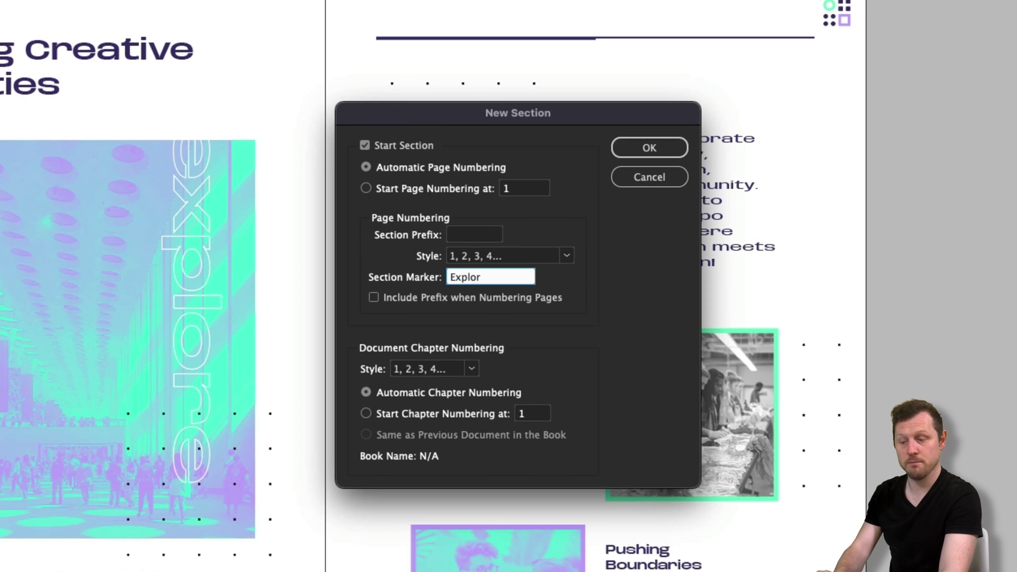
text(ing Creative possibilities)
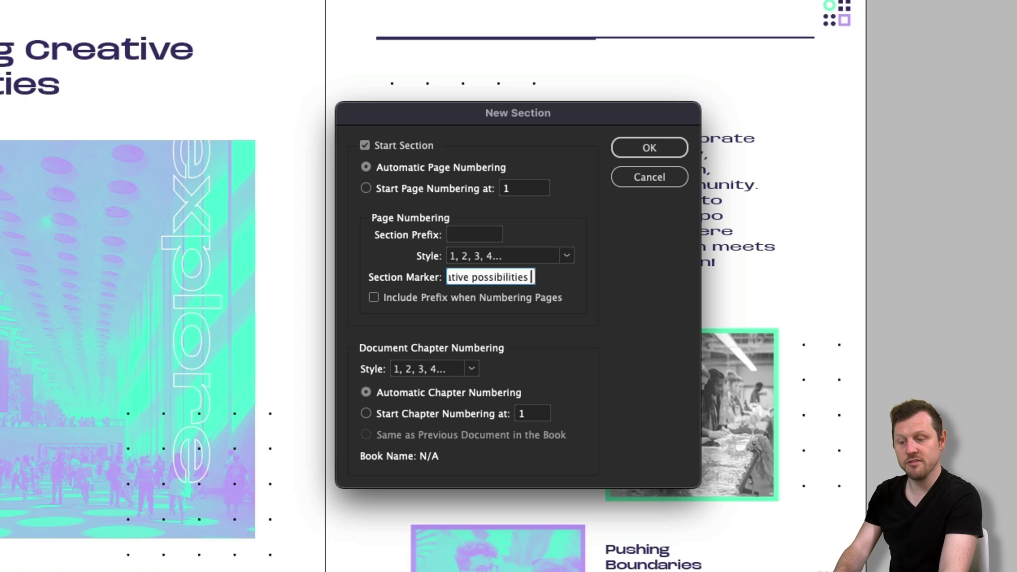
click(479, 277)
key(BackSpace)
text(P)
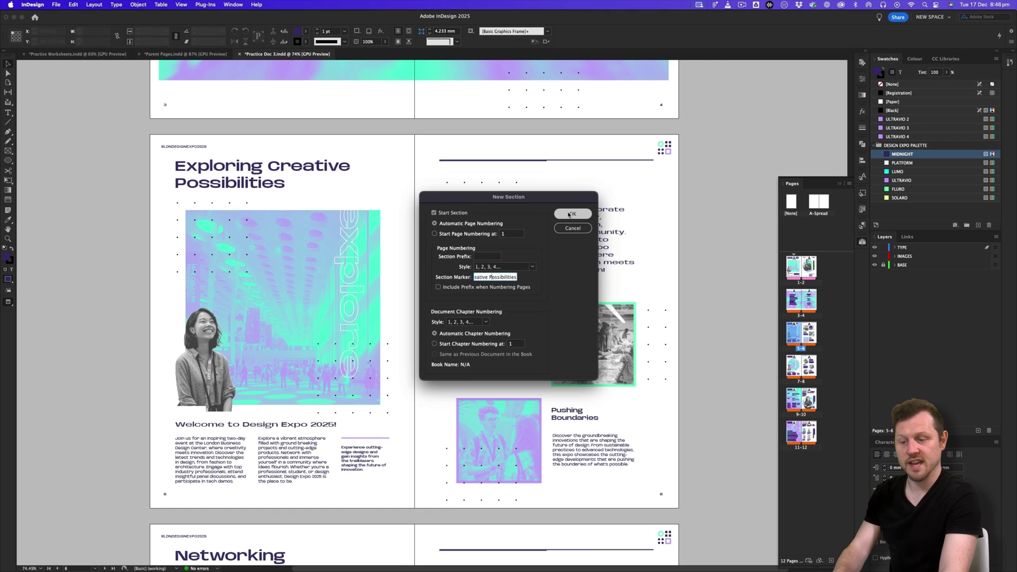
click(640, 144)
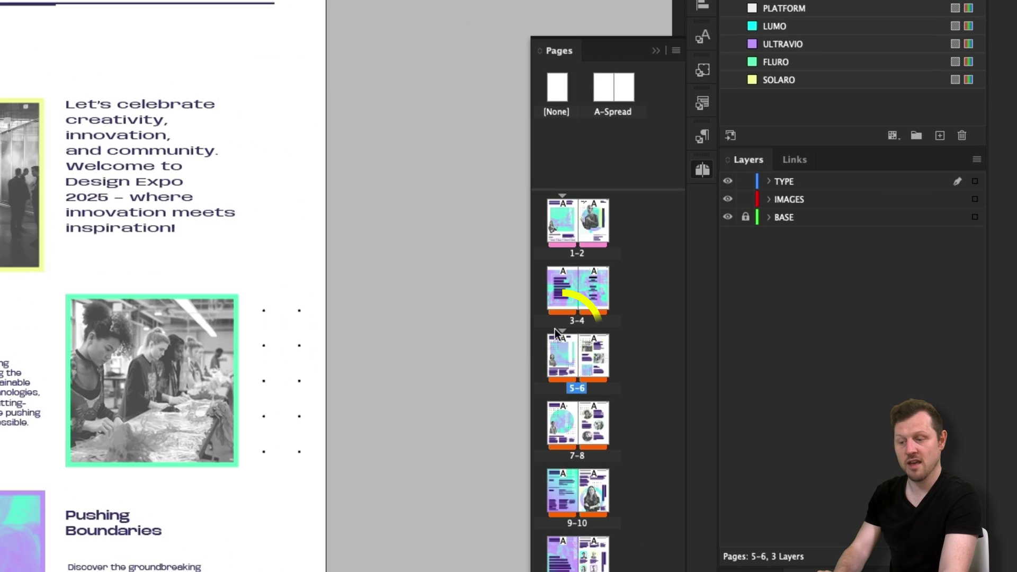
Examine the section text in the page 6 footer up close and in the footers of the spreads through page 12
click(554, 329)
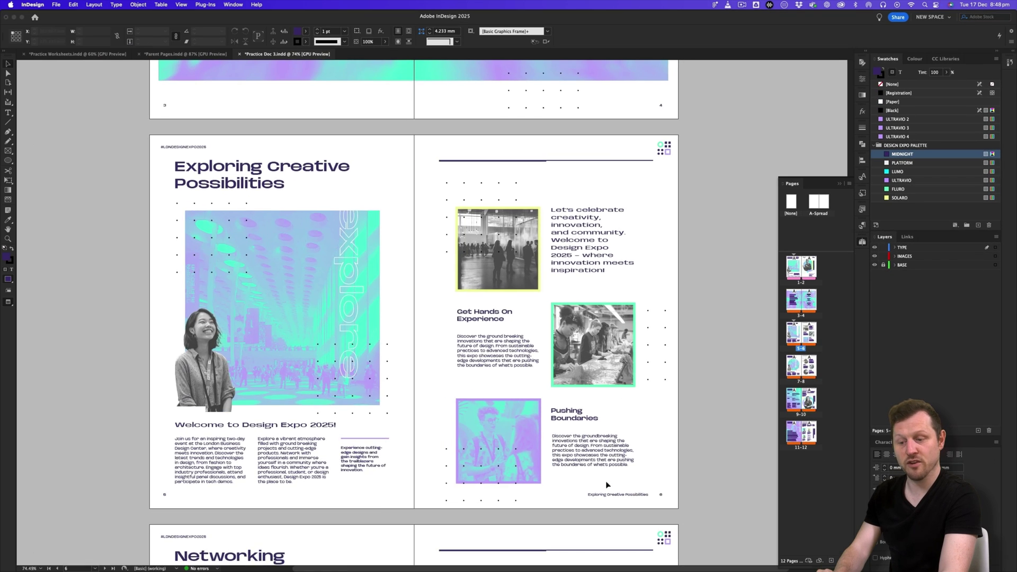
key(z)
drag(605, 484, 736, 373)
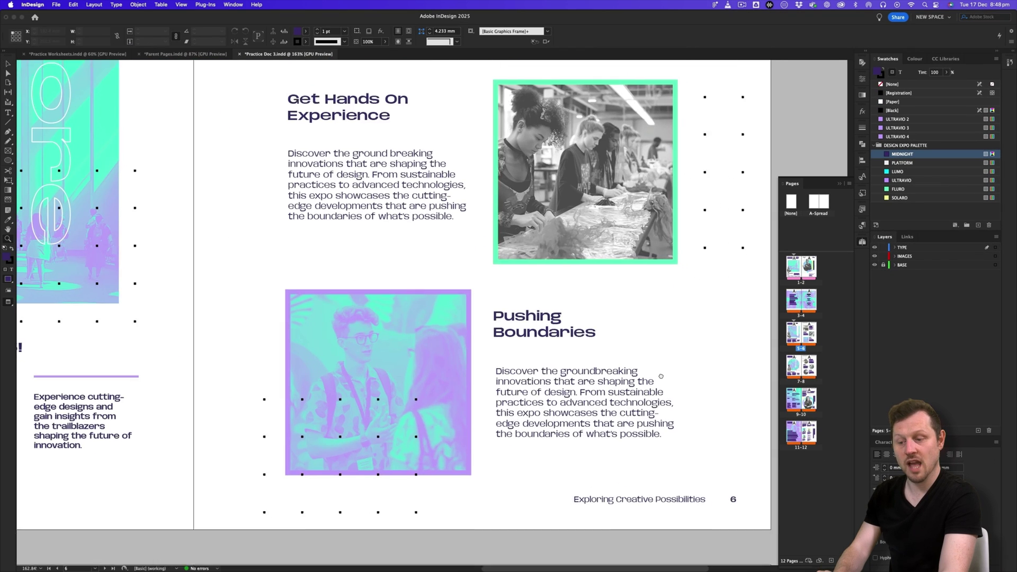
drag(659, 377, 531, 277)
click(537, 409)
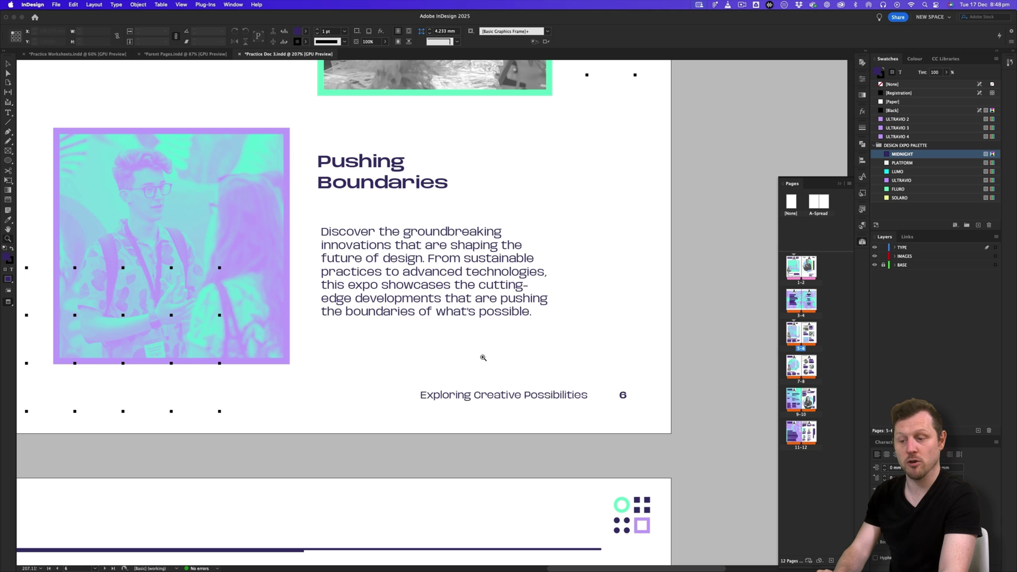
drag(565, 357, 415, 431)
scroll(500, 390, down, 10)
scroll(500, 391, down, 6)
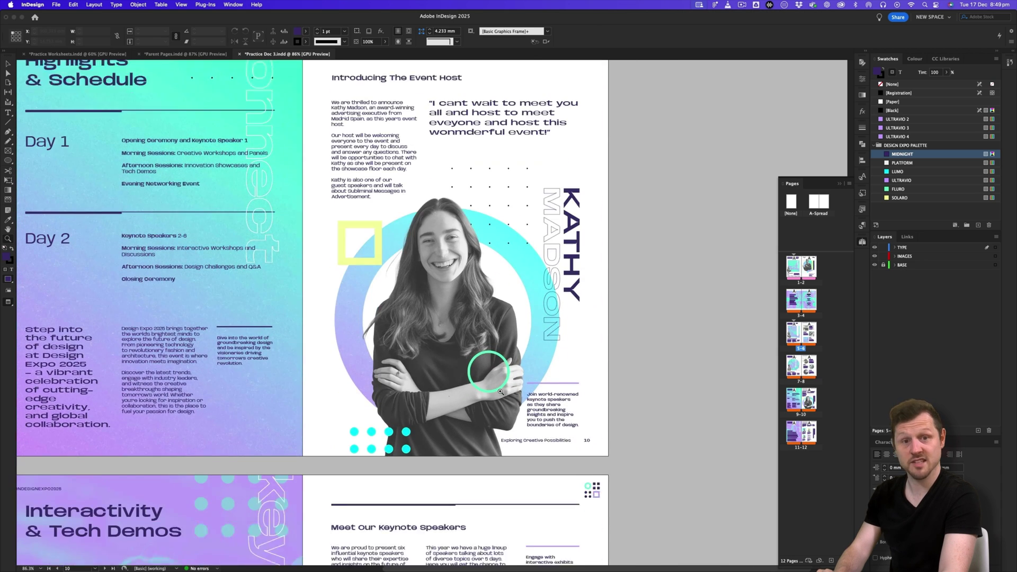
scroll(566, 431, down, 6)
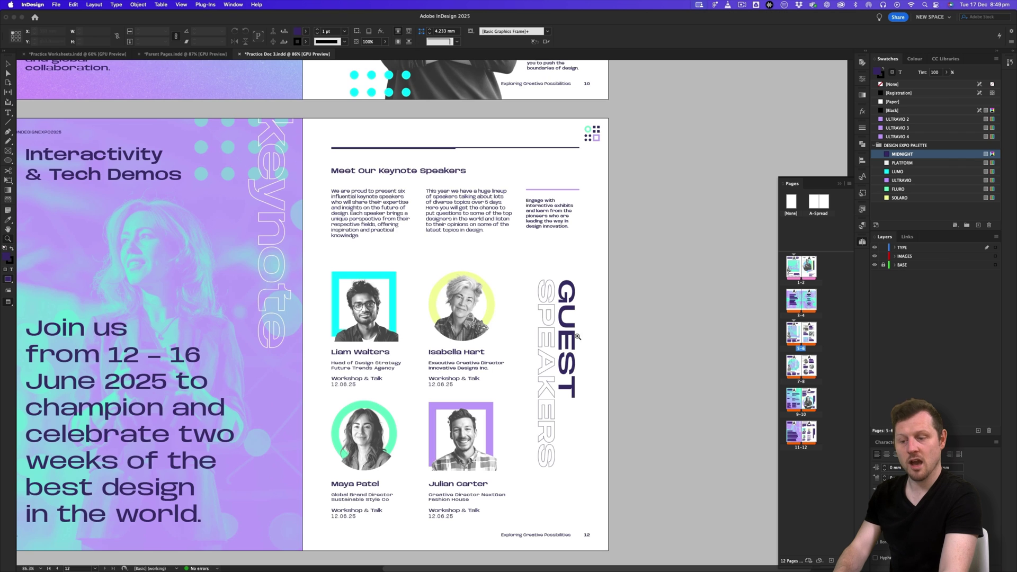
scroll(566, 432, down, 3)
scroll(500, 295, up, 4)
scroll(500, 295, up, 6)
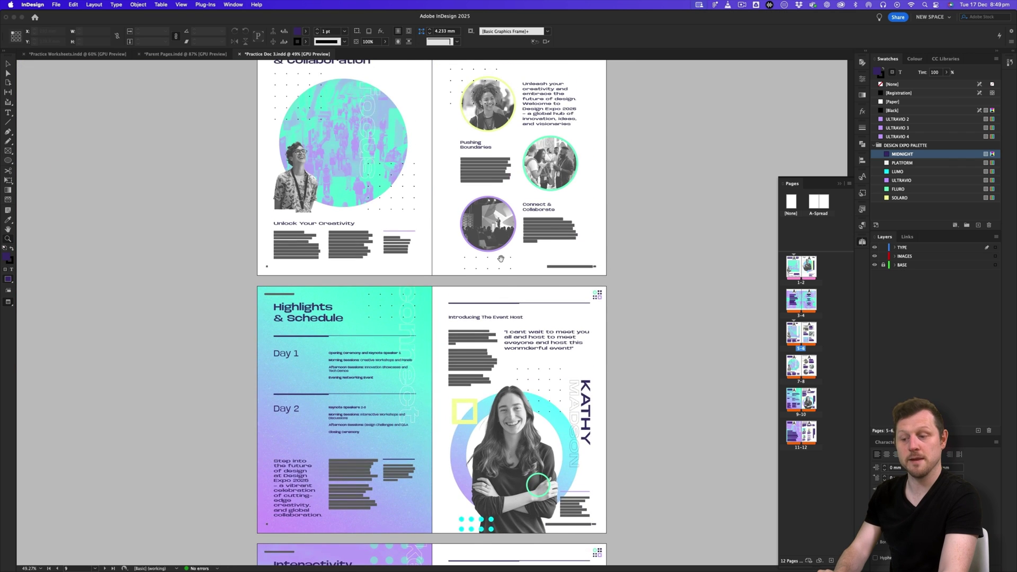
scroll(469, 325, up, 1)
scroll(469, 325, down, 5)
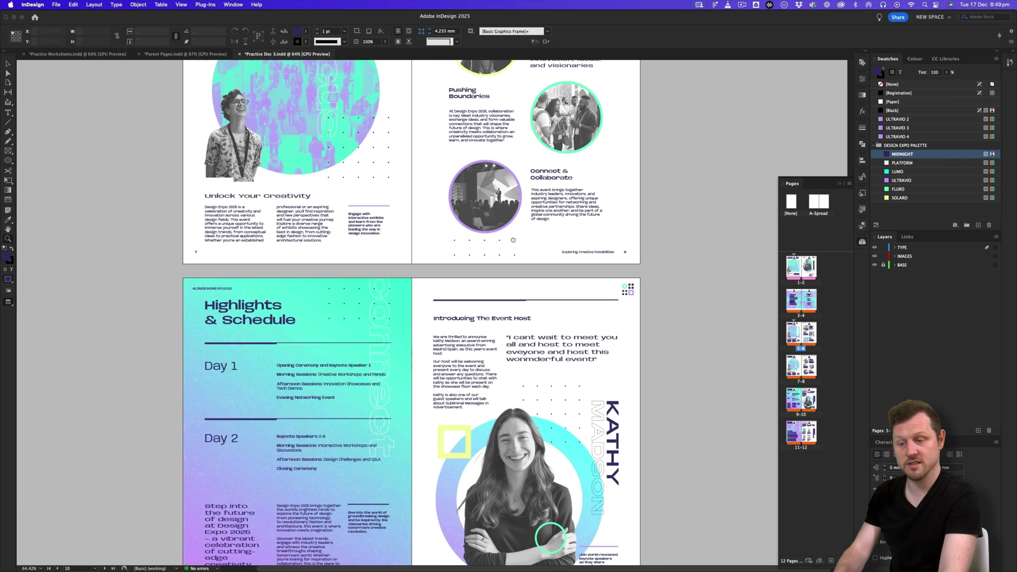
Start a new section at page 7 with automatic page numbering and the section marker "Networking And Collaboration"
right_click(794, 365)
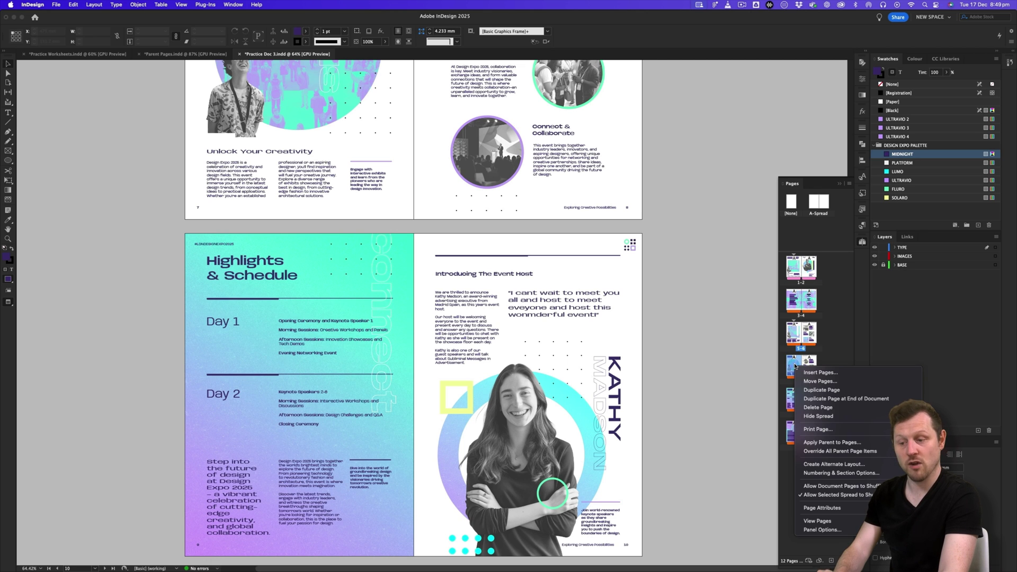
click(841, 473)
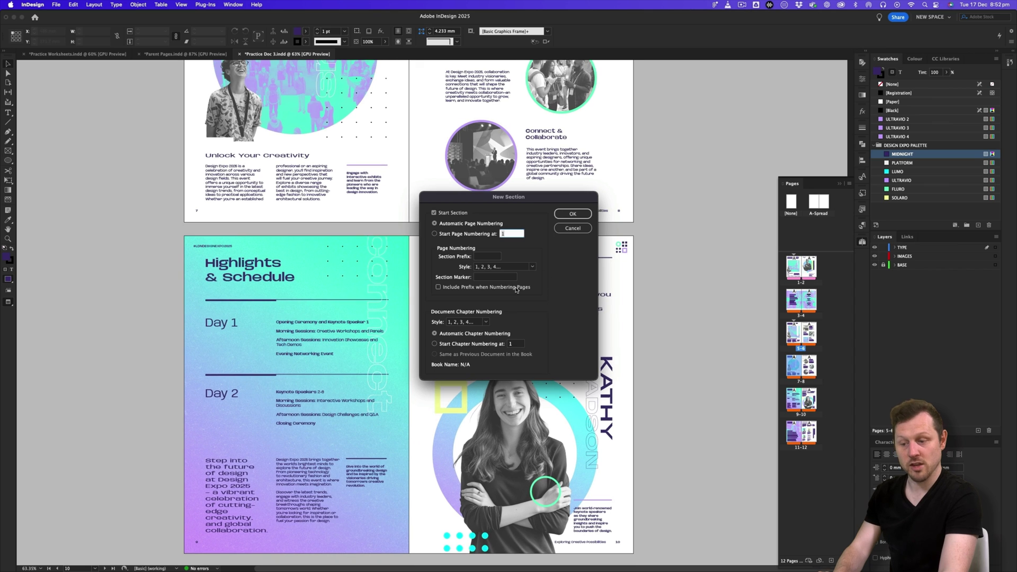
click(484, 277)
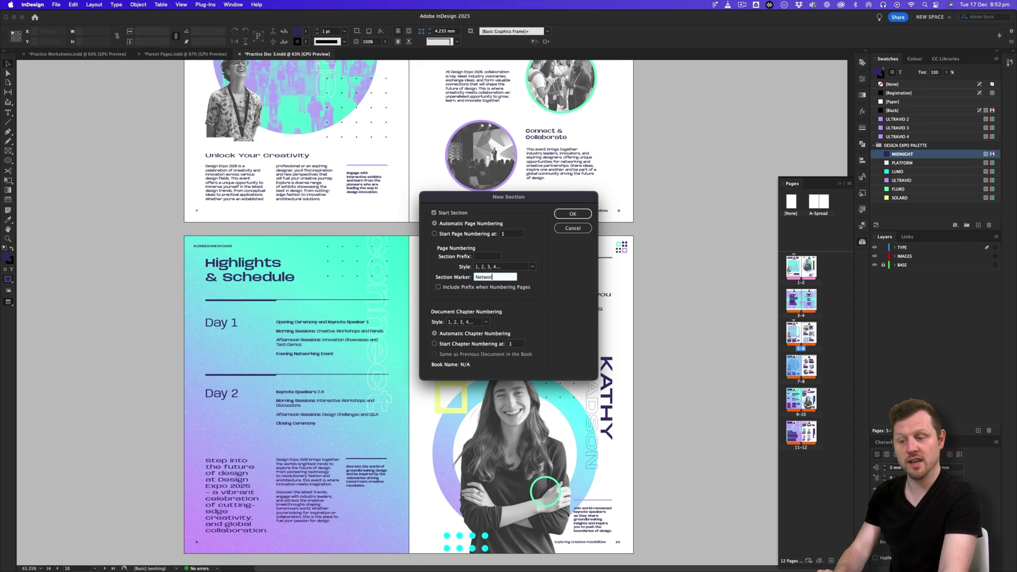
text(Networking And Collabor)
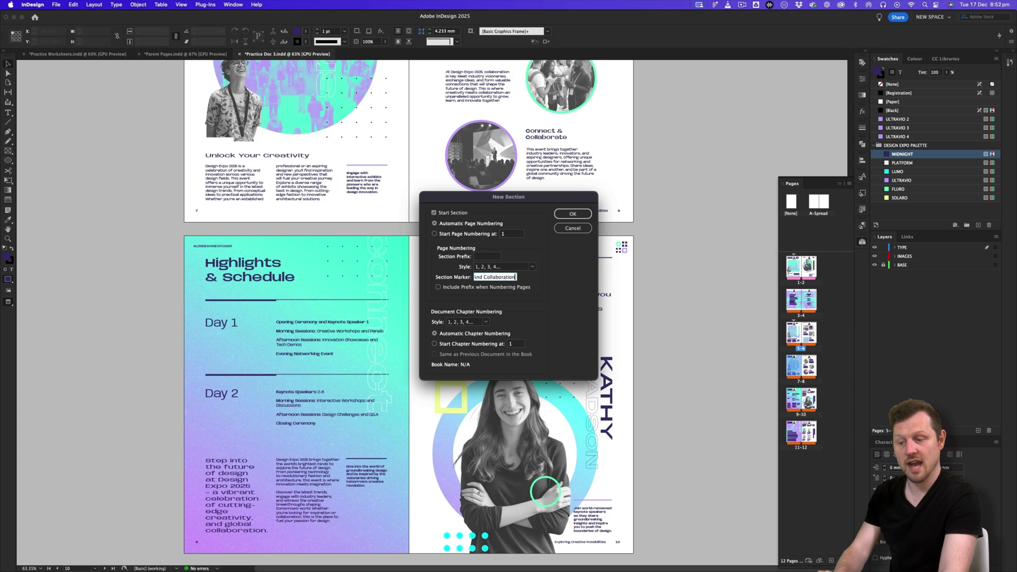
click(564, 216)
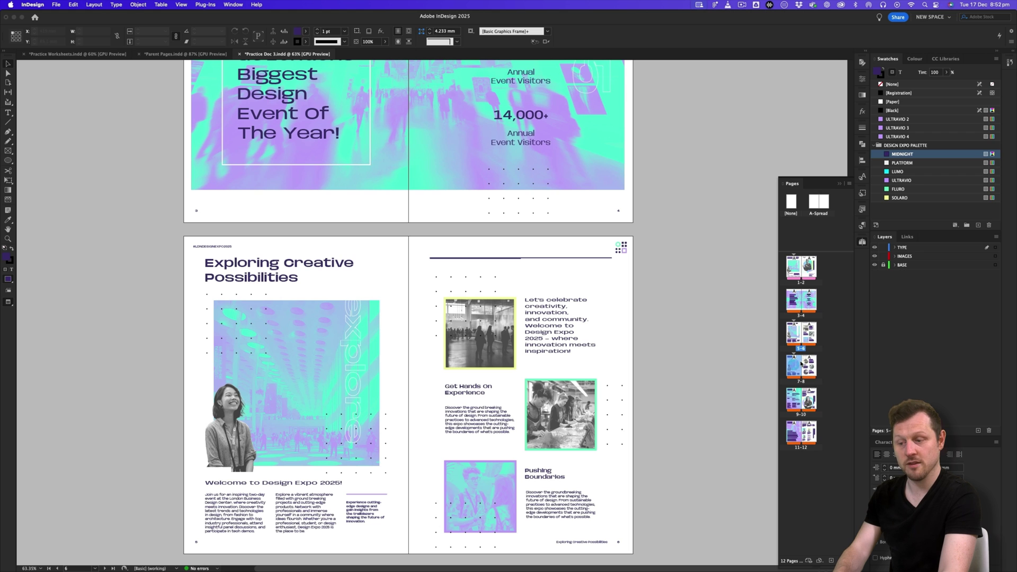
Examine the section text in the footers of page 8 and page 10, up close and in the full spreads
scroll(539, 373, down, 10)
click(479, 362)
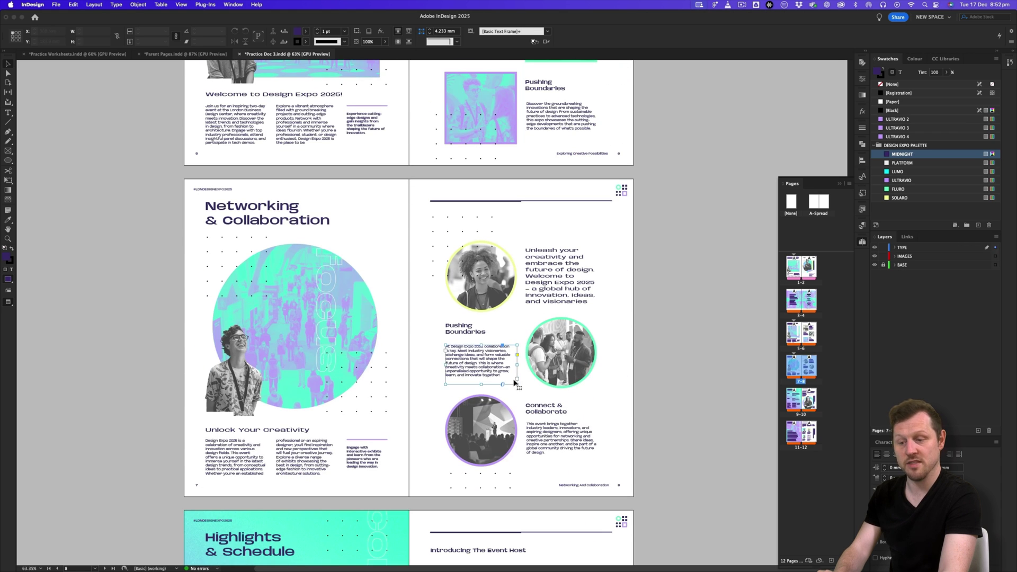
drag(497, 461, 565, 440)
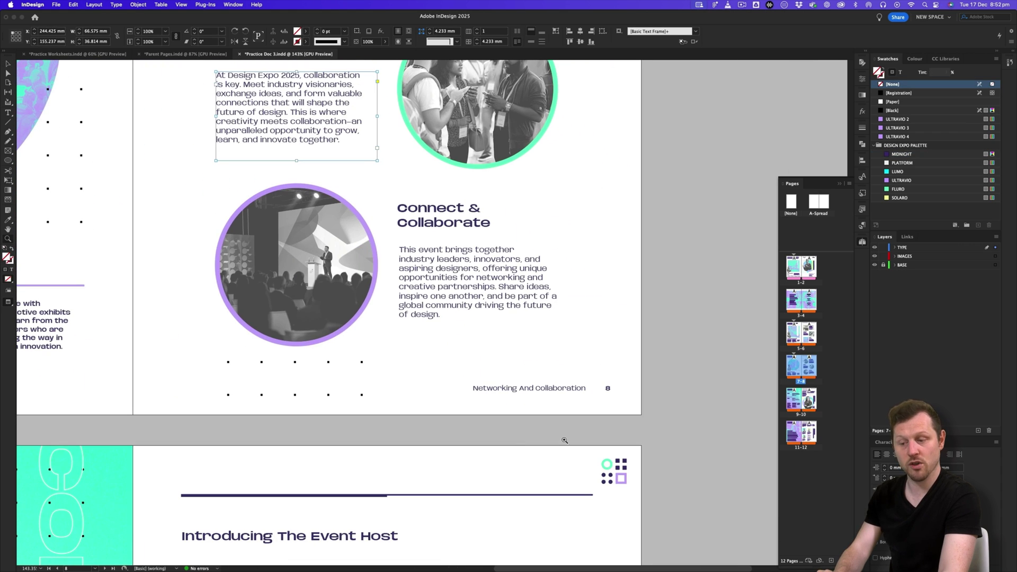
scroll(554, 432, down, 15)
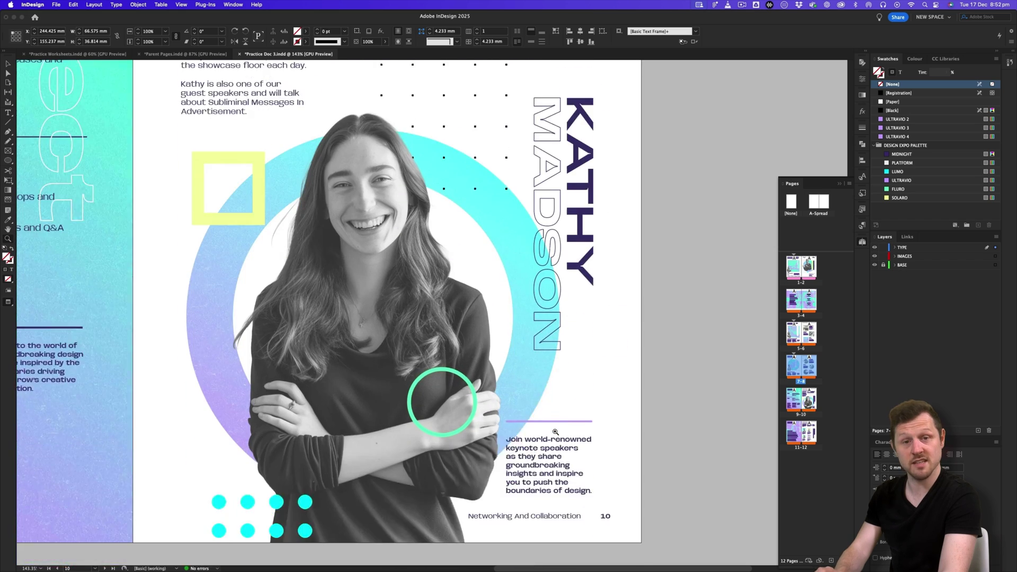
drag(548, 257, 493, 186)
scroll(493, 186, up, 10)
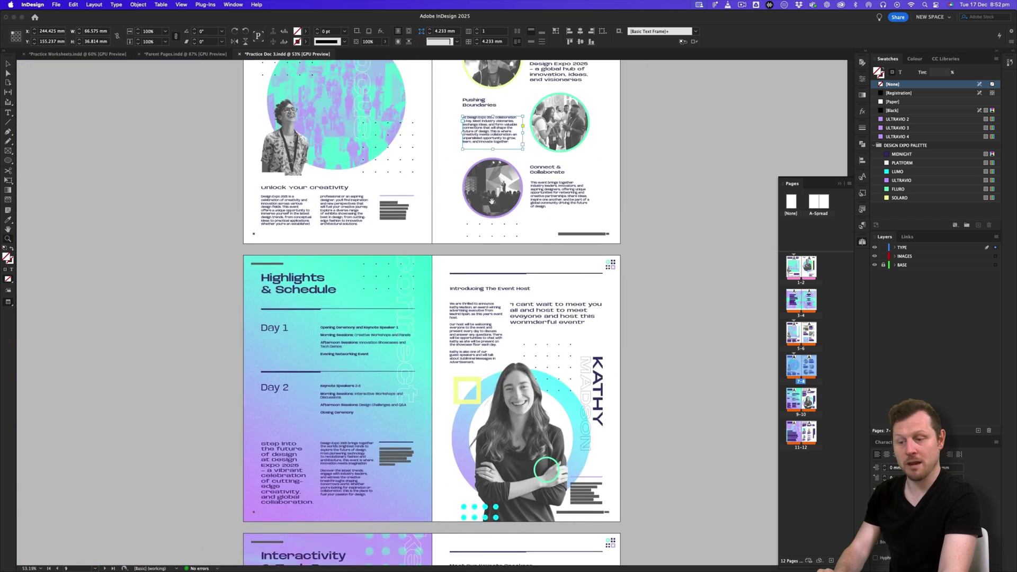
drag(486, 284, 509, 309)
scroll(511, 310, up, 3)
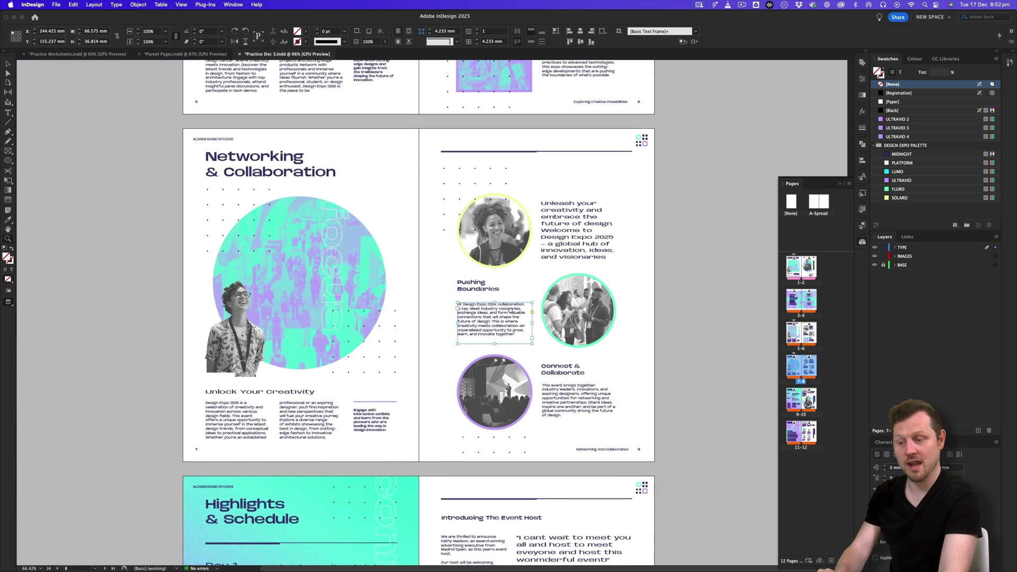
click(621, 438)
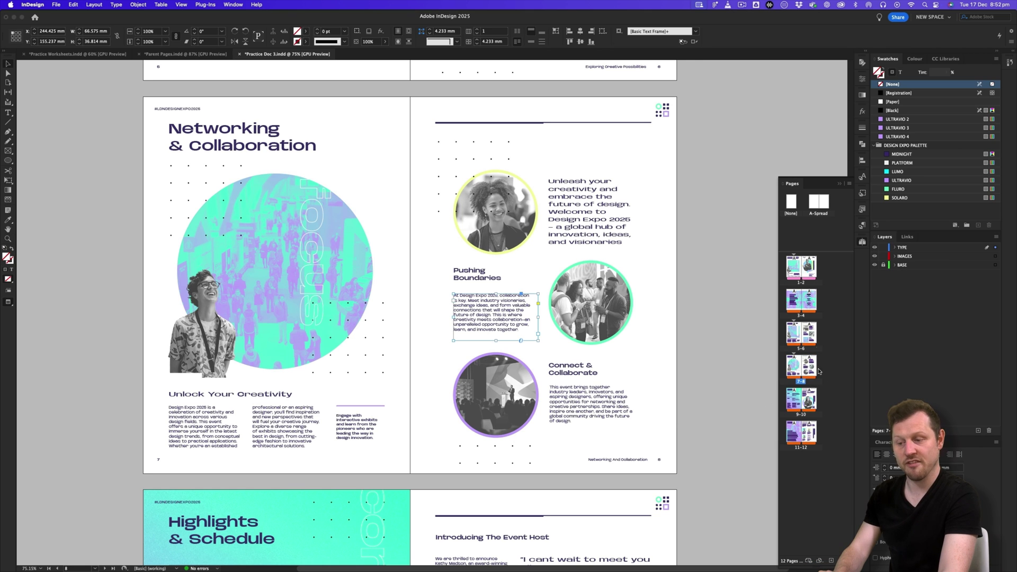
drag(617, 359, 636, 354)
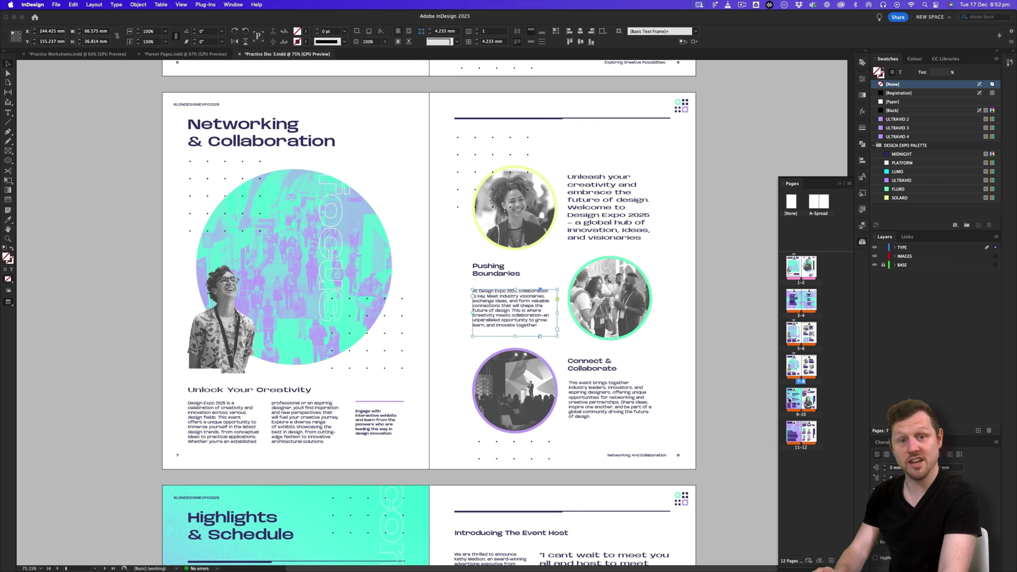
click(735, 367)
Apply the [None] parent to pages 1-2 to remove the parent items from the cover spread
scroll(557, 312, up, 20)
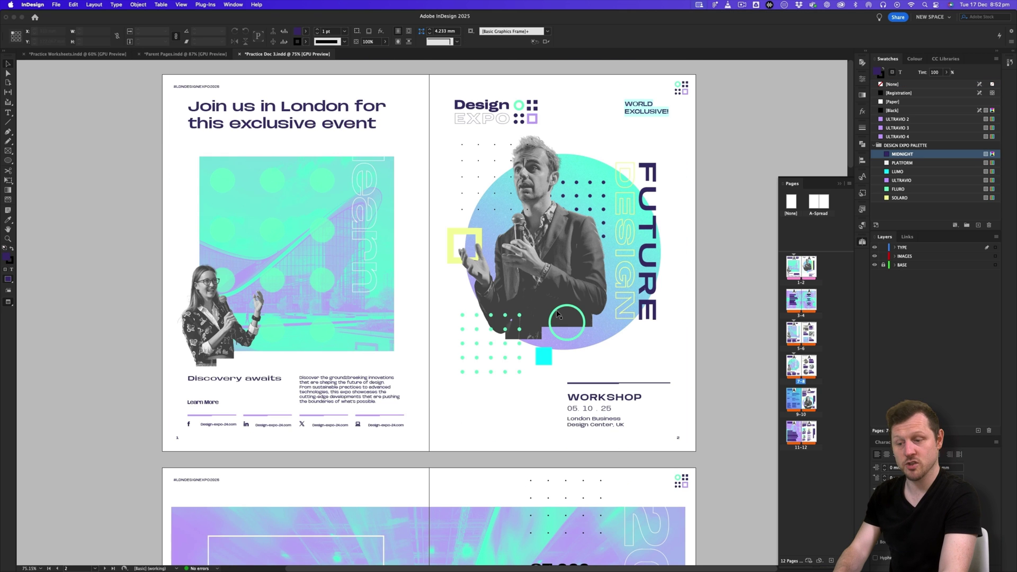
click(793, 269)
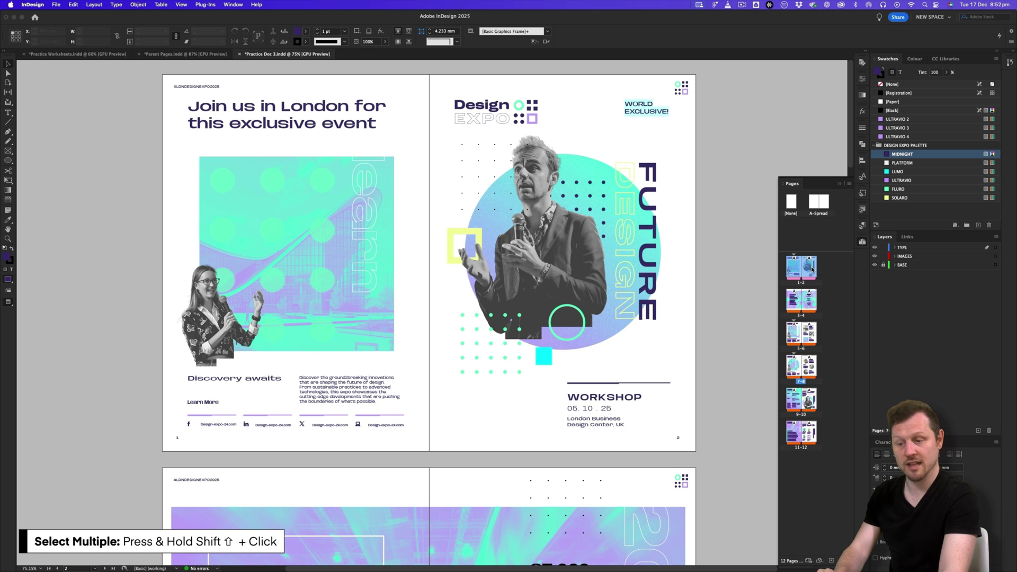
key(z)
drag(443, 220, 488, 244)
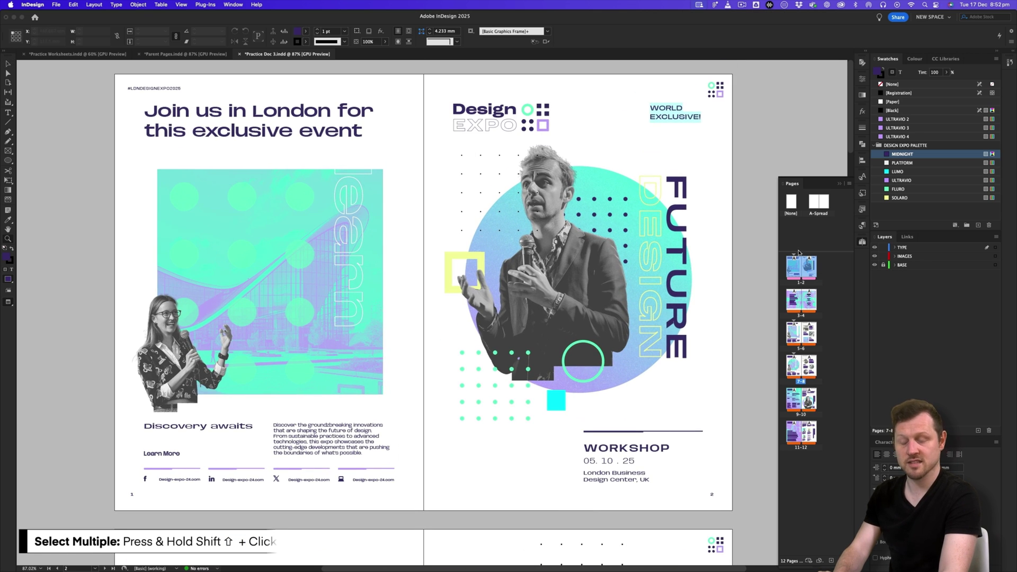
right_click(812, 268)
click(849, 344)
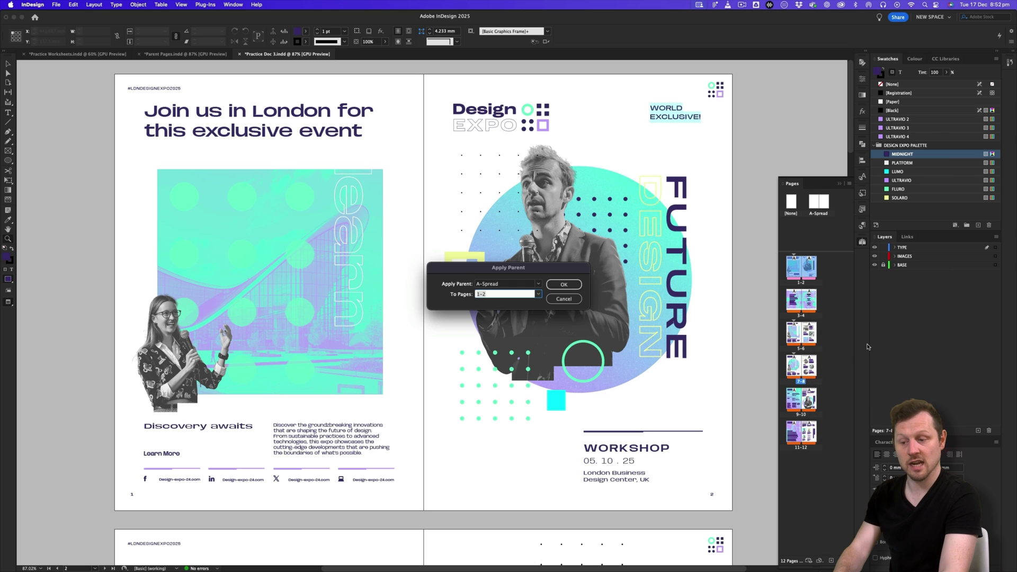
click(564, 285)
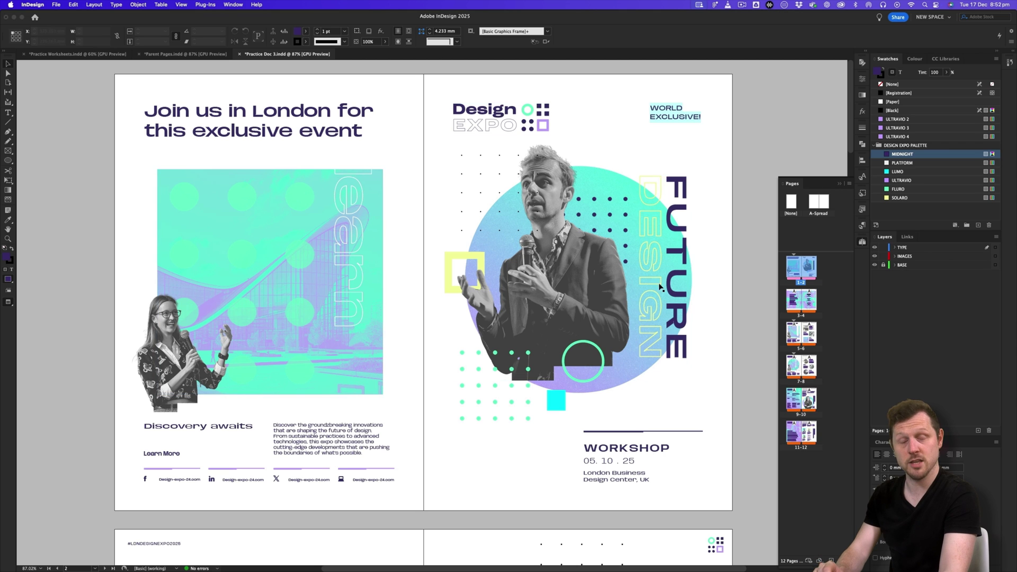
Check spread 11-12, return to spread 5-6 and override all parent page items on it
scroll(563, 417, down, 20)
double_click(796, 435)
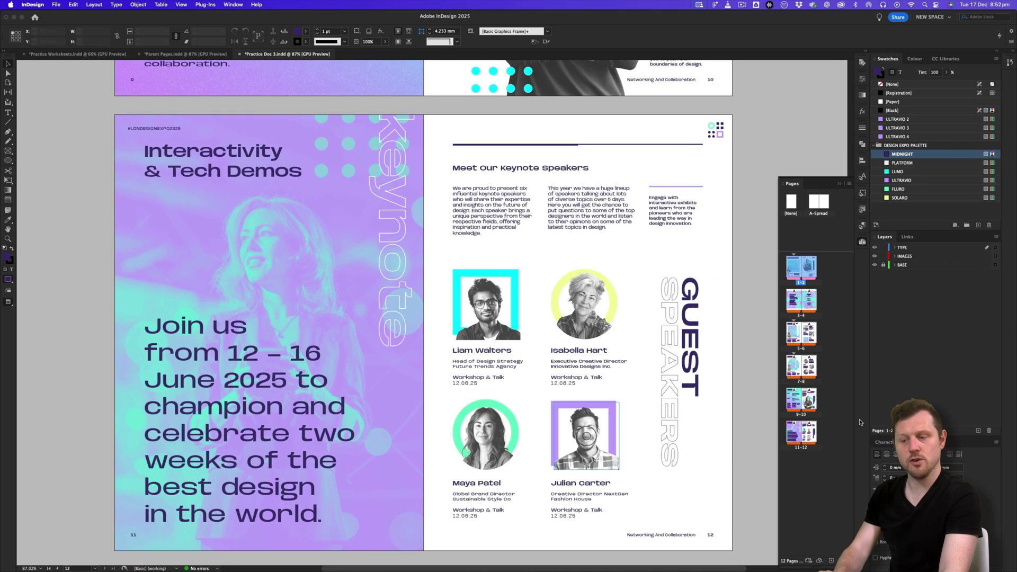
scroll(721, 373, up, 20)
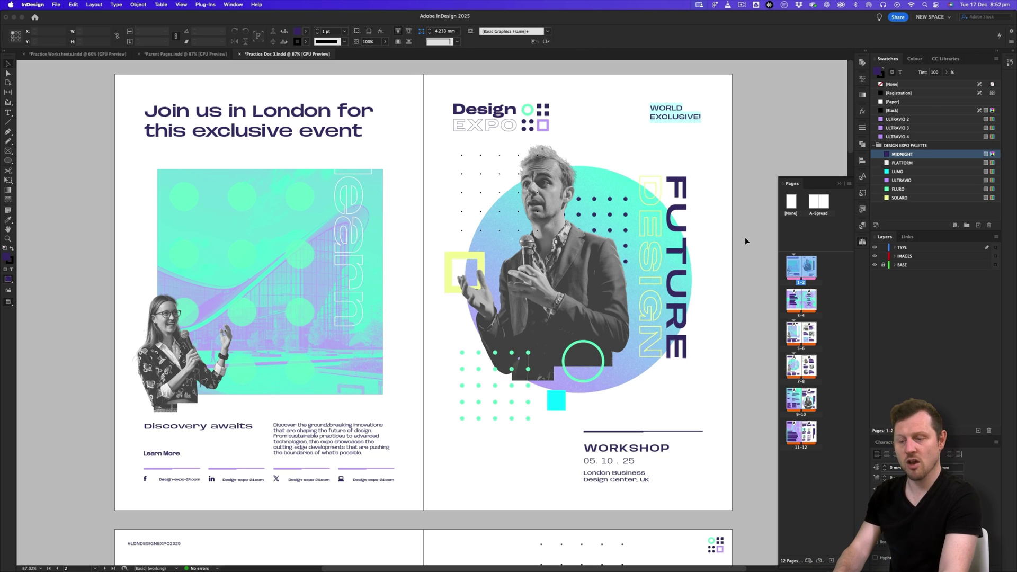
double_click(797, 337)
drag(619, 348, 395, 371)
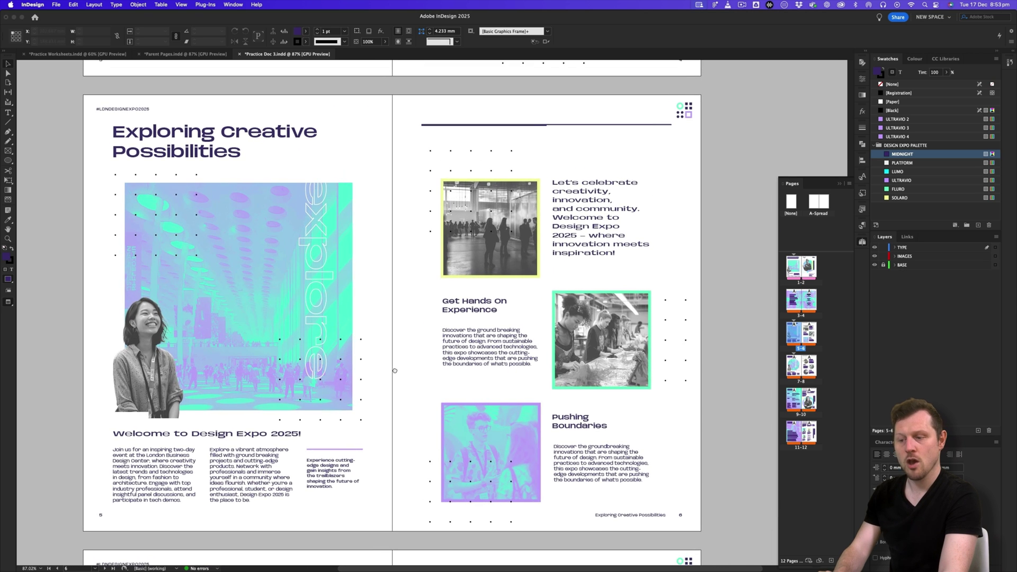
drag(329, 373, 350, 369)
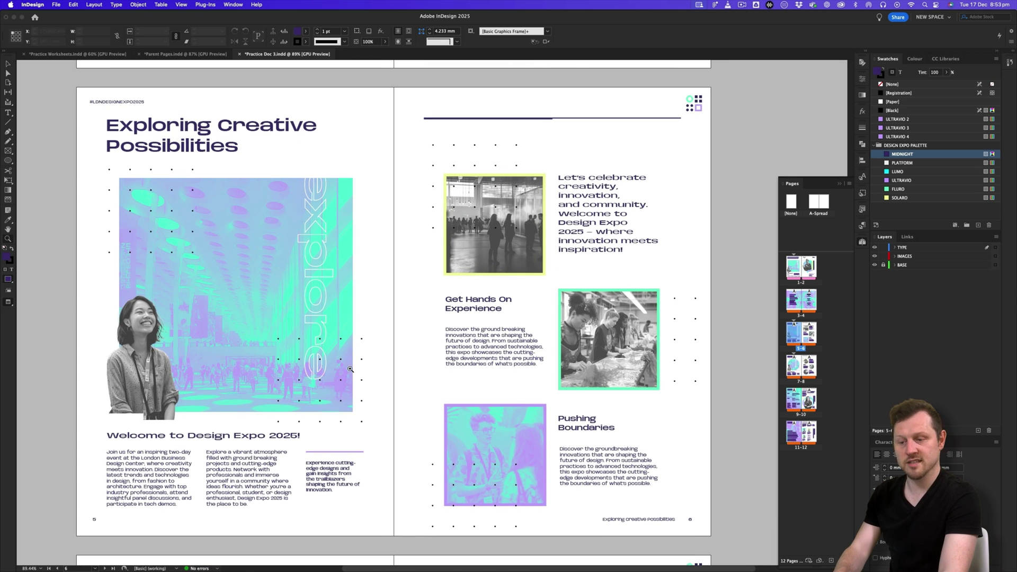
right_click(810, 333)
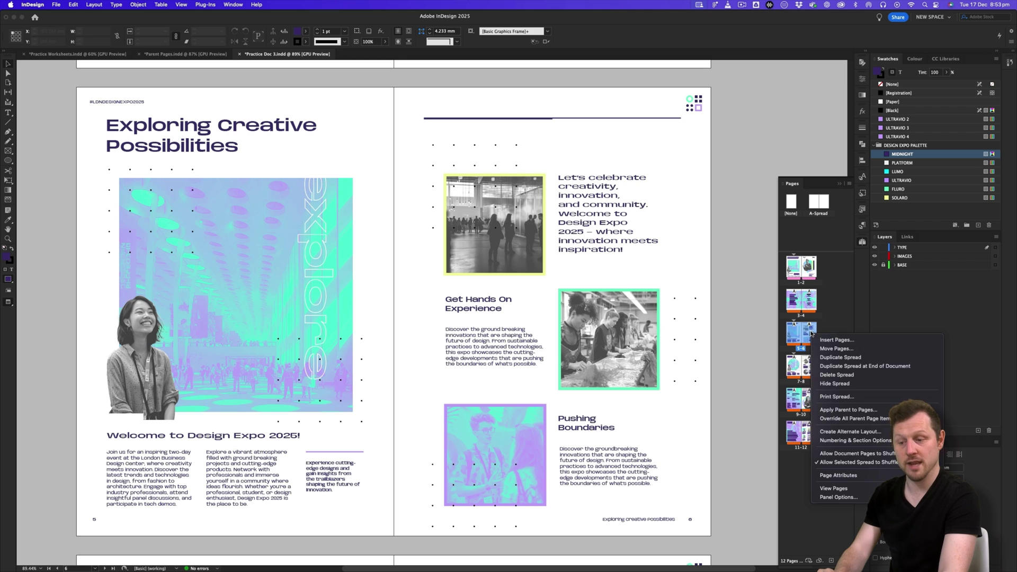
click(853, 420)
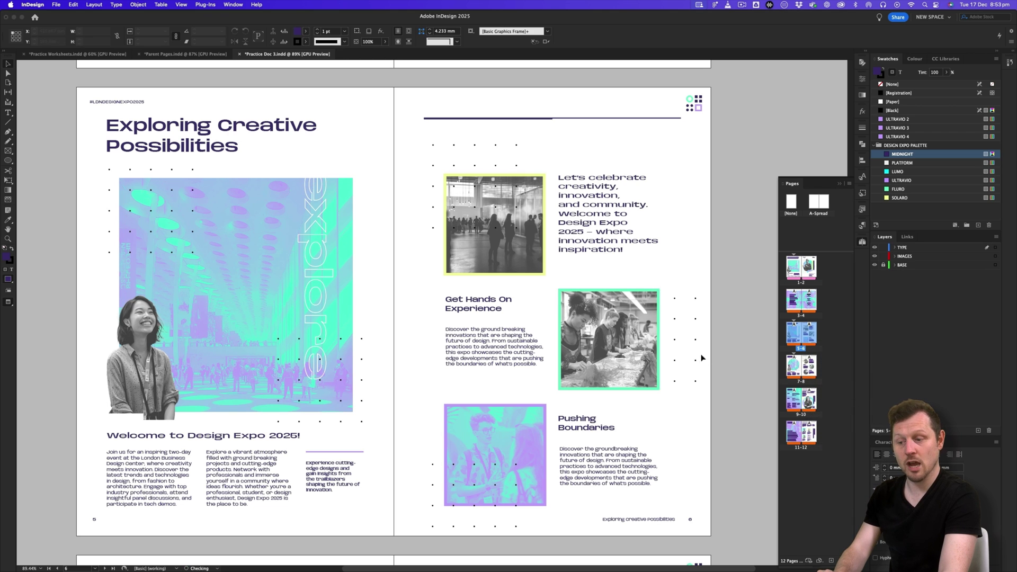
Try moving the page 6 footer frame, undo the move, and select the spread's logo and hashtag header
click(628, 517)
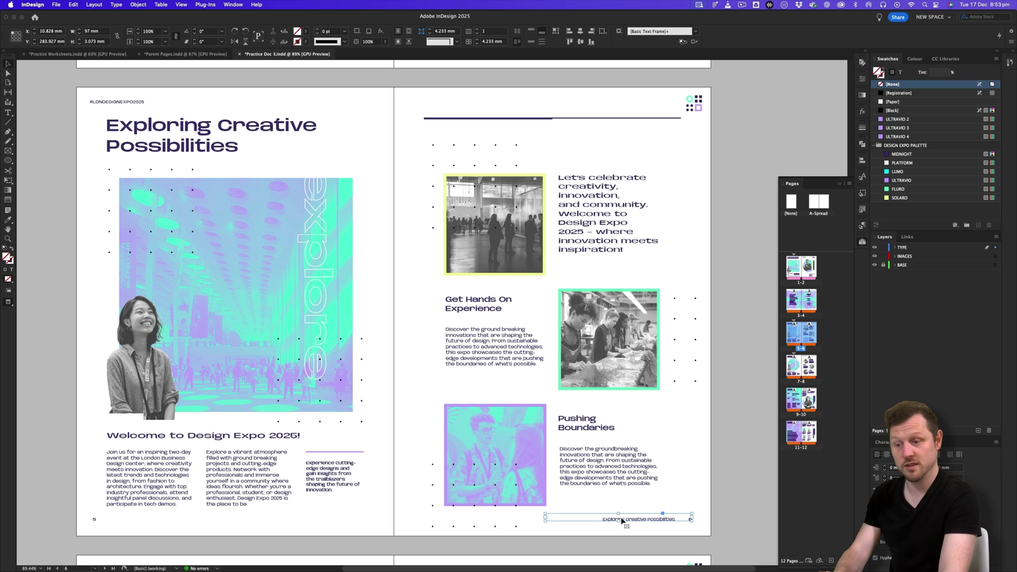
drag(625, 521, 621, 504)
key(super+z)
click(741, 483)
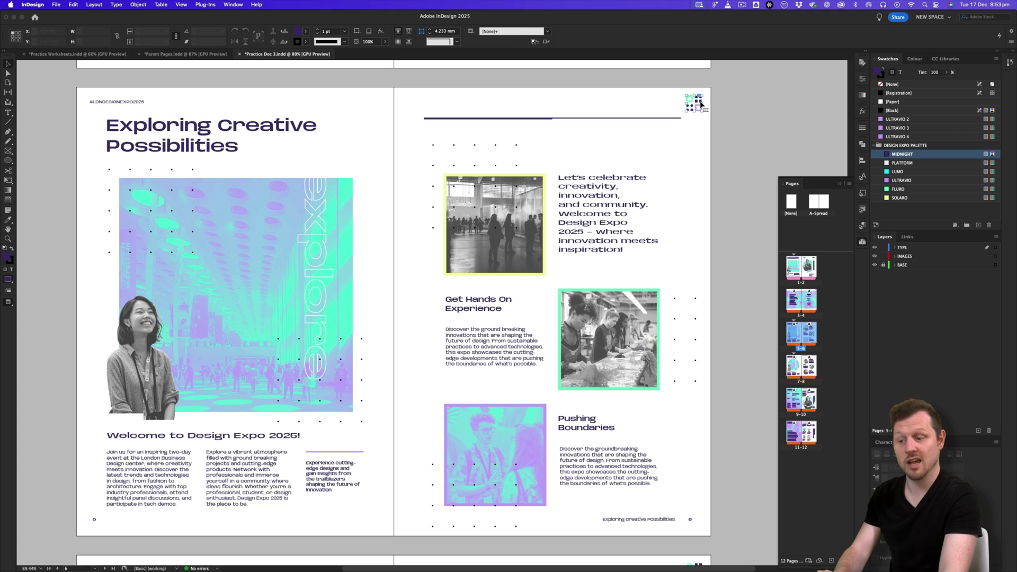
click(92, 101)
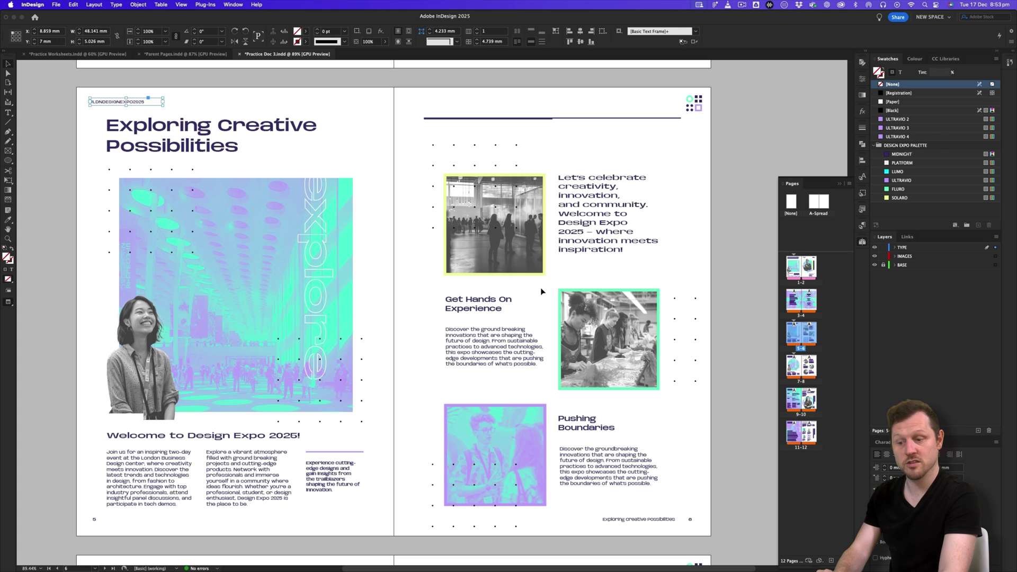
click(713, 283)
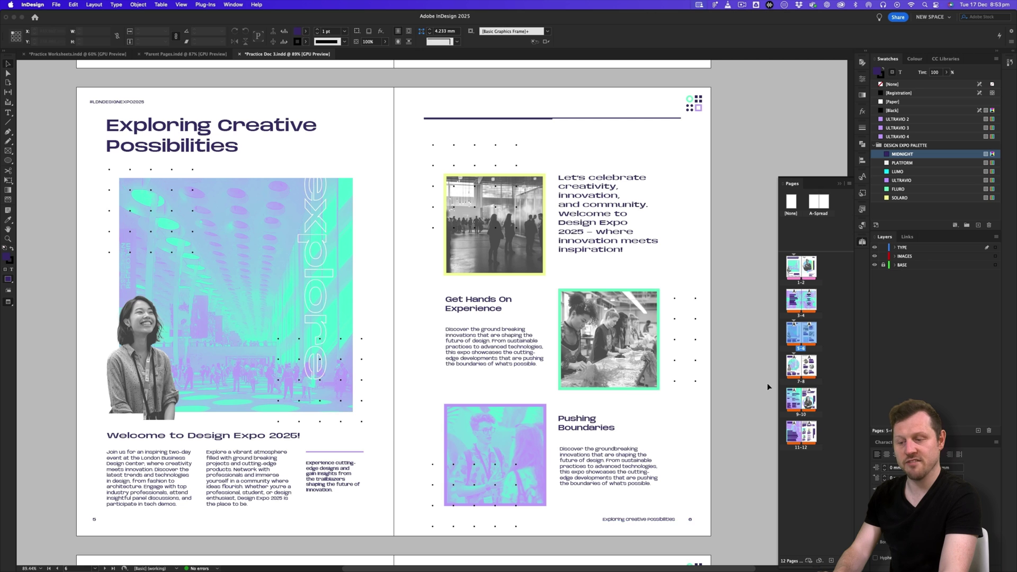
Override only the parent logo on page 8 of the "Networking & Collaboration" spread
double_click(793, 369)
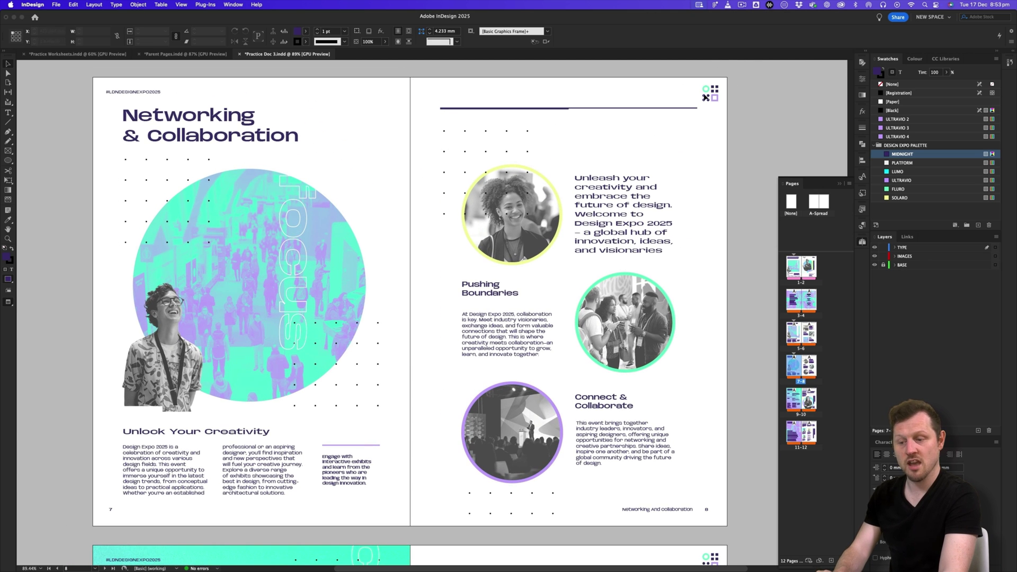
key(z)
drag(705, 97, 768, 118)
drag(765, 121, 683, 300)
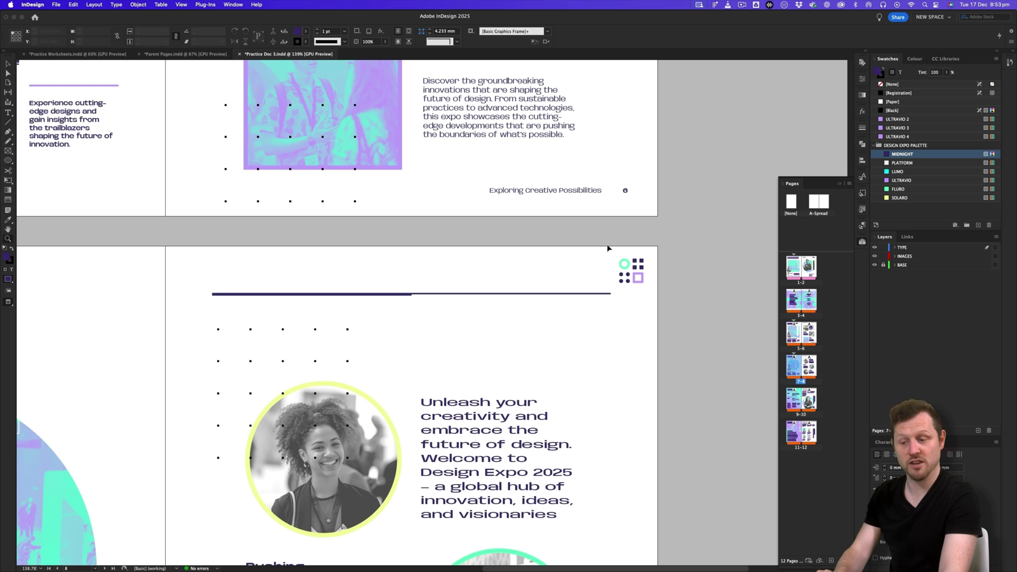
drag(610, 284, 554, 227)
key(v)
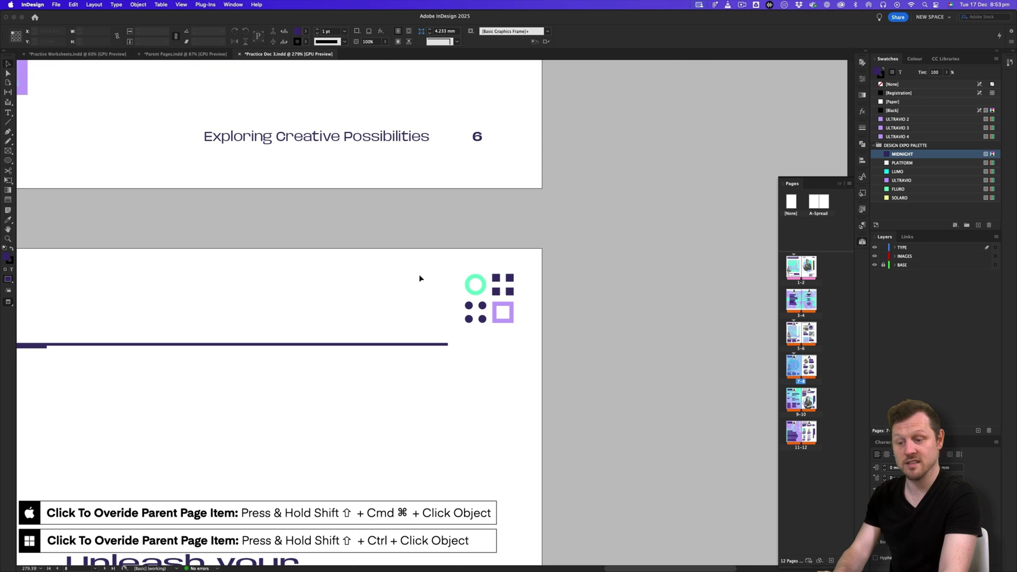
shift+super+click(496, 295)
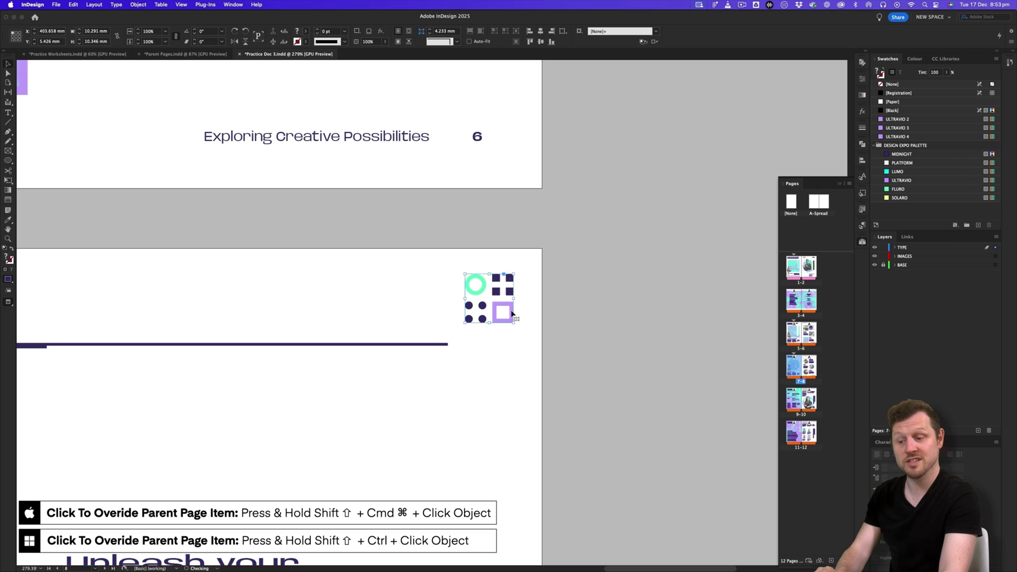
Try moving the overridden logo on page 8, undo the move and delete the logo
drag(496, 294, 508, 326)
key(super+z)
key(BackSpace)
Override the page 8 footer frame, recolour its section text and page number with the ULTRAVIO swatch, and remove the footer
key(z)
drag(476, 267, 335, 365)
drag(397, 385, 562, 282)
scroll(561, 283, up, 2)
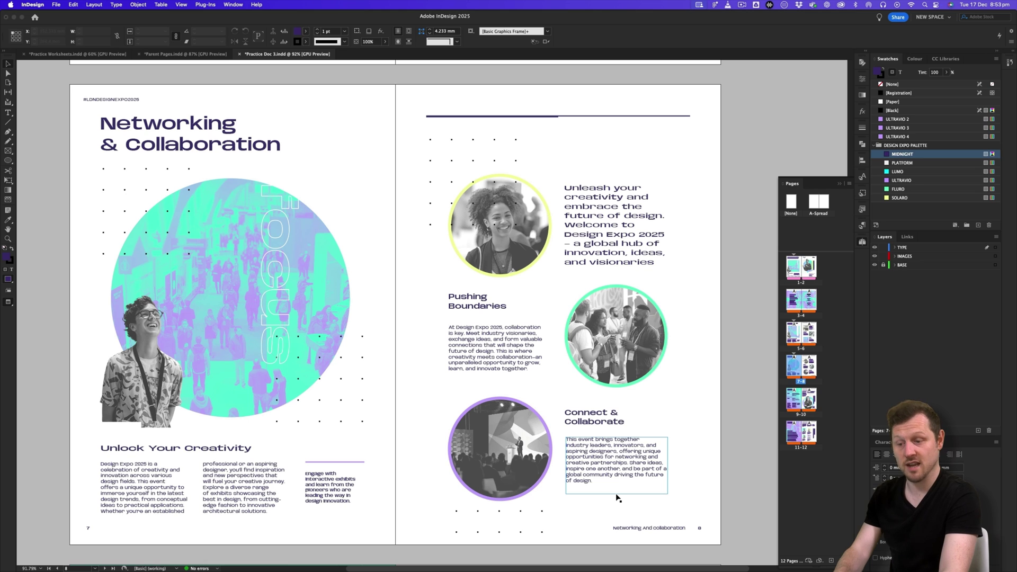
click(652, 530)
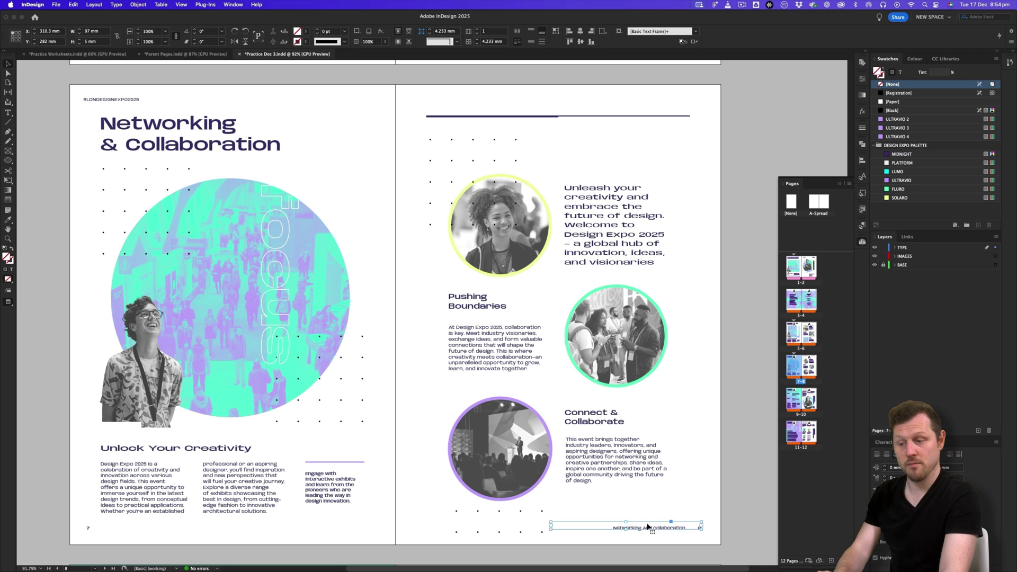
double_click(612, 528)
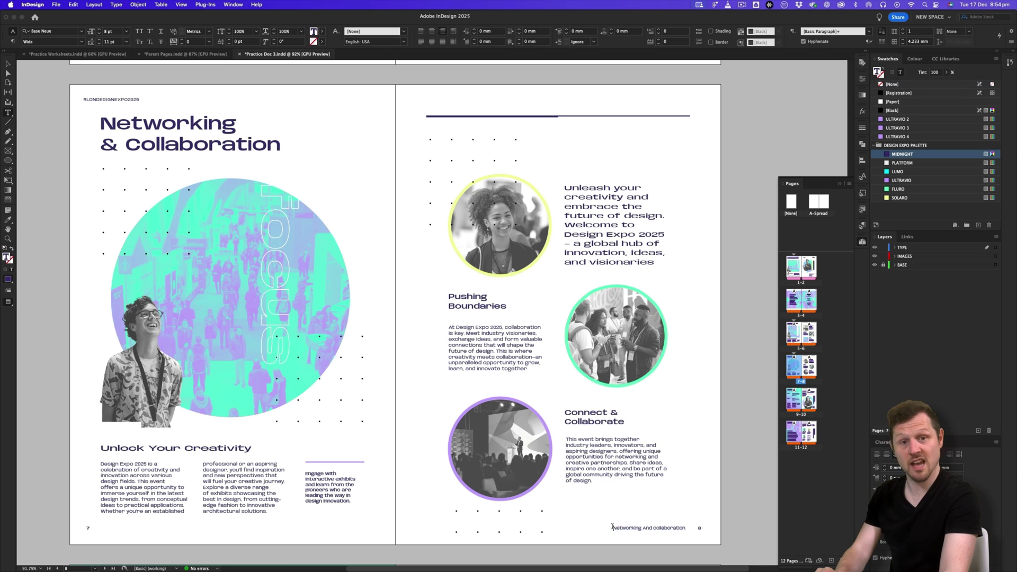
drag(611, 527, 697, 528)
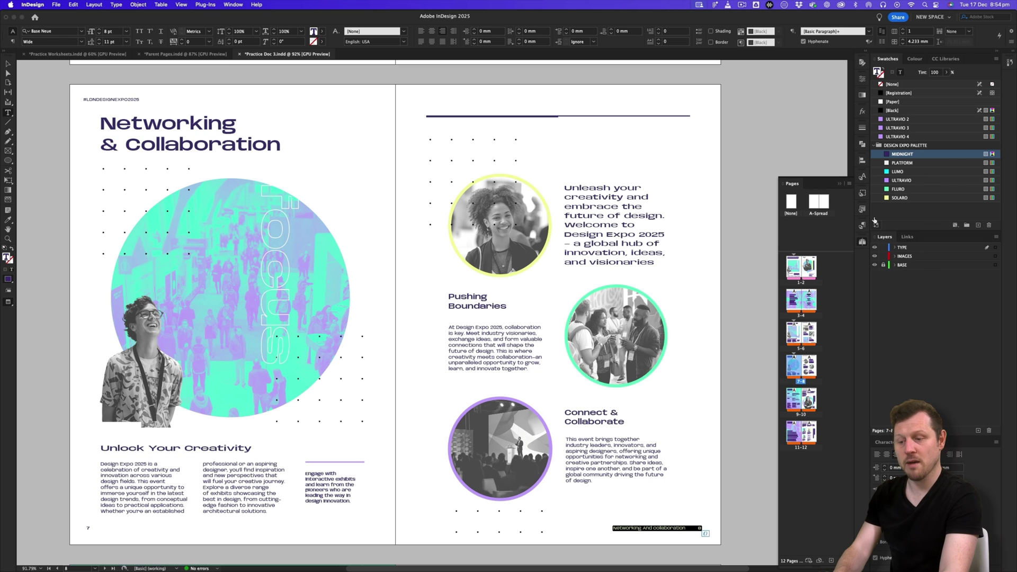
click(898, 180)
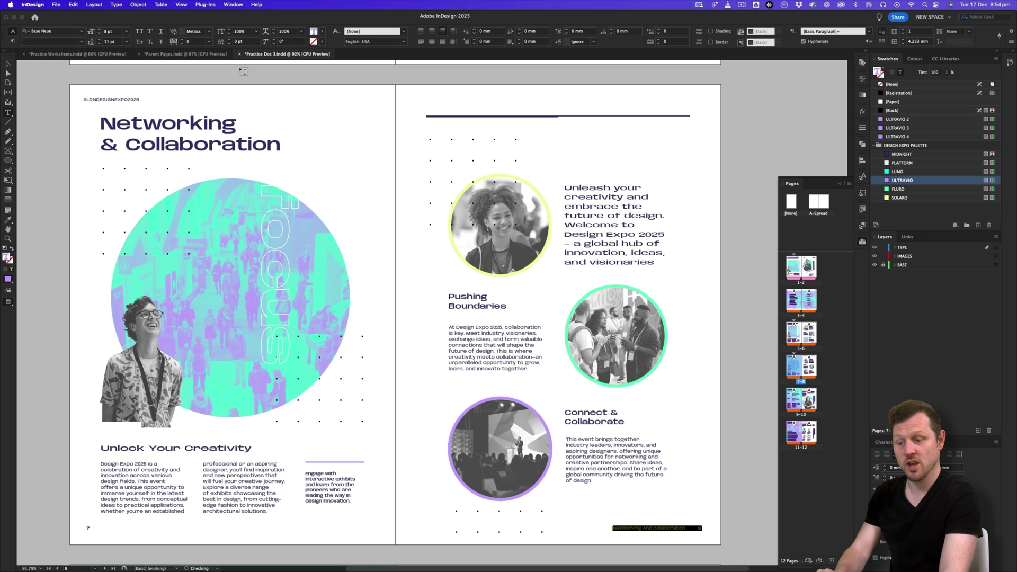
click(11, 66)
click(542, 497)
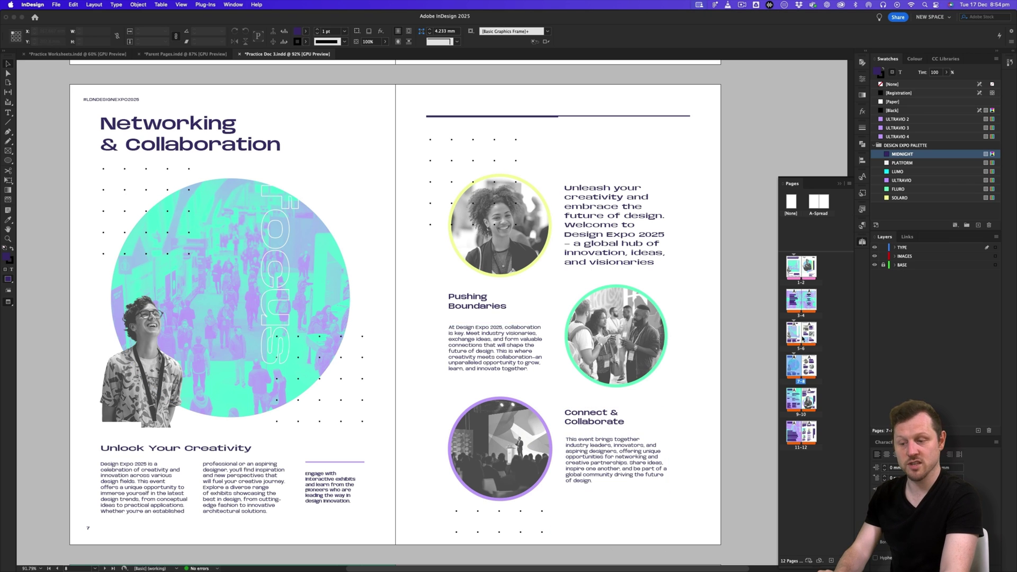
Apply the [None] parent to pages 7-8 to strip the parent items from the "Networking & Collaboration" spread
shift+click(807, 369)
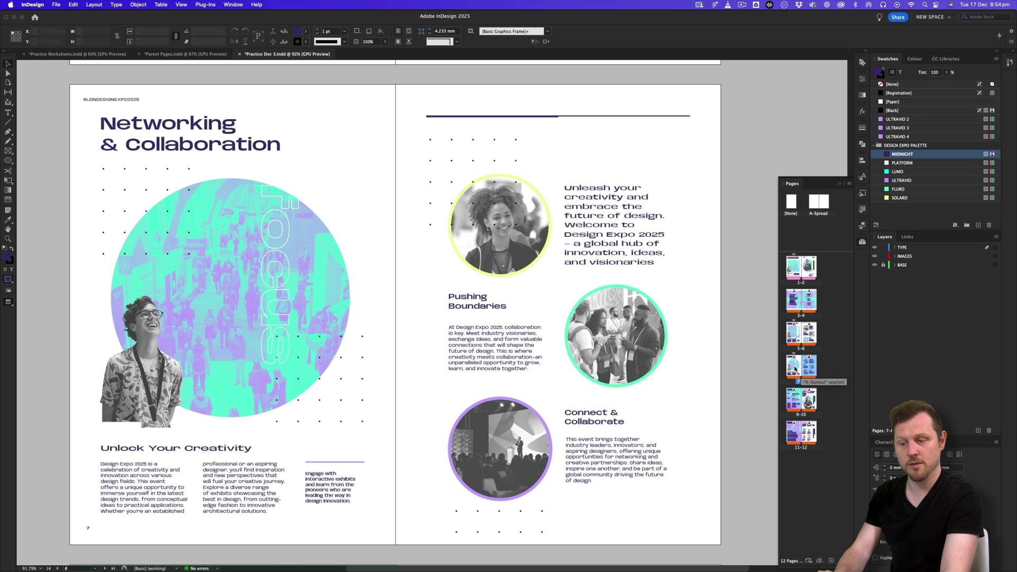
right_click(808, 368)
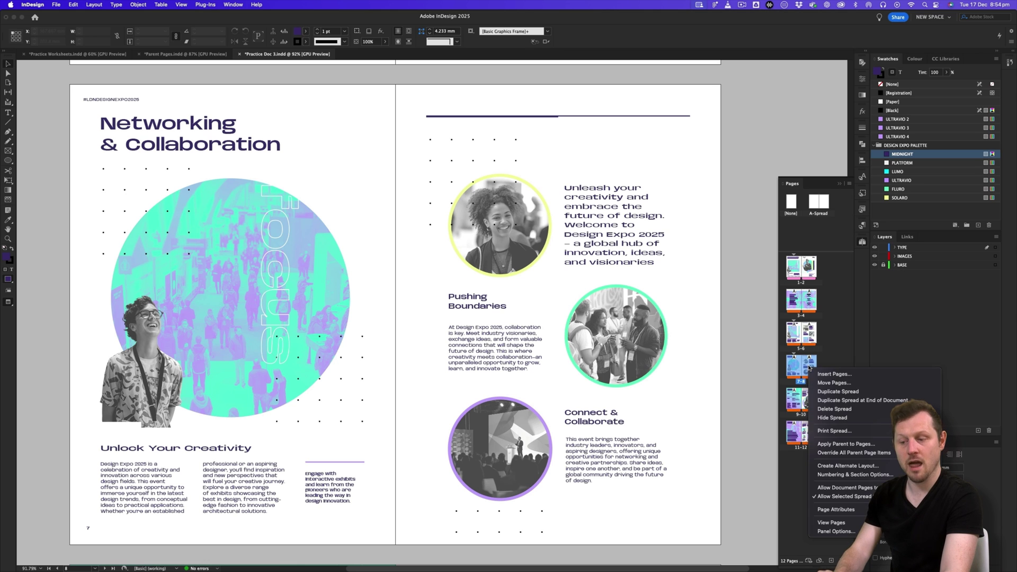
click(838, 445)
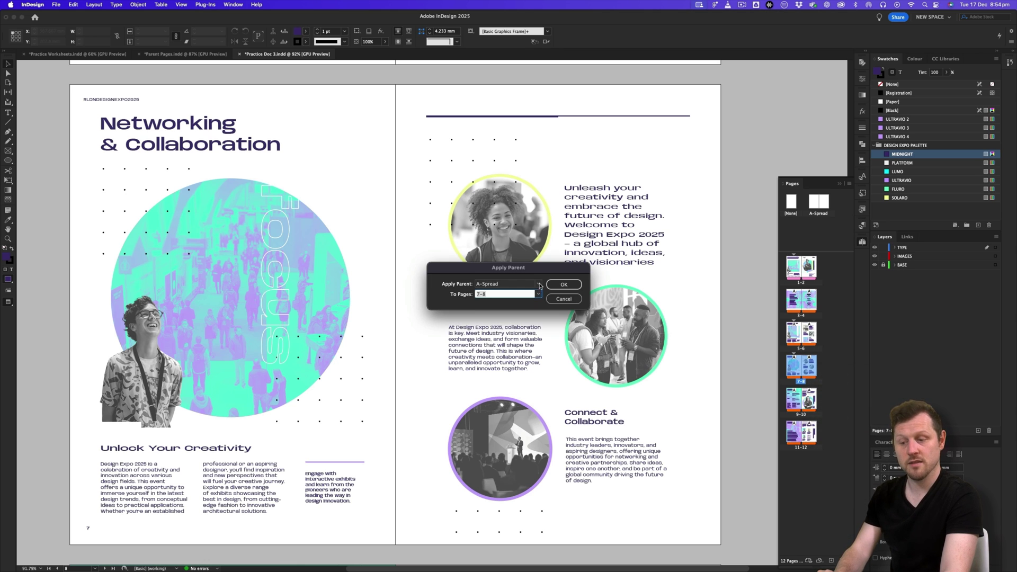
click(566, 285)
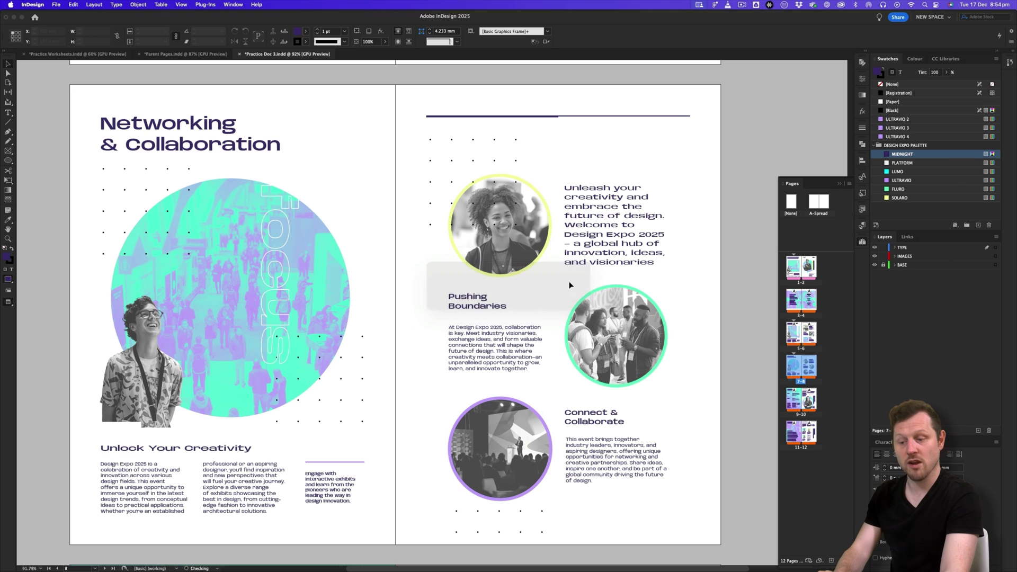
Reapply the A-Spread parent to pages 7-8
right_click(807, 370)
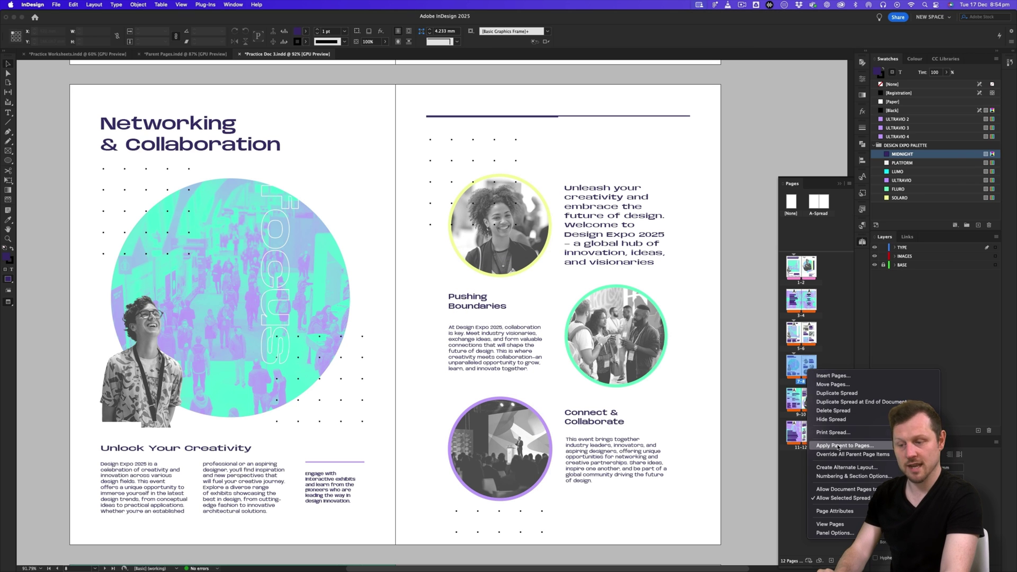
click(838, 447)
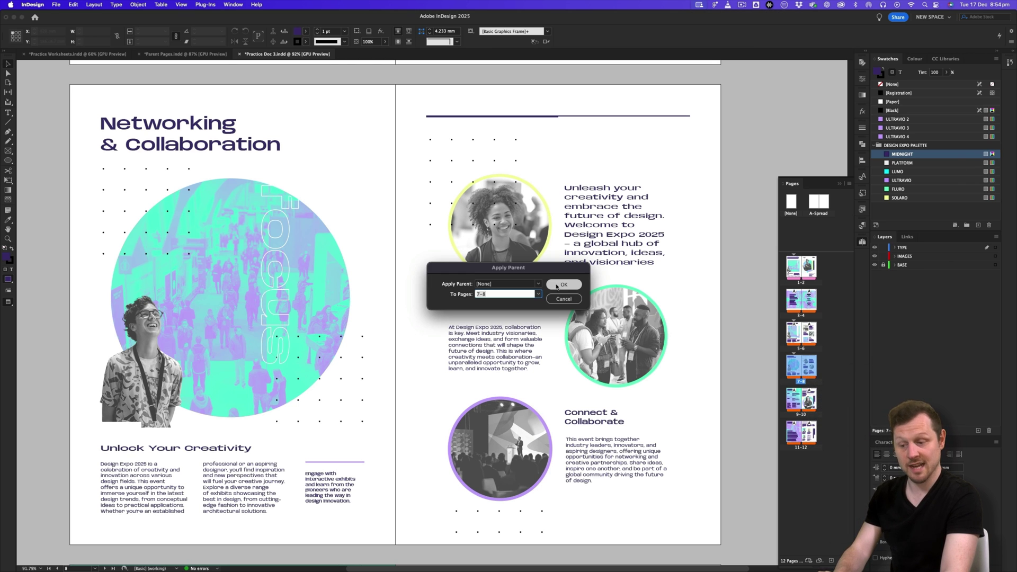
click(514, 284)
click(511, 299)
click(556, 288)
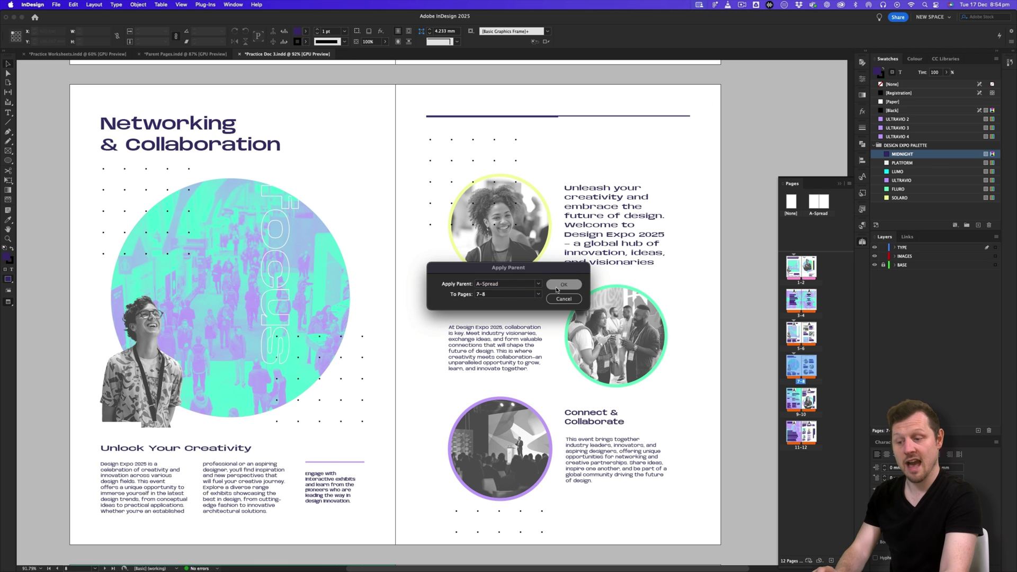
click(562, 285)
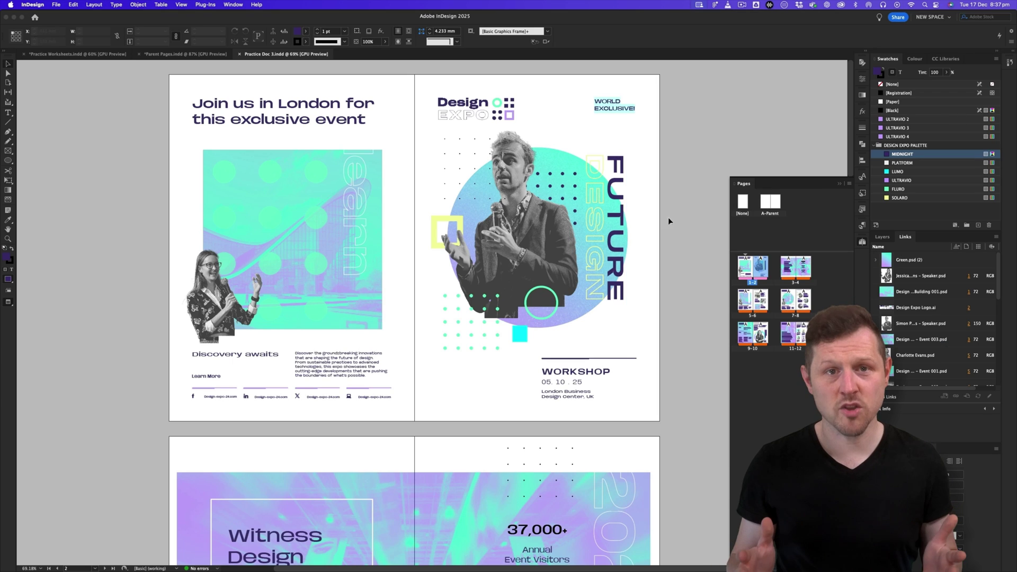
scroll(600, 259, right, 1)
key(z)
drag(445, 222, 477, 268)
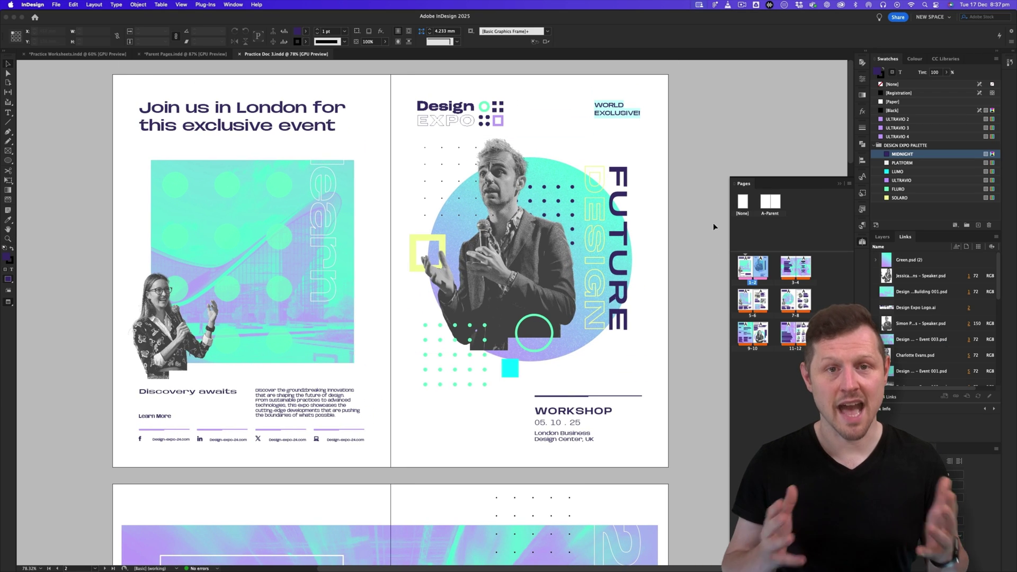